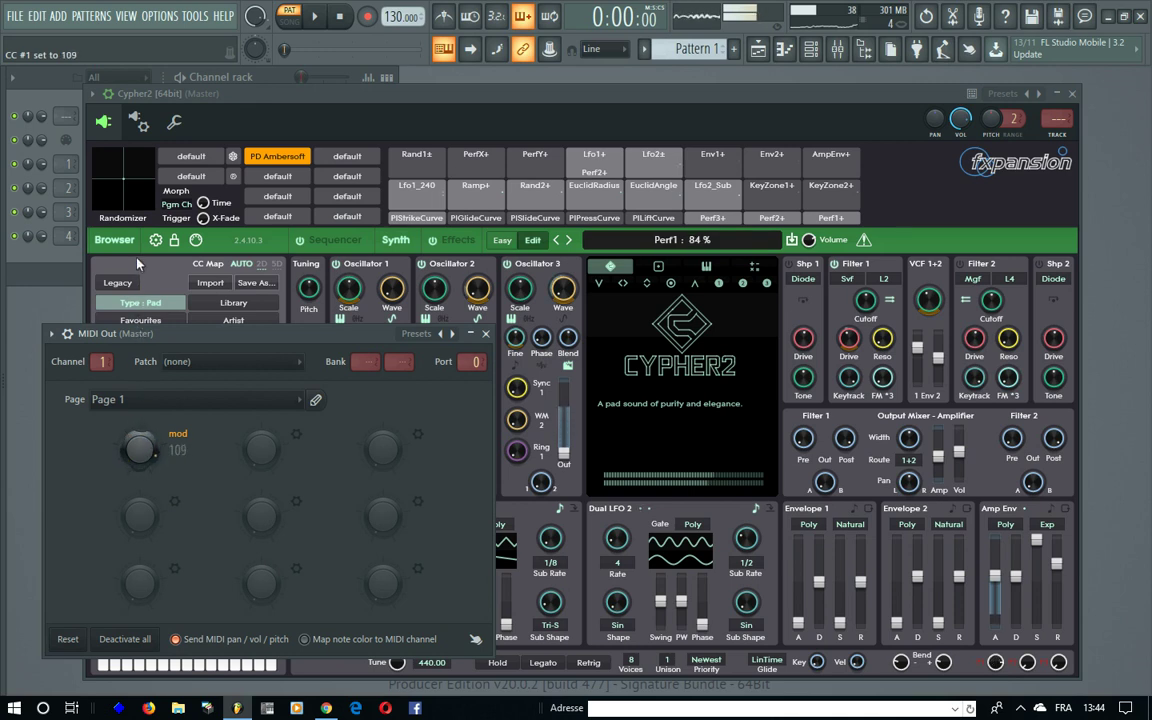
- Play several notes with the PD Ambersoft preset and turn the MIDI Out mod control down to 0
key("x")
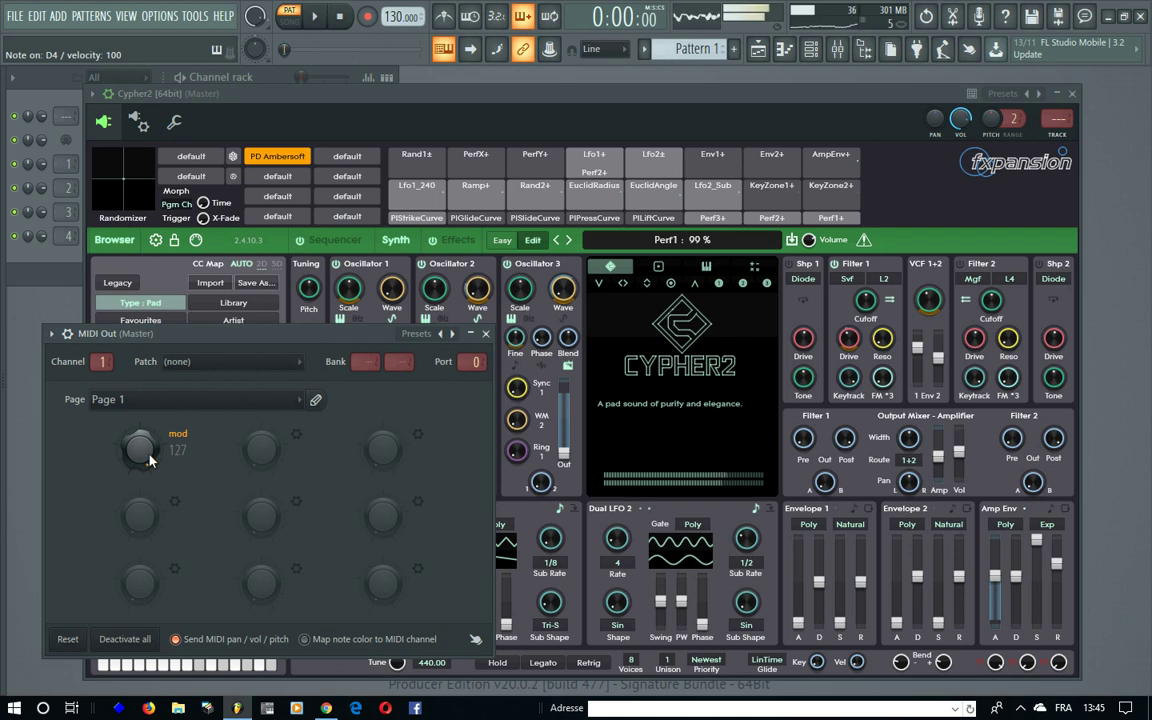
key("g")
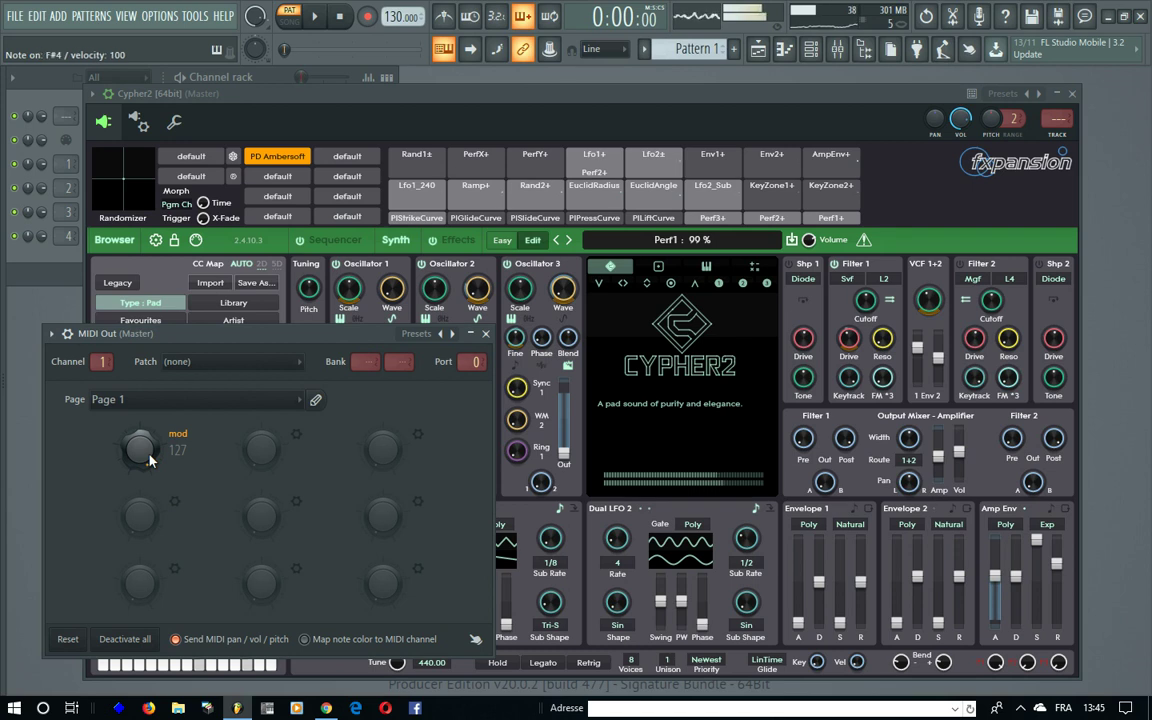
key("w")
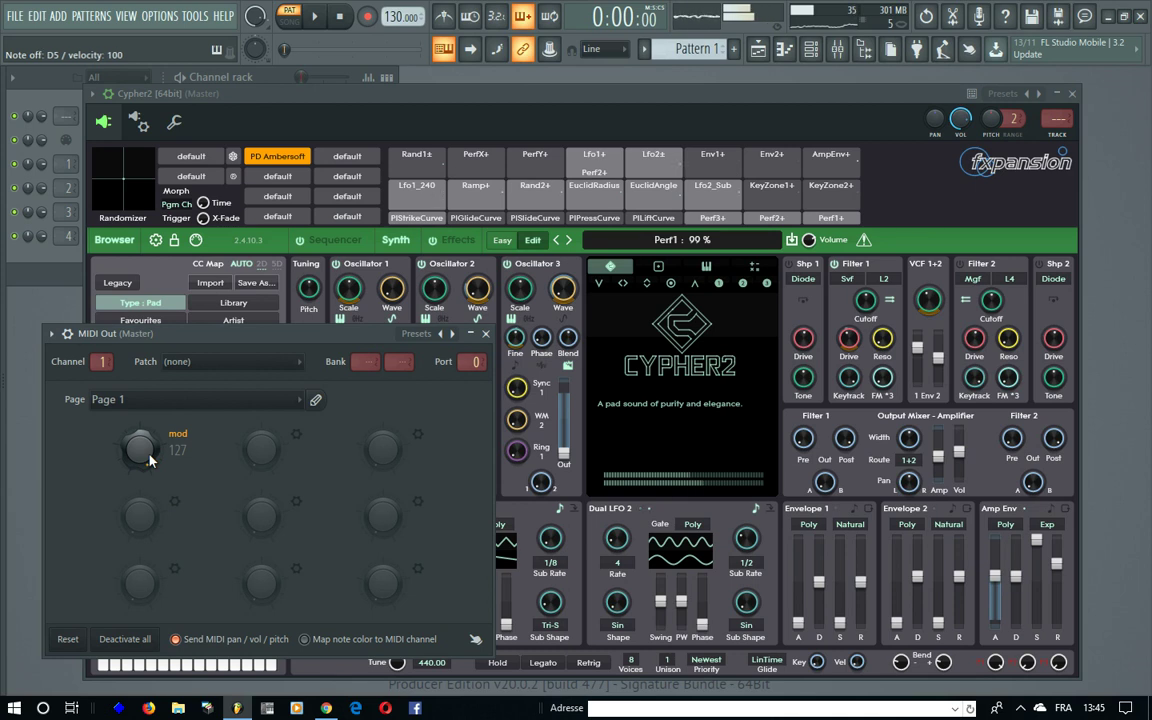
left_click_drag(148, 460, 141, 545)
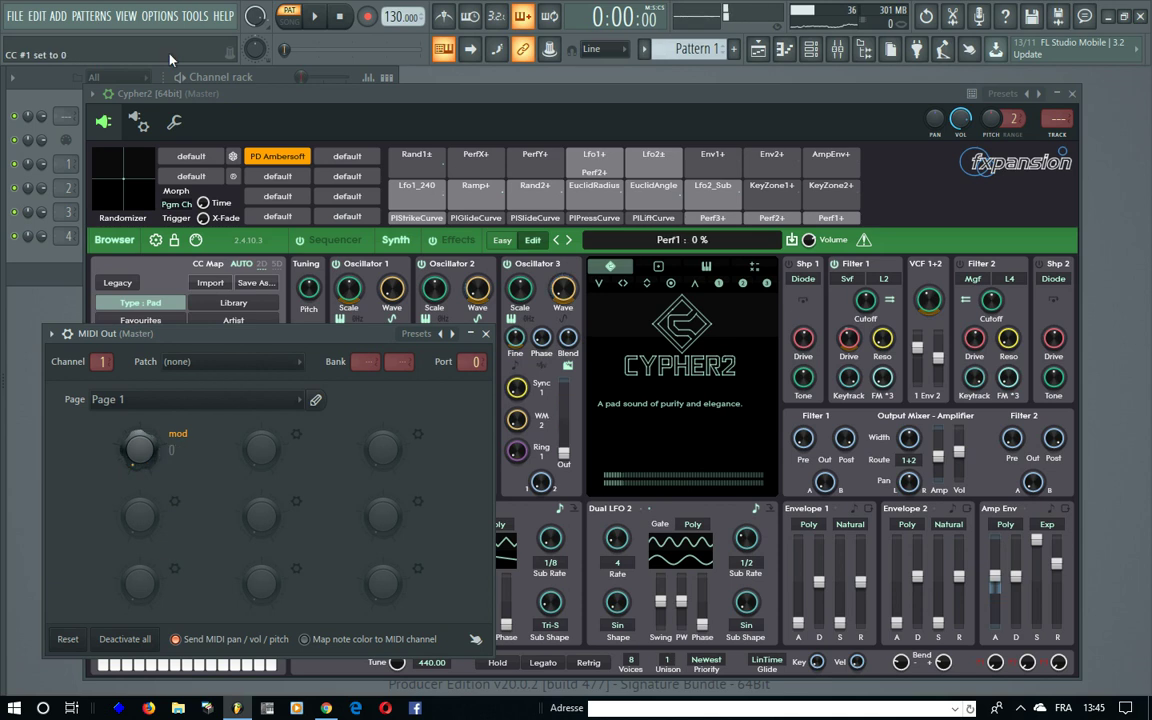
- Load the PD Ambersoft 5D preset in Cypher2 and play a series of notes to audition it
left_click(315, 104)
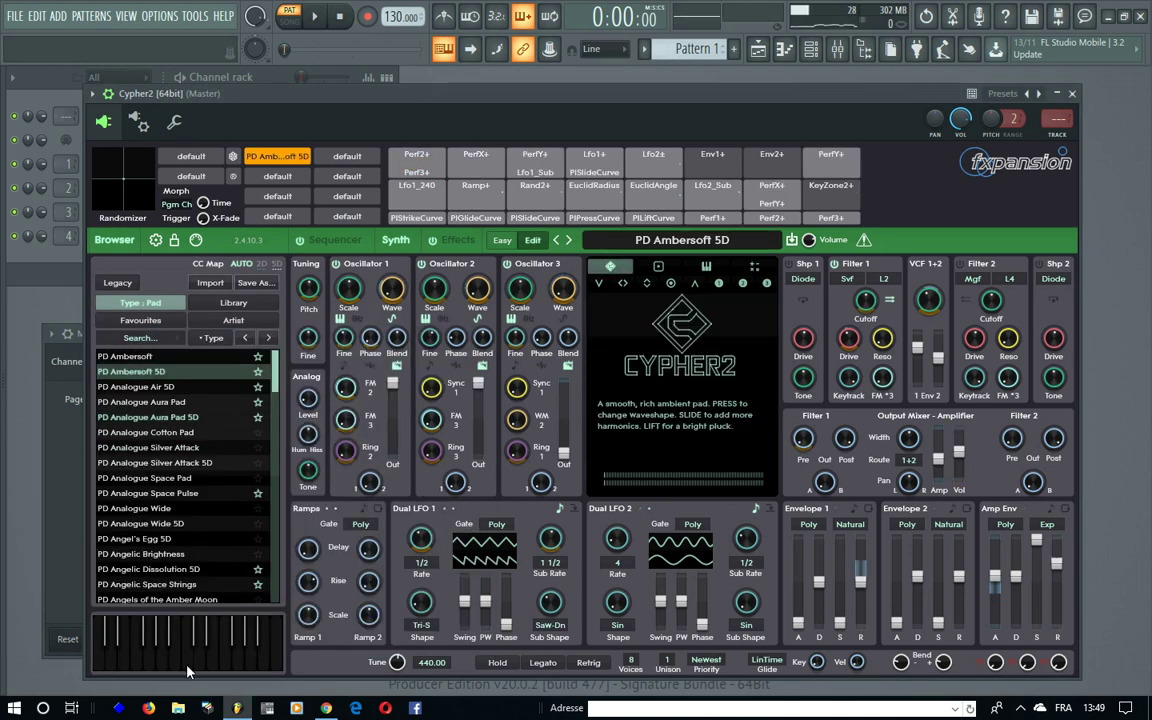
key("x")
key("v")
key("n")
key("q")
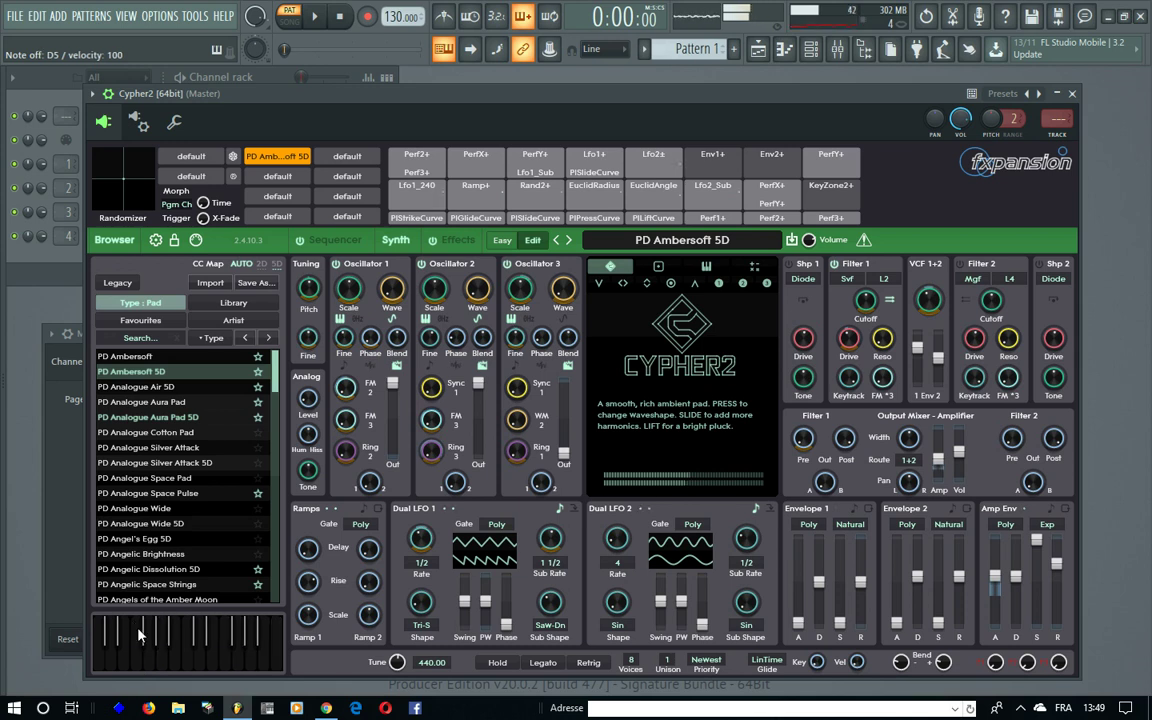
- Load the PD Analogue Space Pulse preset and play a few notes to audition it
mouse_move(585, 172)
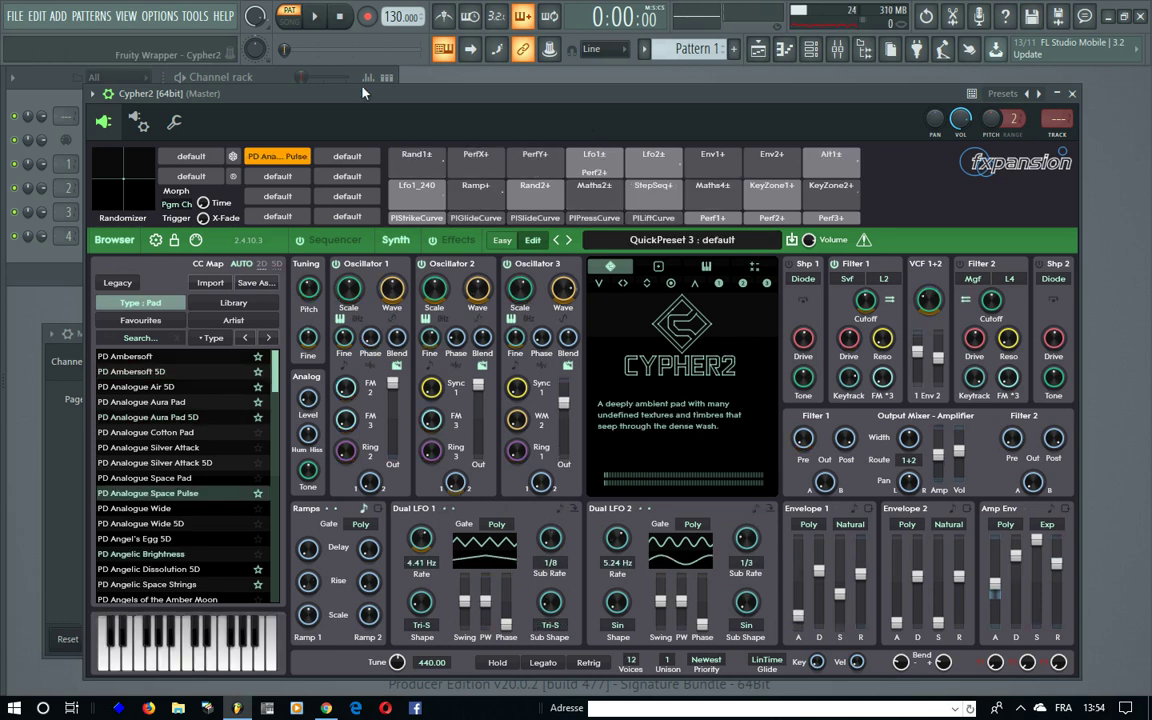
key("b")
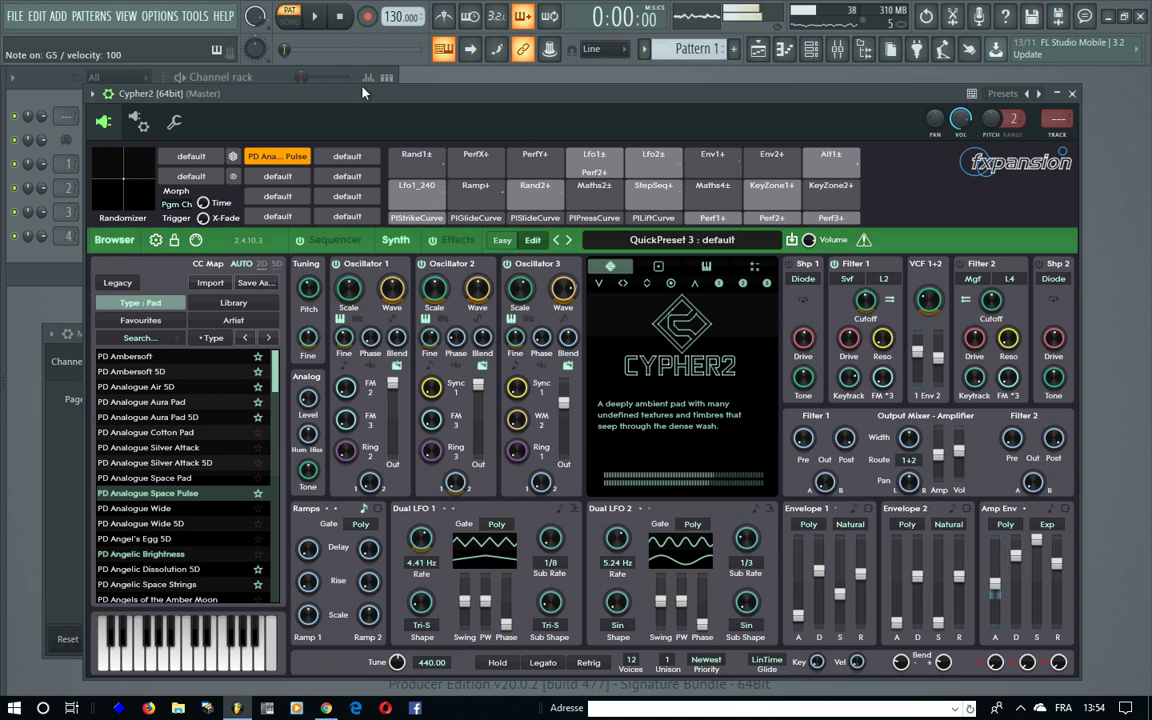
key("e")
key("v")
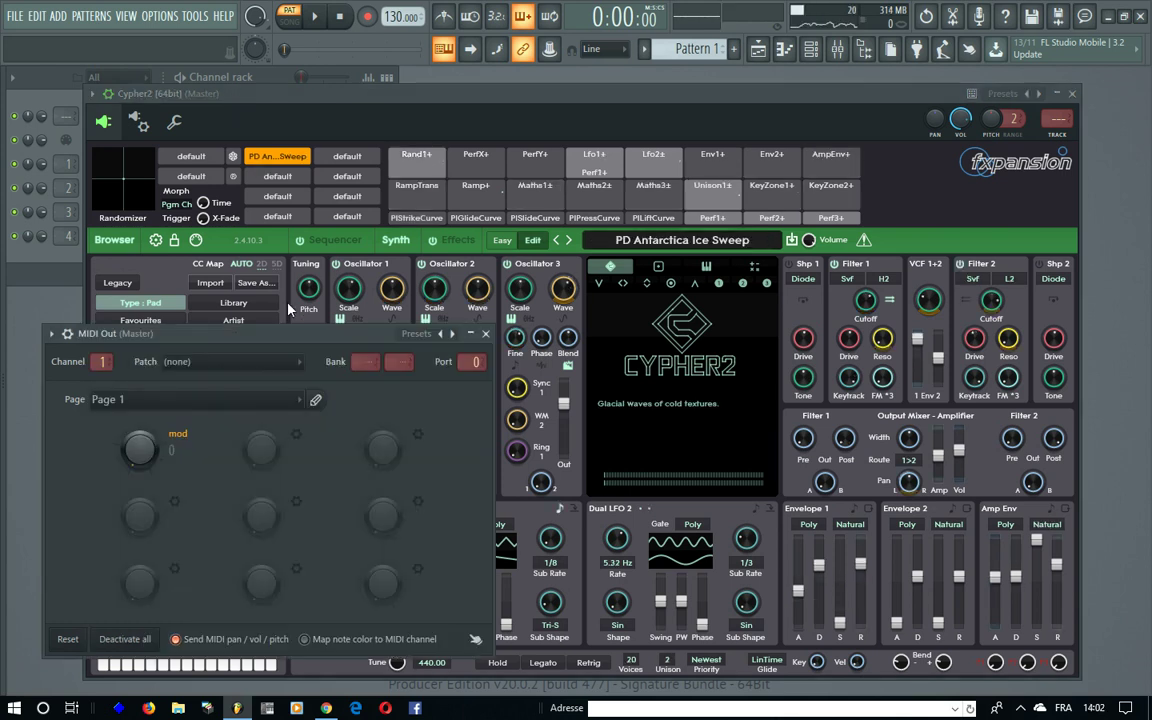
- Audition PD Antarctica Ice Sweep with the MIDI Out mod control, and play PD Carbonite Attack Pad 5D from the synth's on-screen keyboard
key("n")
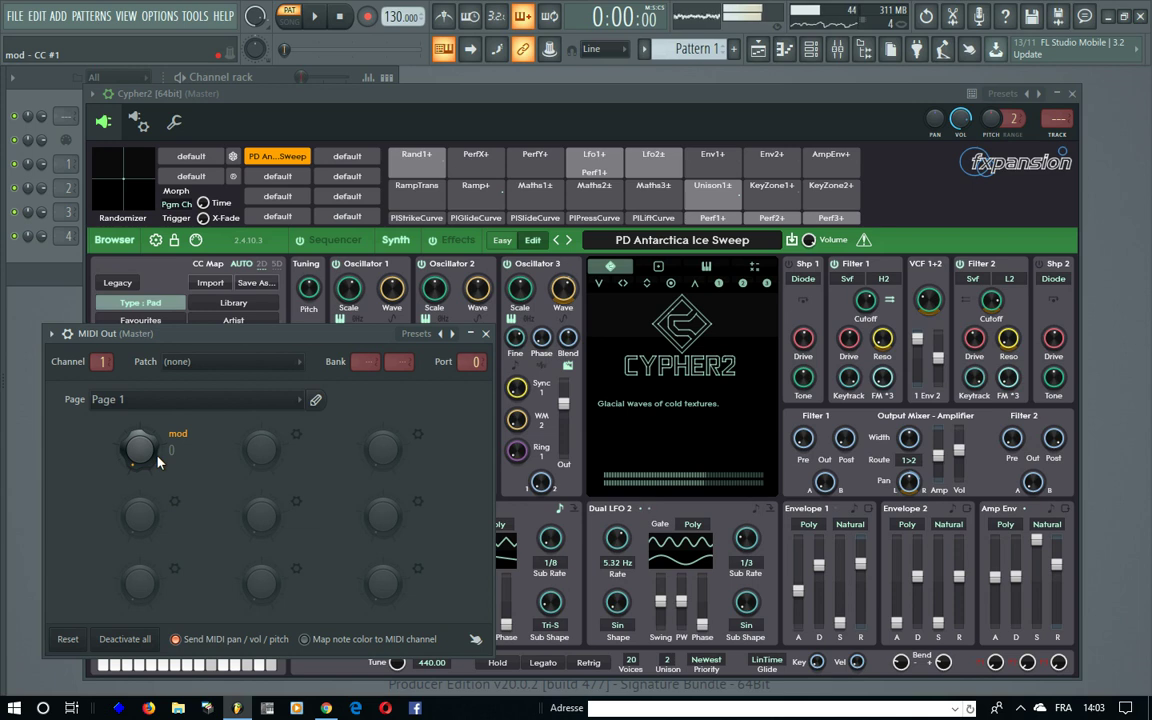
mouse_move(157, 460)
left_mouse_down()
mouse_move(135, 360)
mouse_move(145, 217)
mouse_move(157, 460)
left_mouse_up()
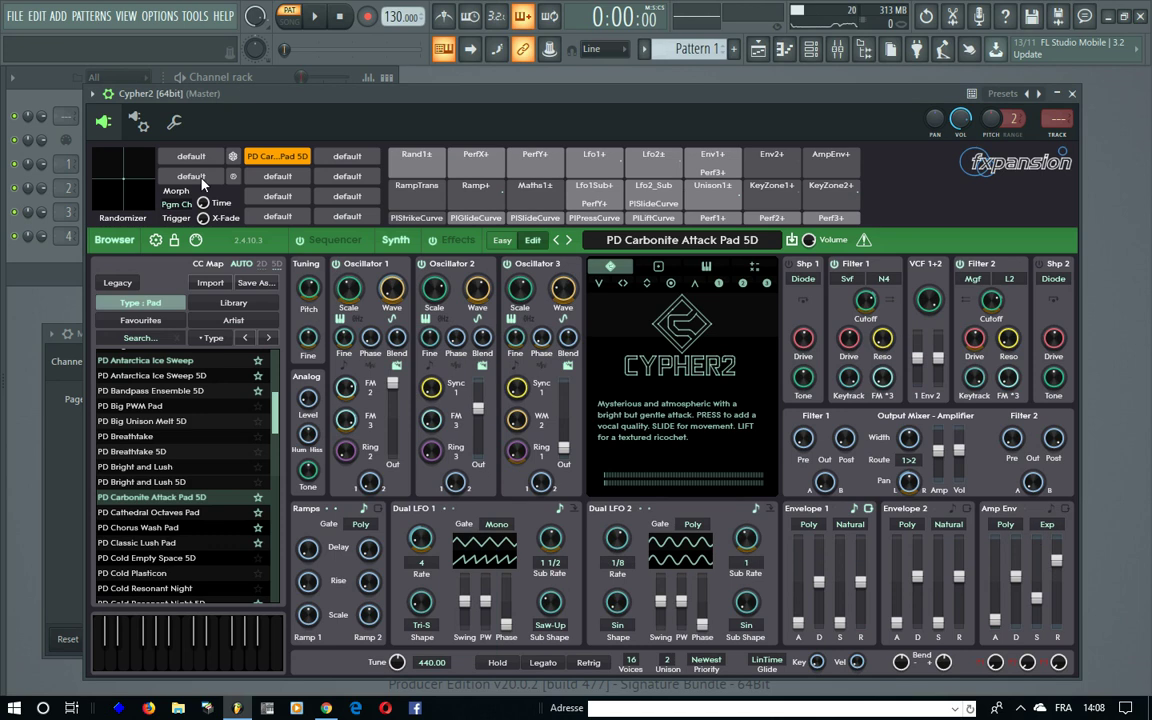
left_click(135, 670)
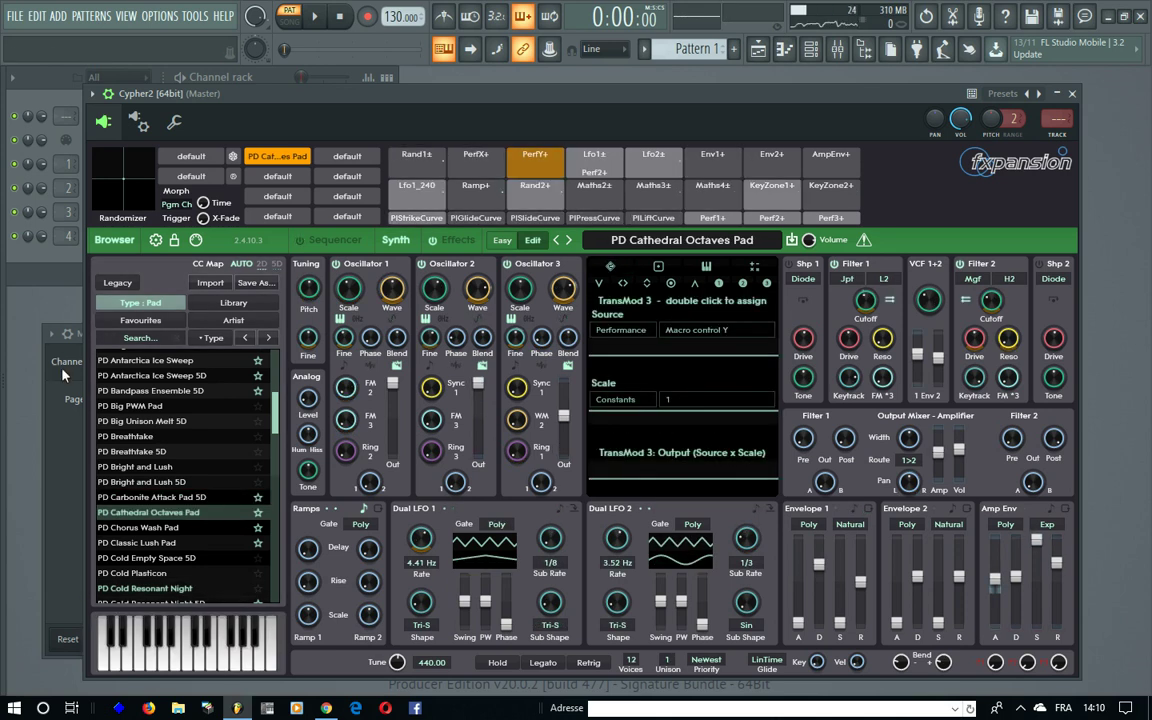
- Play PD Cathedral Octaves Pad while raising the MIDI Out mod control to 127 and returning it to 0
left_click(62, 409)
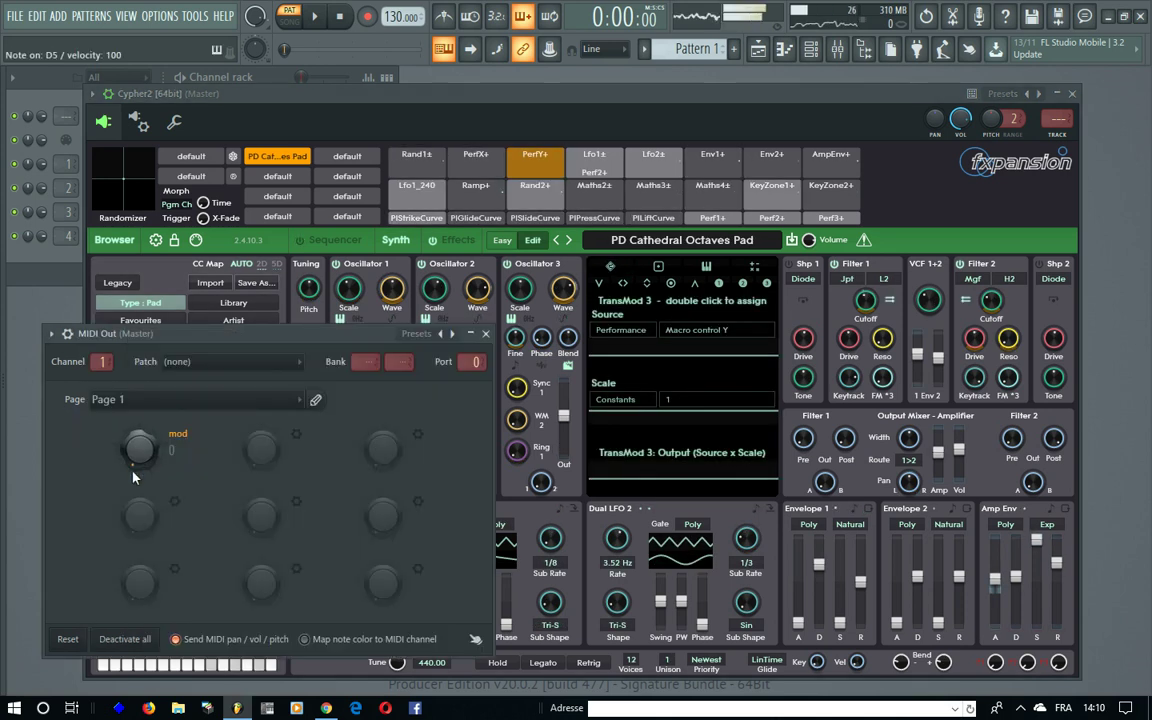
left_click_drag(141, 474, 127, 143)
key("v")
key("comma")
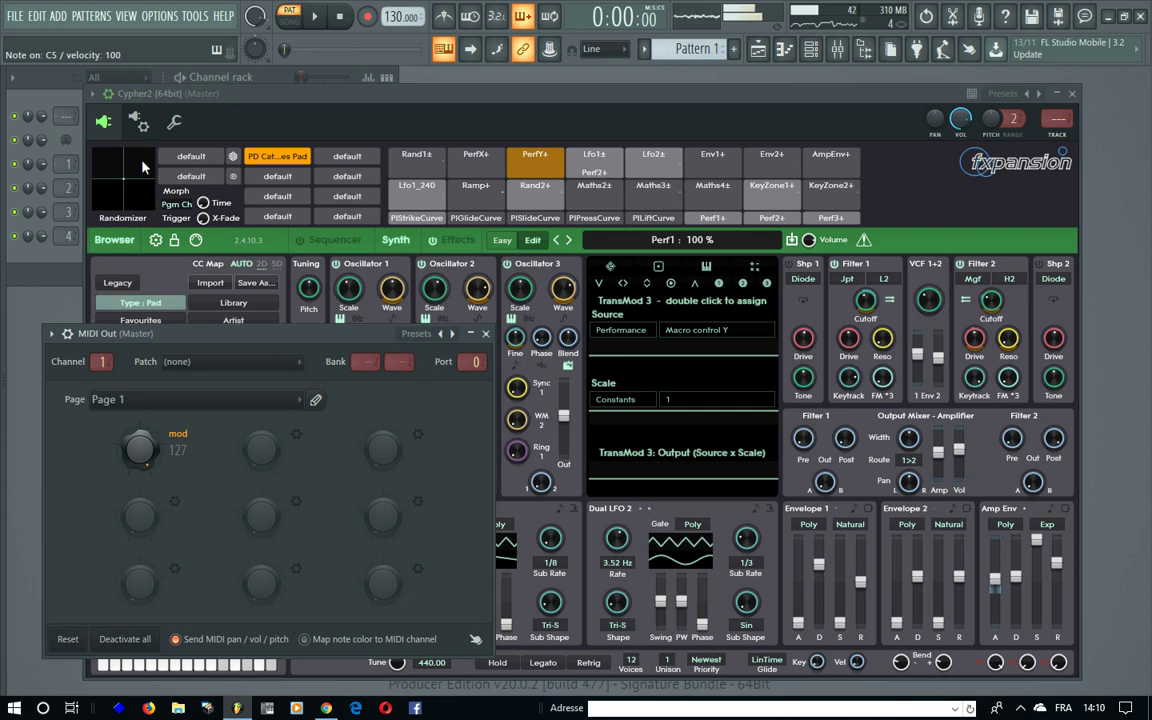
left_click_drag(142, 200, 142, 474)
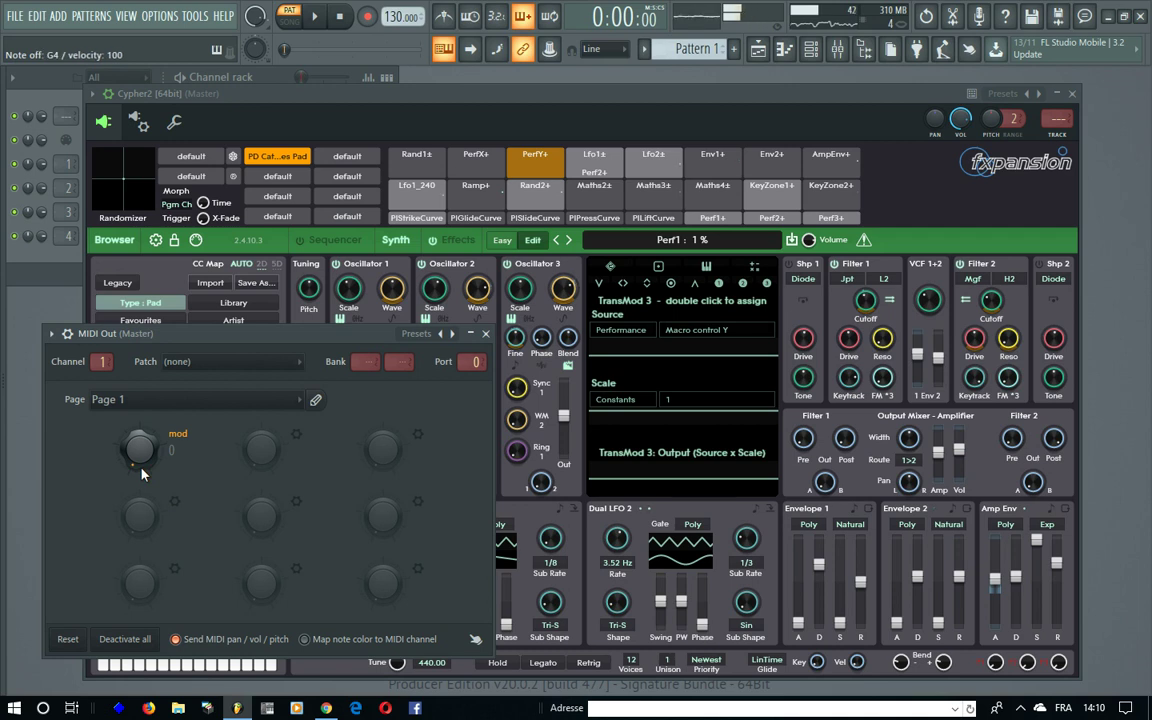
- Load the PD Chorus Wash Pad preset and adjust the MIDI Out mod control while it sounds
left_click(322, 96)
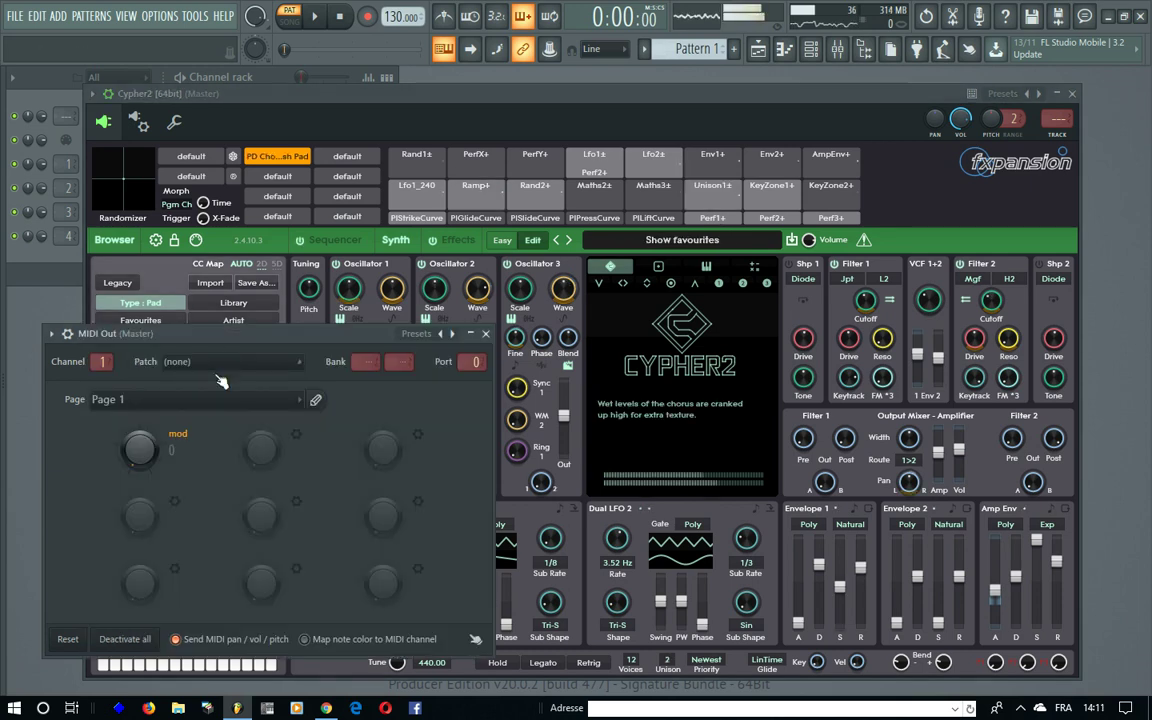
mouse_move(152, 467)
left_mouse_down()
mouse_move(140, 370)
mouse_move(155, 523)
mouse_move(145, 490)
mouse_move(155, 403)
mouse_move(140, 330)
mouse_move(142, 230)
mouse_move(157, 217)
mouse_move(146, 182)
mouse_move(124, 400)
mouse_move(155, 470)
left_mouse_up()
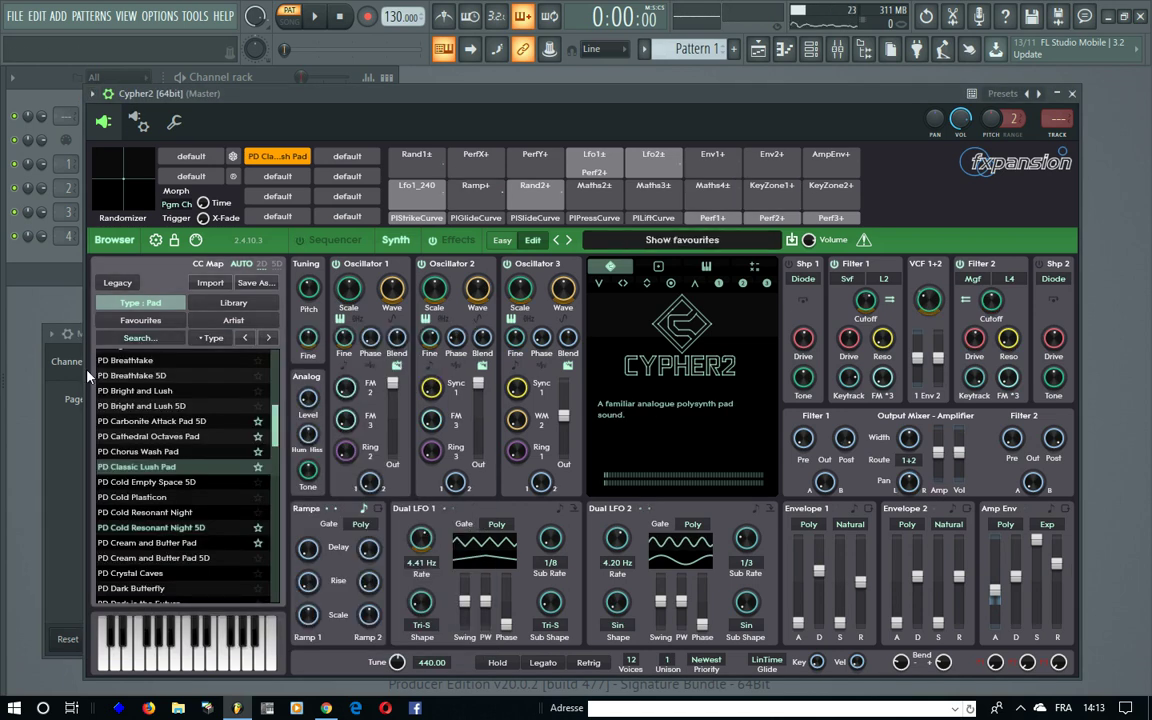
- Play PD Classic Lush Pad while sweeping the MIDI Out mod control to 127, down to 0 and back to 127
left_click(70, 467)
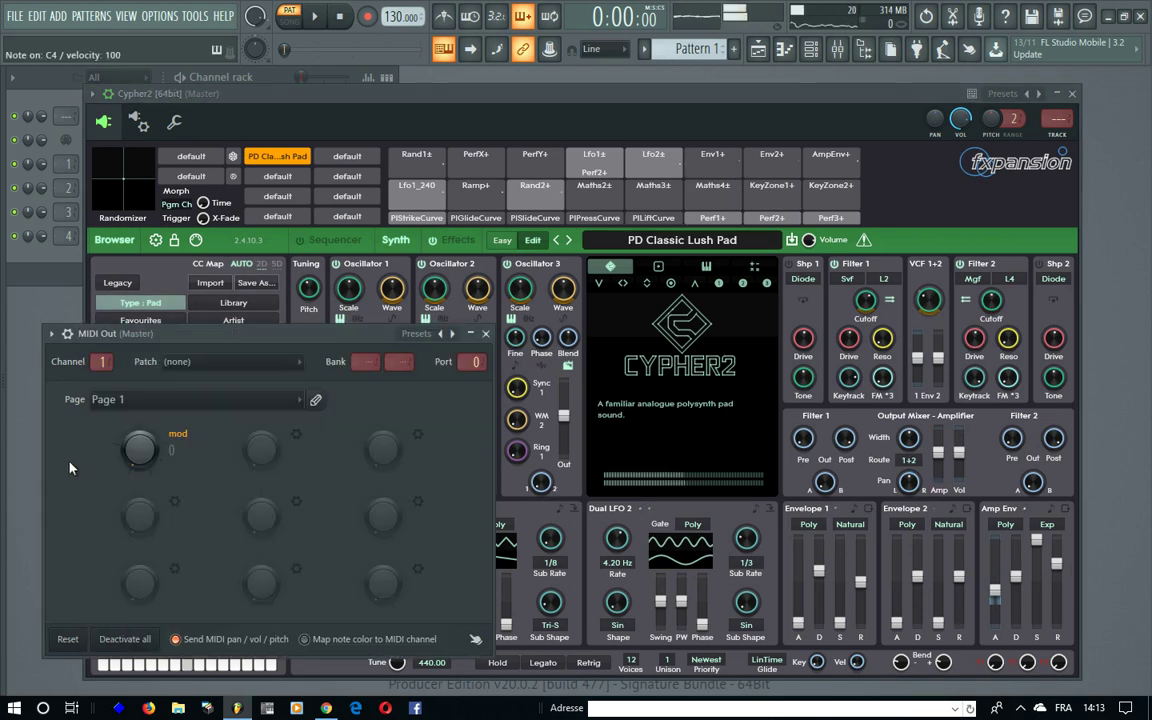
left_click_drag(130, 470, 128, 268)
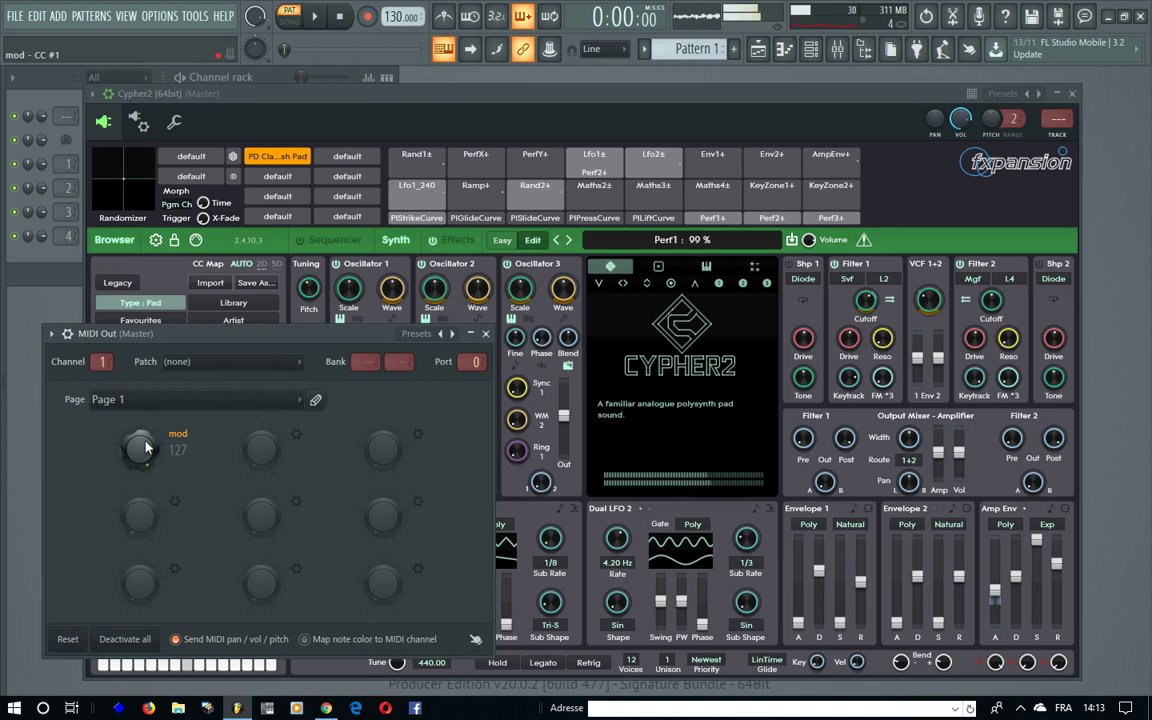
left_click_drag(145, 447, 120, 551)
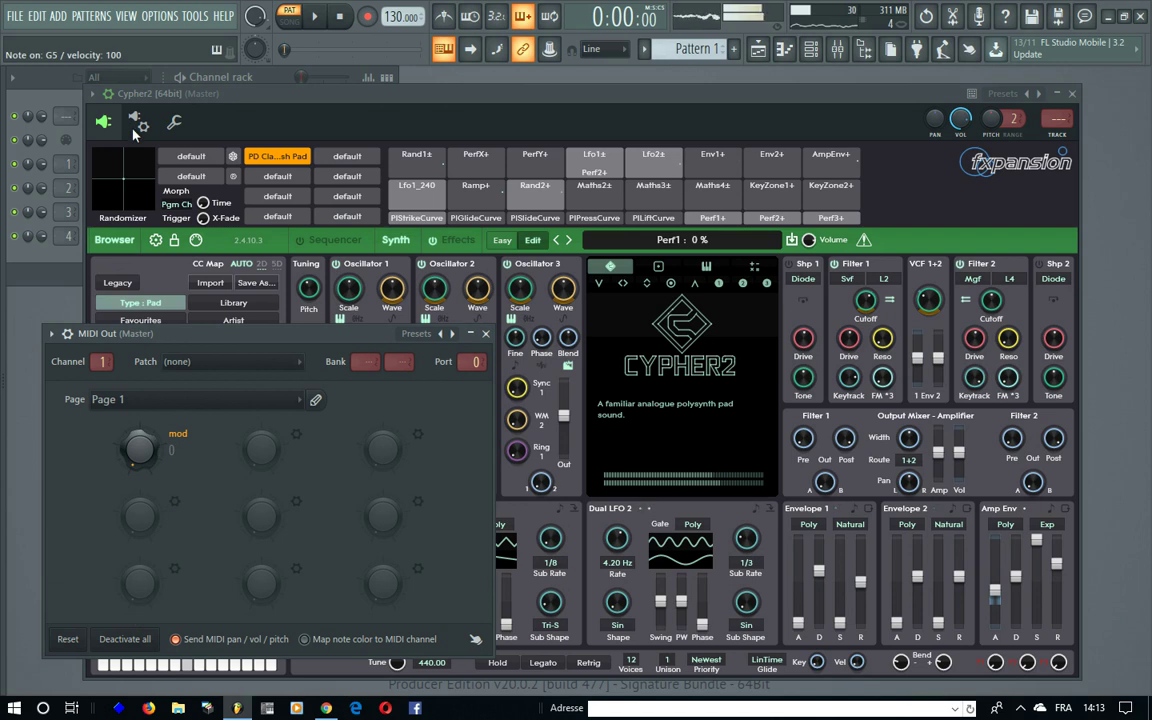
left_click_drag(140, 448, 141, 403)
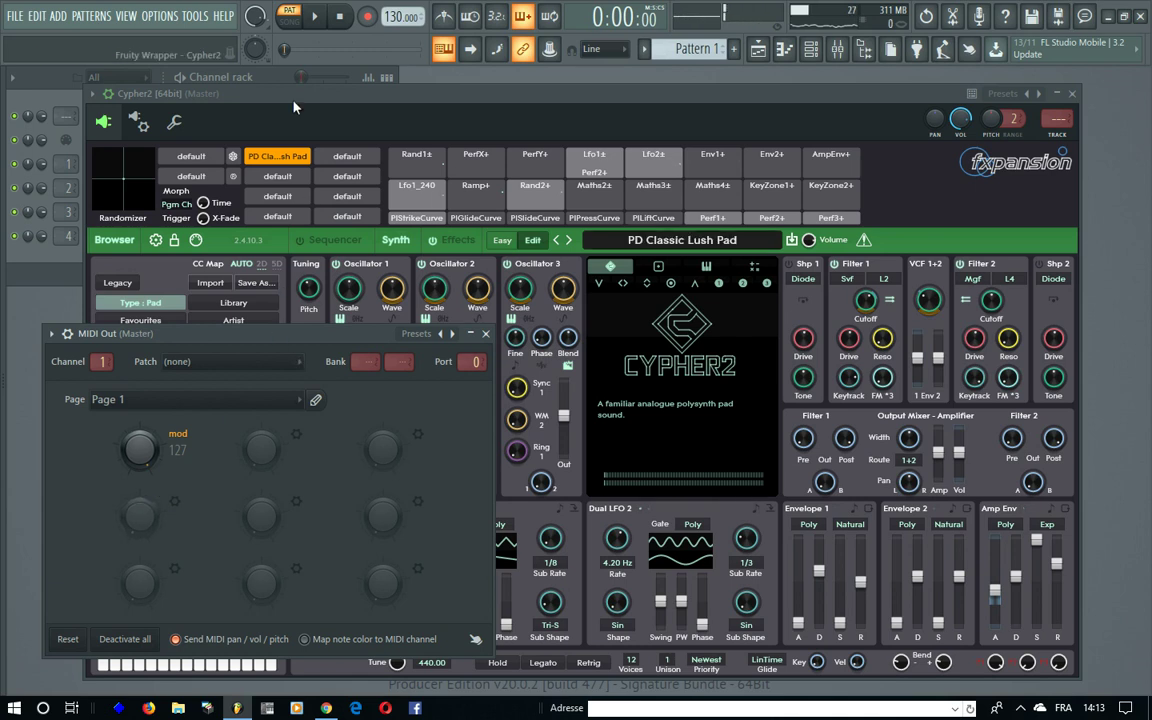
- Load the PD Cold Resonant Night 5D preset and play it on the synth's on-screen keyboard with a slide along the key
left_click(268, 93)
left_click(151, 528)
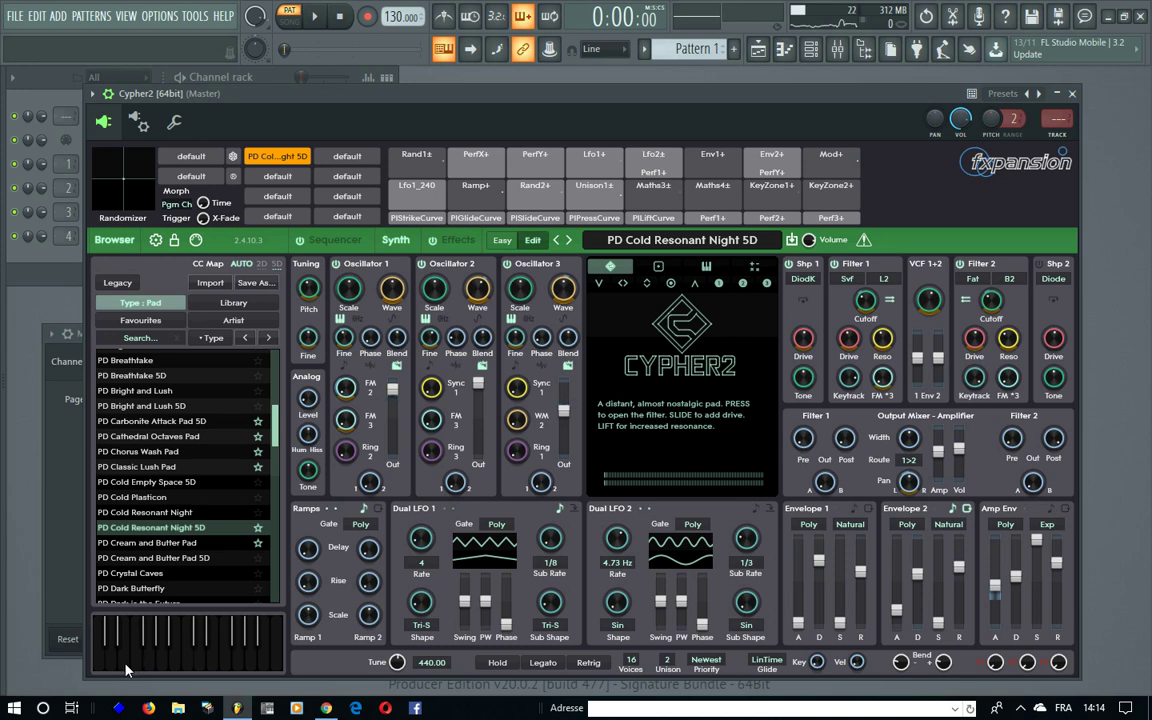
left_click(98, 671)
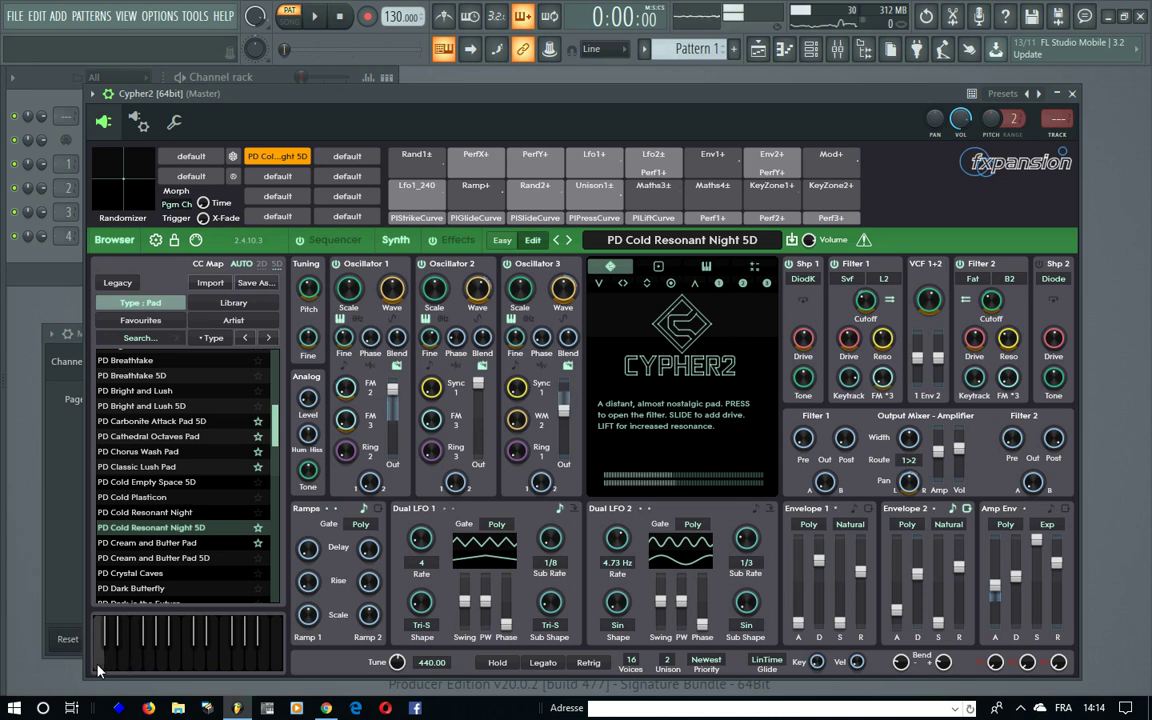
left_click_drag(98, 671, 98, 636)
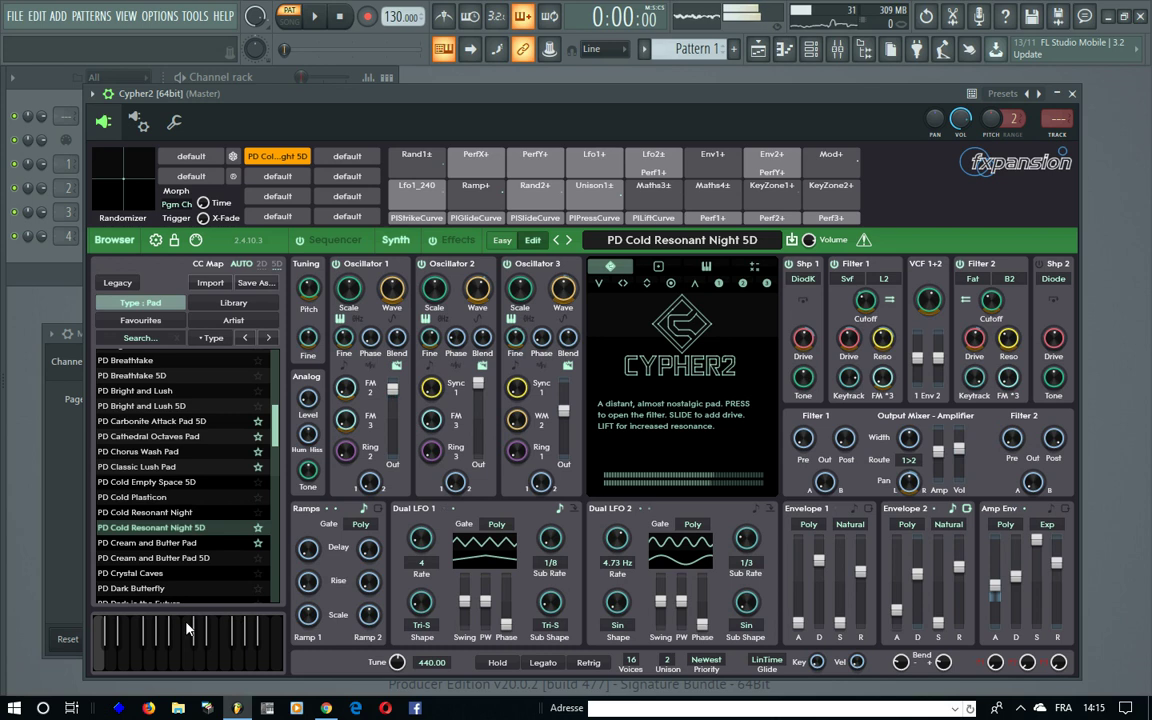
left_click(181, 375)
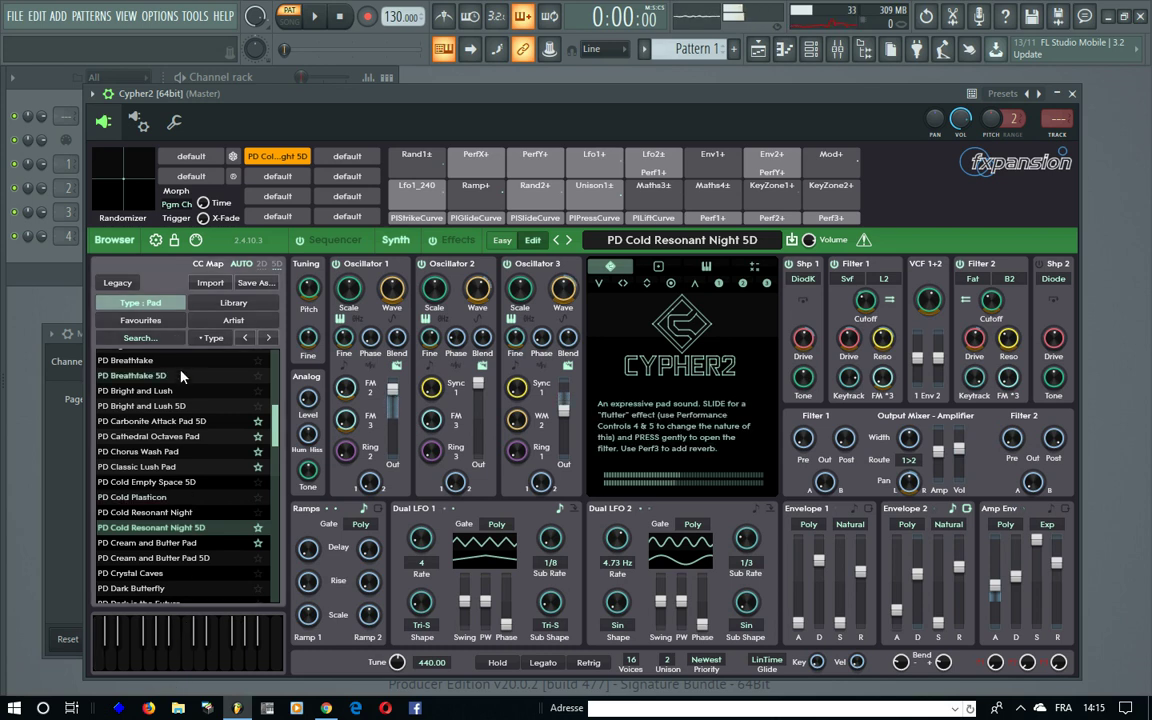
left_click(198, 527)
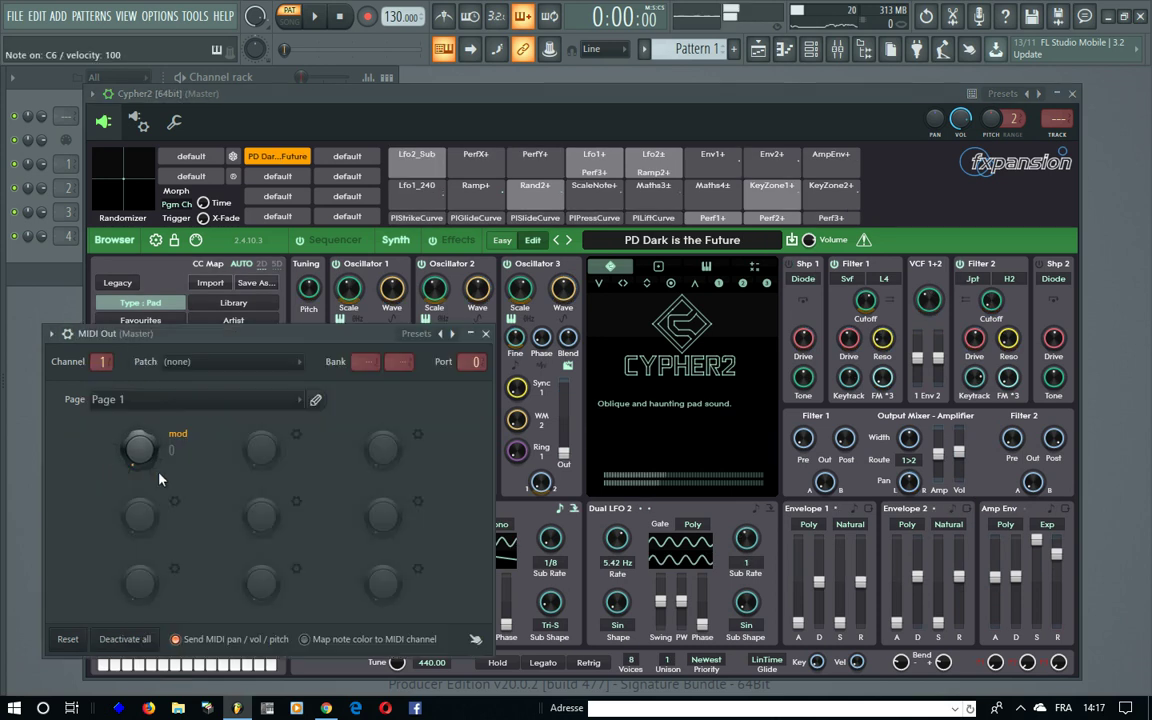
- Audition the PD Dark is the Future and PD Desolate presets while moving the MIDI Out mod control, returning it to 0
left_click_drag(142, 445, 141, 490)
key("e")
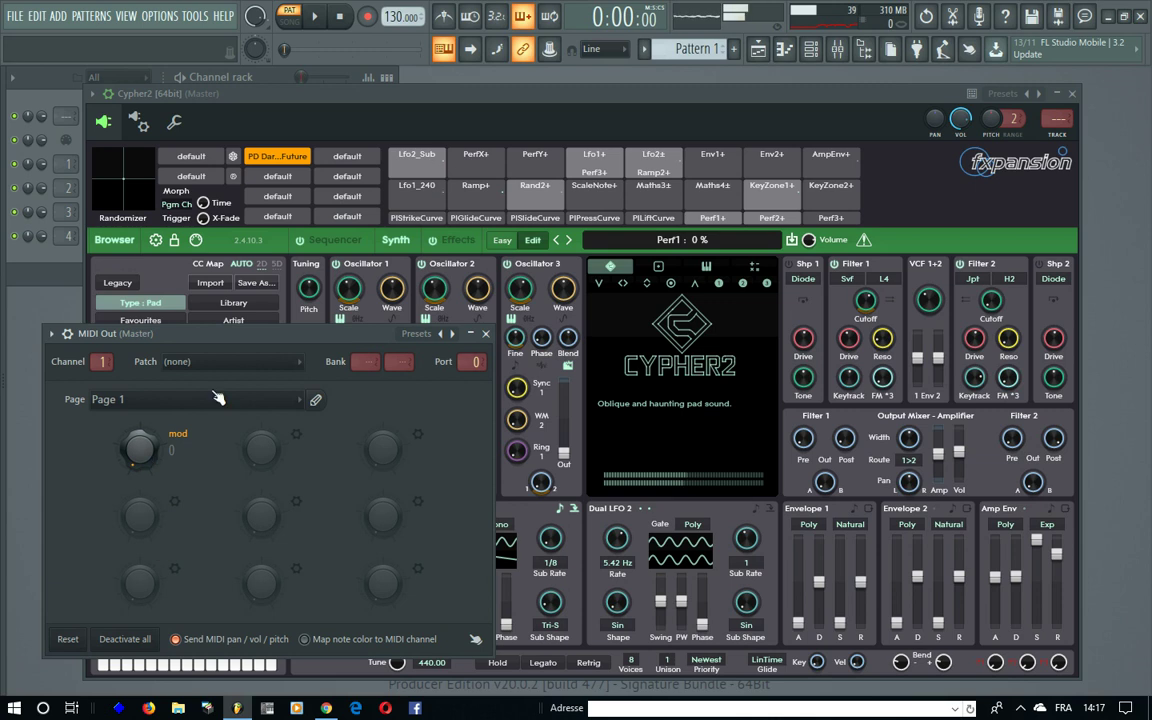
left_click(339, 88)
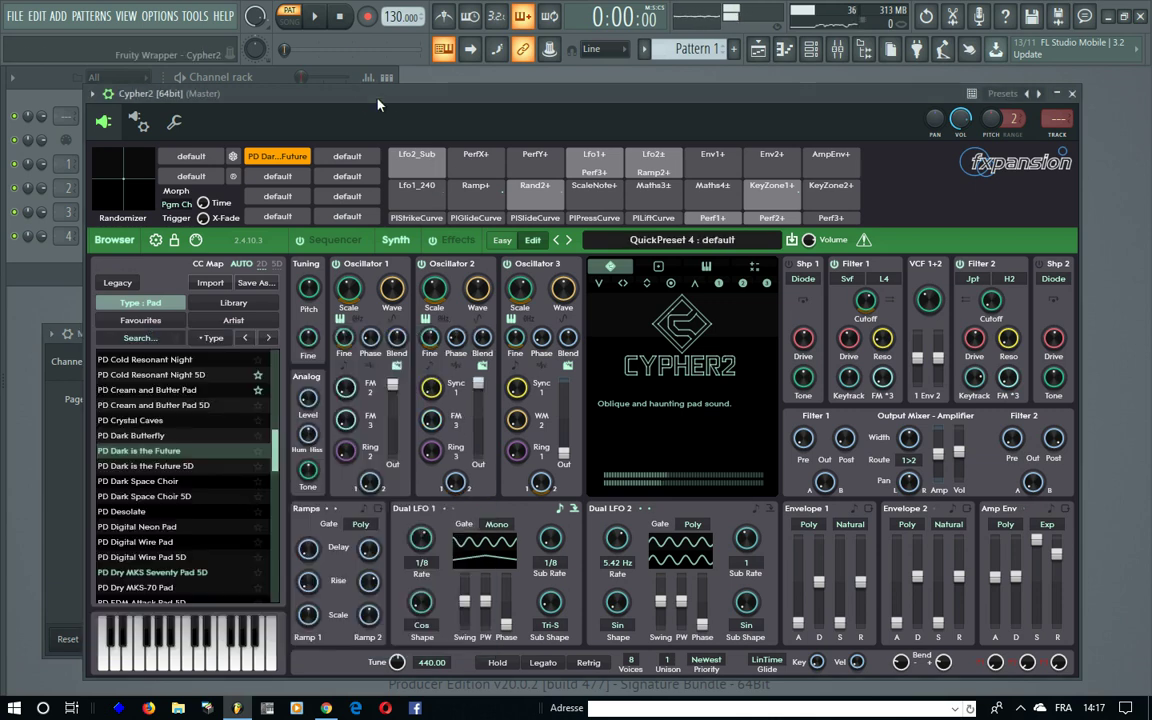
left_click(342, 15)
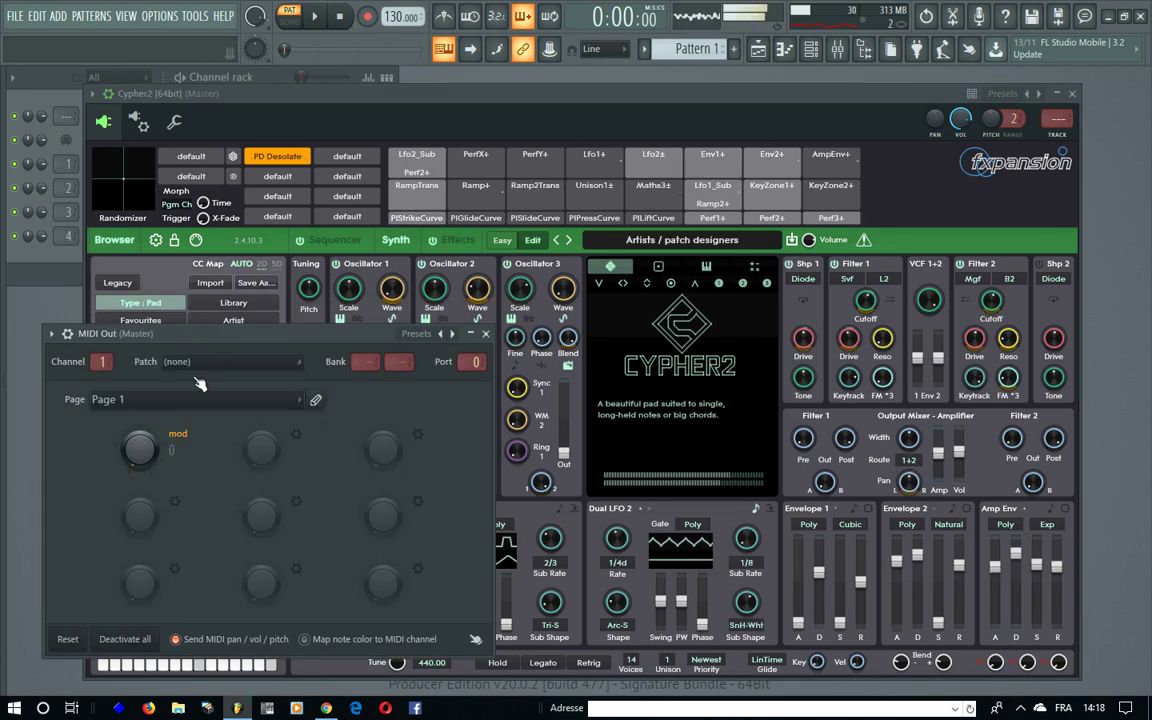
mouse_move(141, 465)
left_mouse_down()
mouse_move(127, 203)
mouse_move(131, 450)
left_mouse_up()
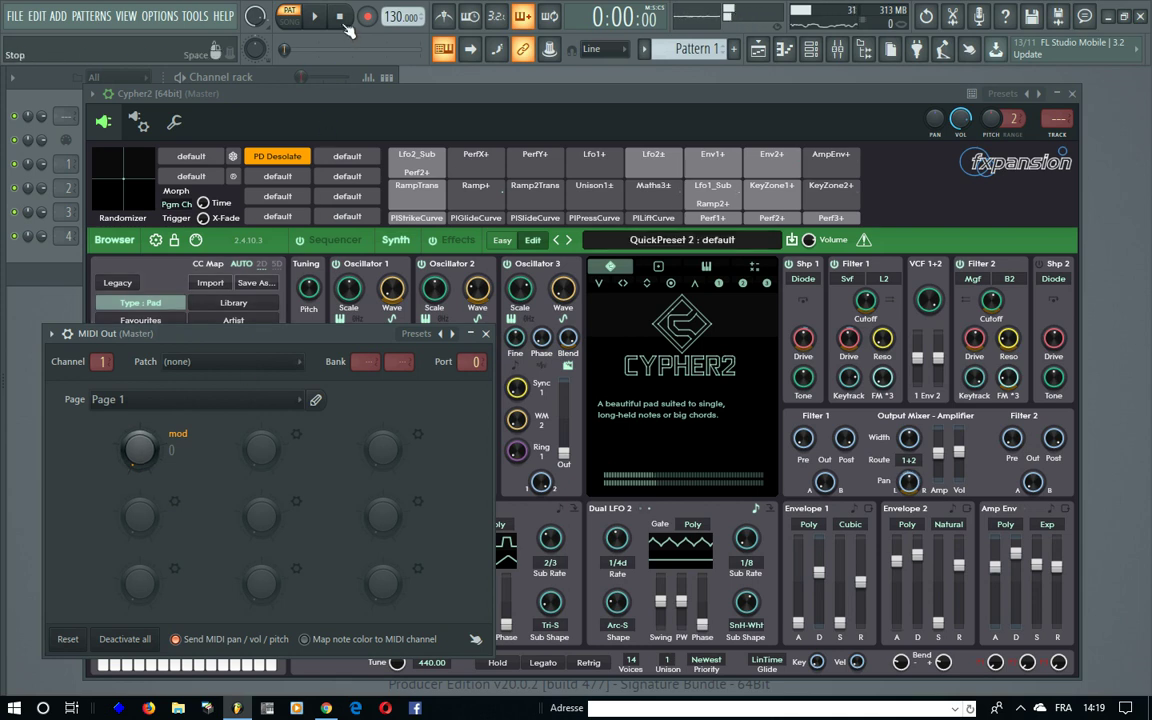
- Load the PD Dry MKS-70 Pad preset and play notes while sweeping the MIDI Out mod control, ending at 0
left_click(325, 101)
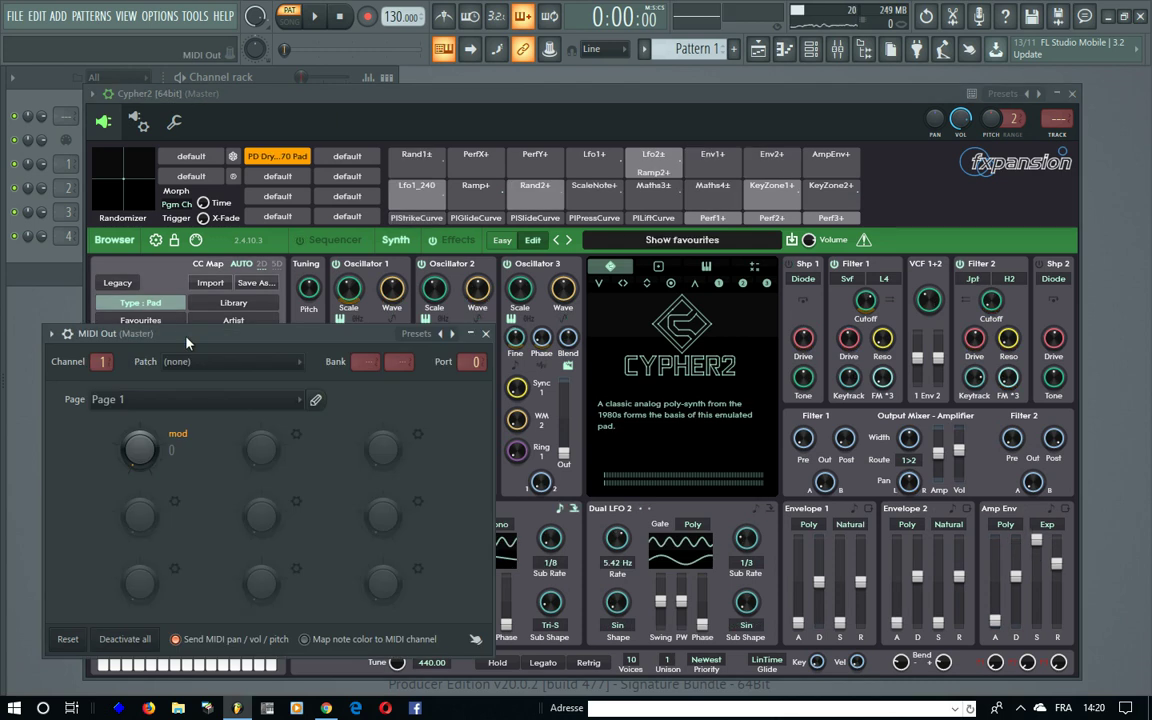
left_click_drag(139, 449, 152, 603)
key("less")
key("w")
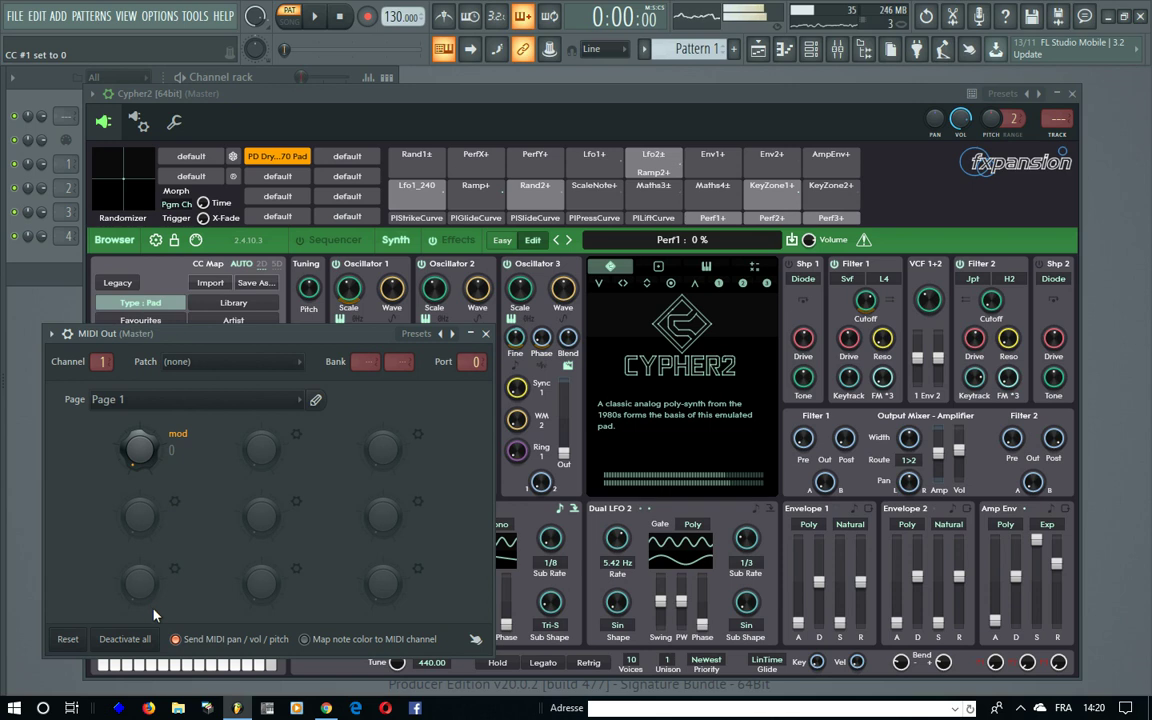
key("x")
key("c")
left_click_drag(120, 470, 137, 205)
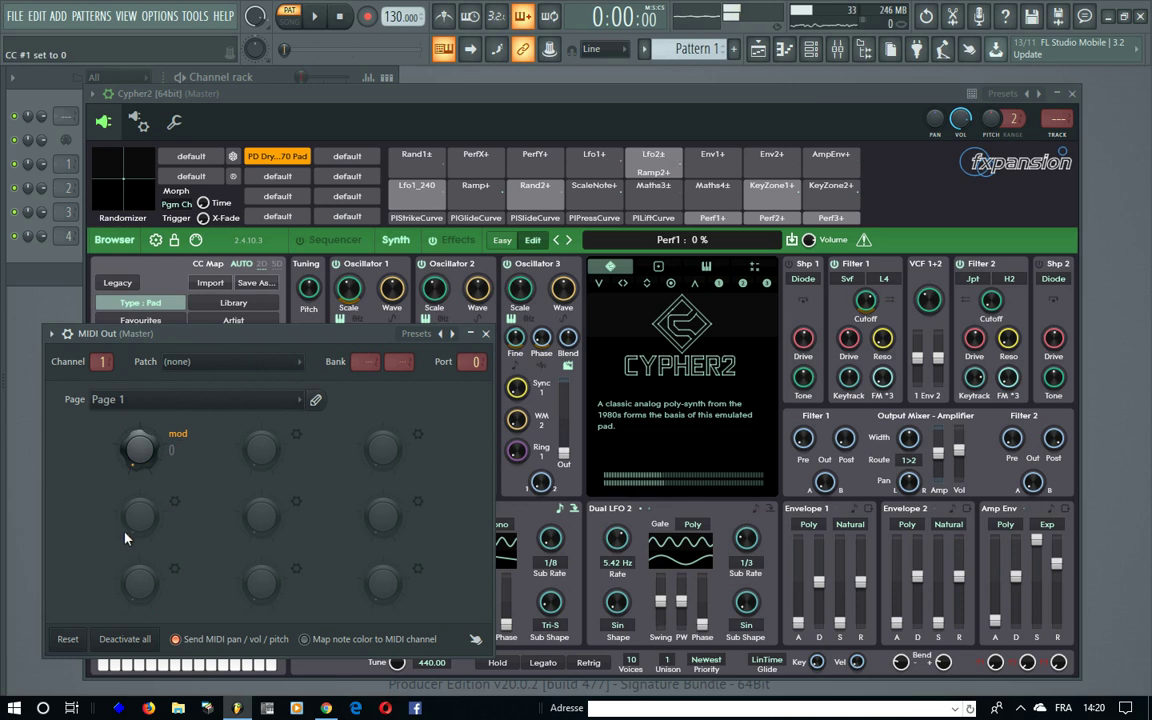
- Load the bass preset BA EDM Banger 5D and play a note on the synth's on-screen keyboard
left_click(304, 98)
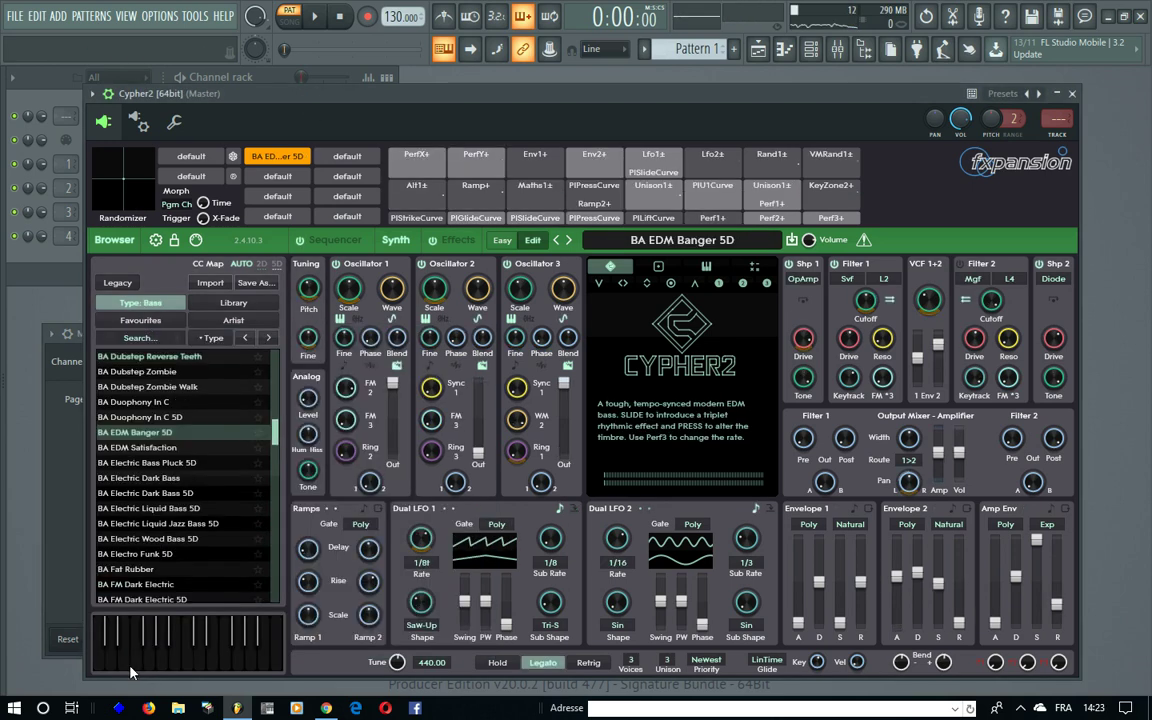
left_click(130, 672)
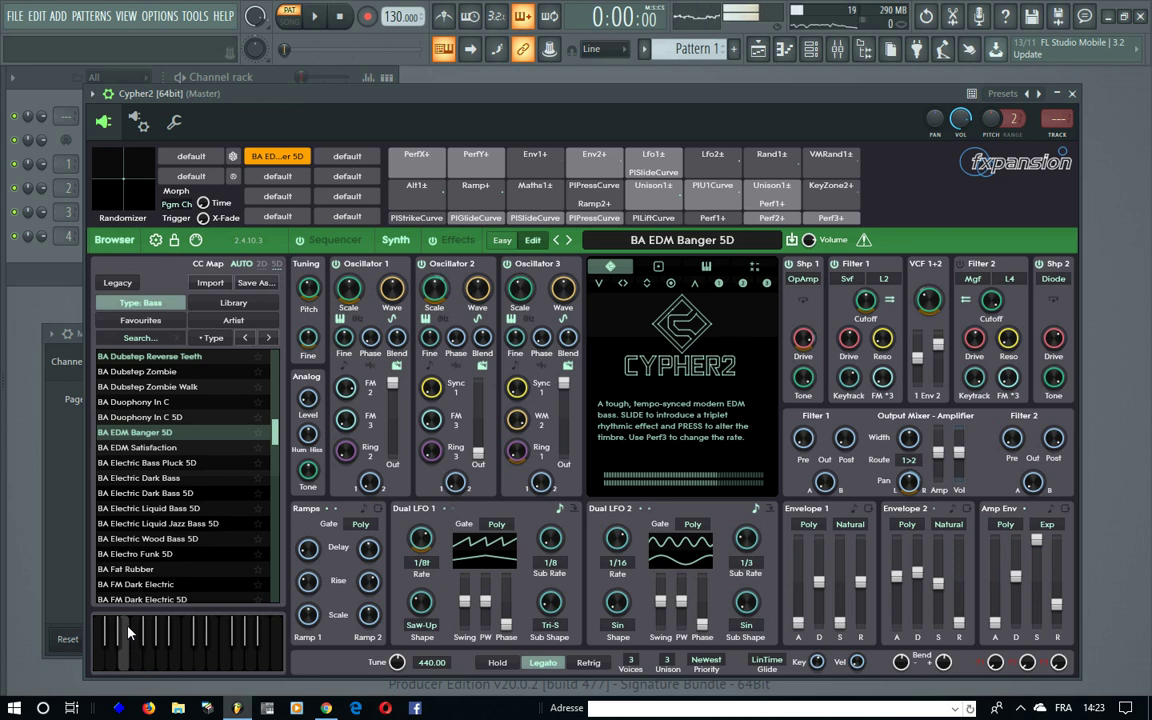
- Play a sliding note with BA EDM Banger 5D, and load BA Electric Bass Pluck 5D to play a note on the synth's on-screen keyboard
mouse_move(124, 652)
left_mouse_down()
mouse_move(124, 617)
mouse_move(125, 674)
left_mouse_up()
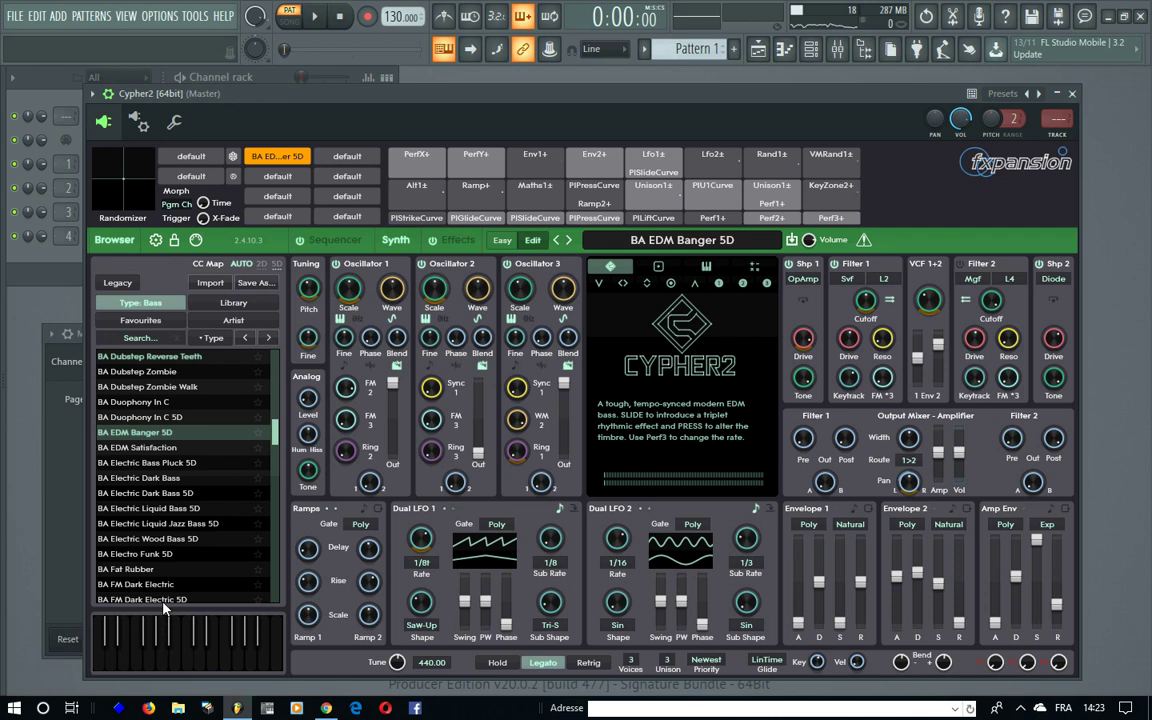
left_click(146, 462)
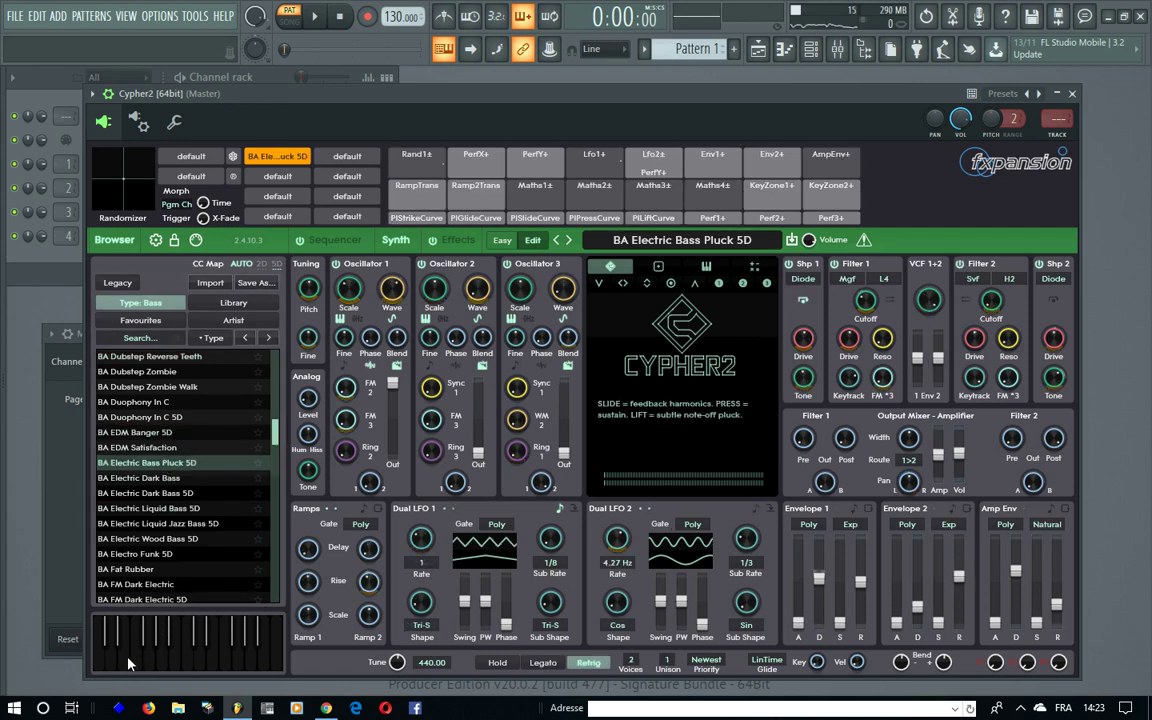
mouse_move(124, 664)
left_mouse_down()
mouse_move(124, 638)
mouse_move(125, 668)
left_mouse_up()
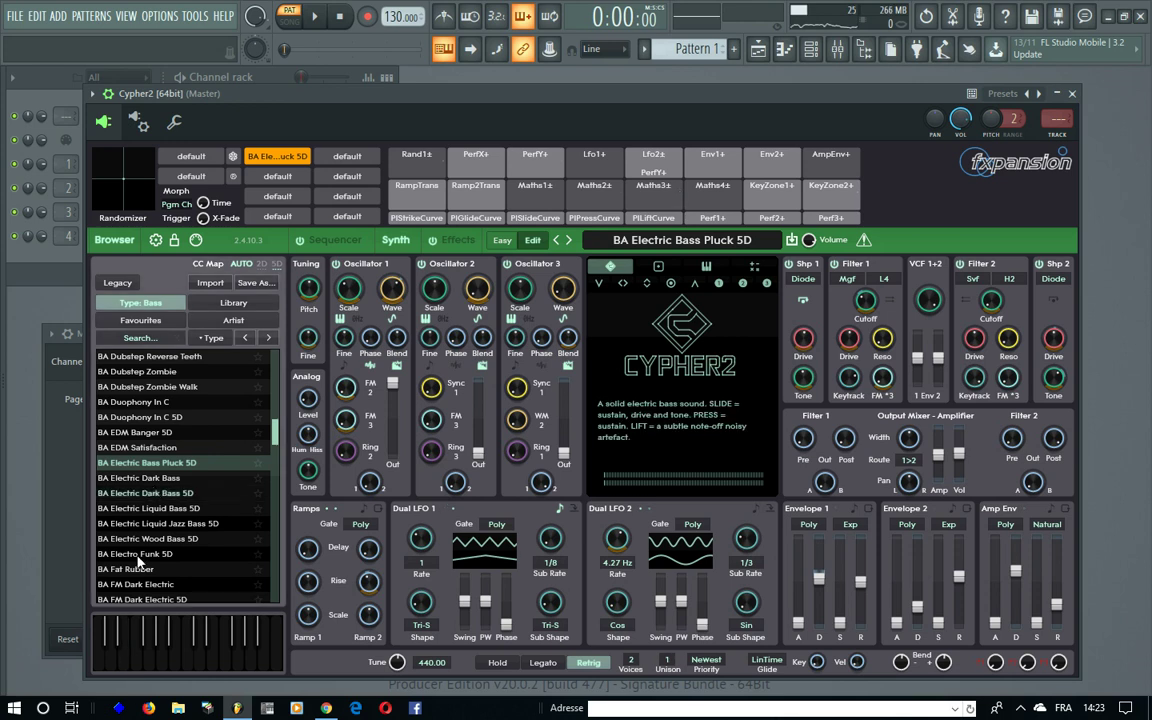
- Load the BA Electric Dark Bass 5D preset and play several notes on the synth's on-screen keyboard, ending with a slide
left_click(145, 493)
left_click(135, 660)
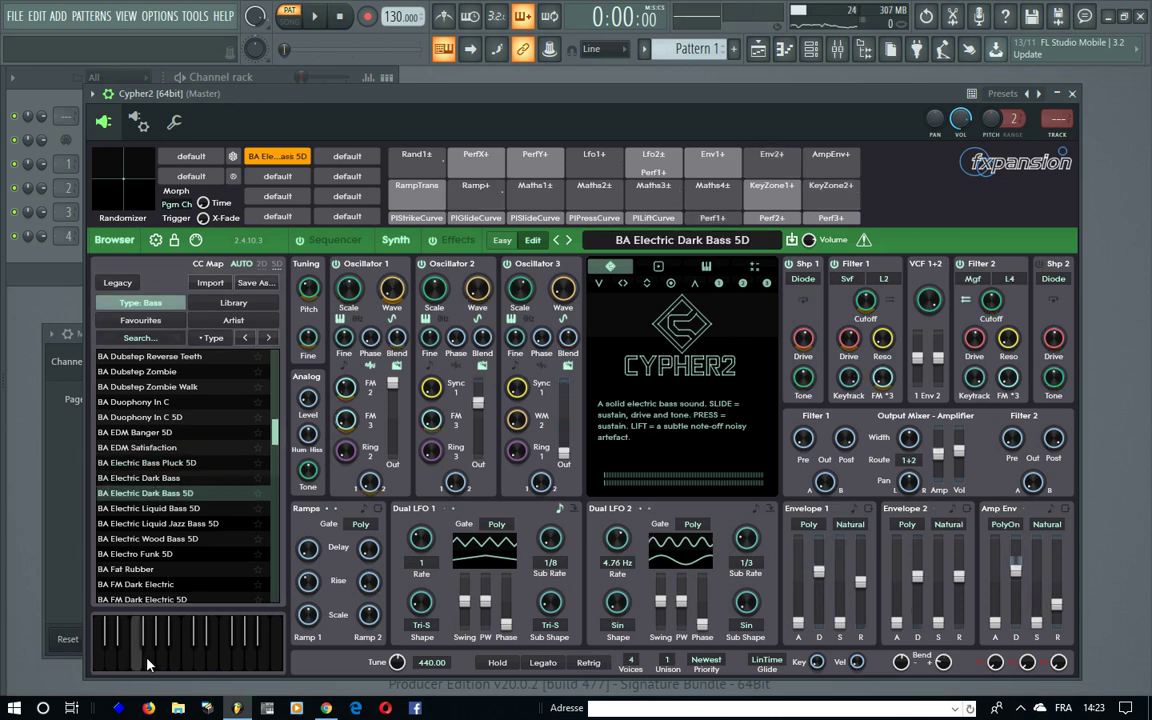
left_click(145, 640)
mouse_move(142, 634)
left_mouse_down()
mouse_move(122, 629)
mouse_move(124, 659)
mouse_move(125, 628)
left_mouse_up()
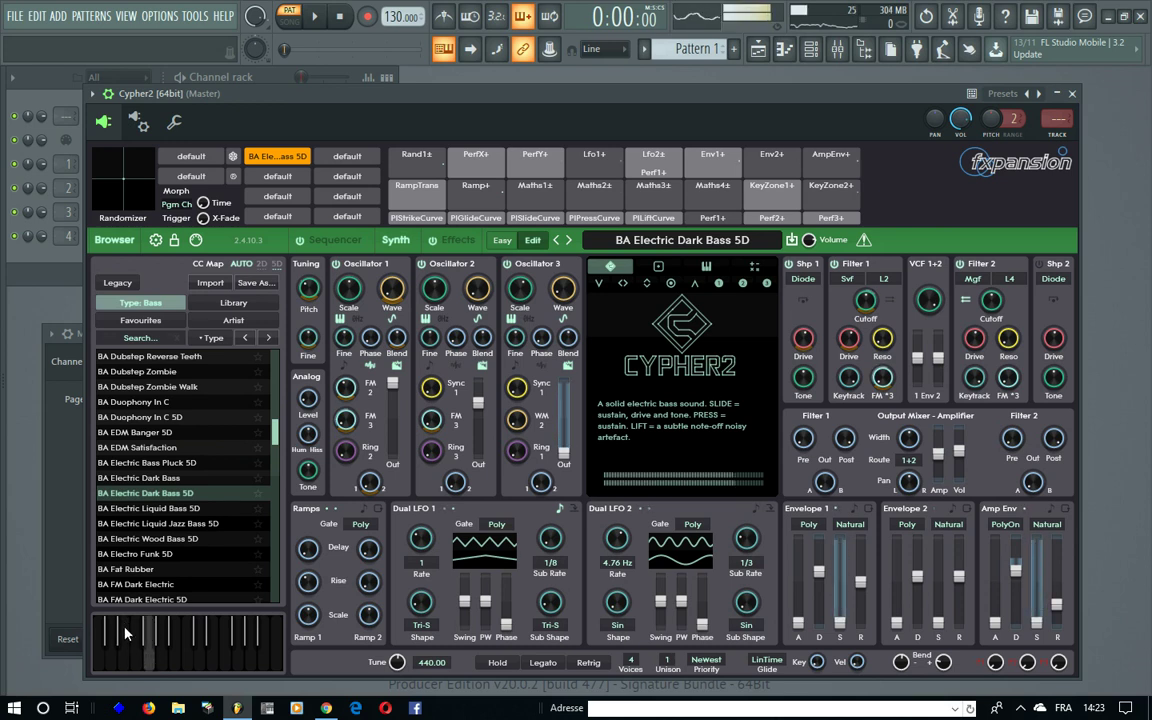
- Audition the BA Electric Liquid Bass 5D and BA Electric Liquid Jazz Bass 5D presets on the synth's on-screen keyboard
left_click(150, 508)
left_click(177, 648)
left_click(175, 630)
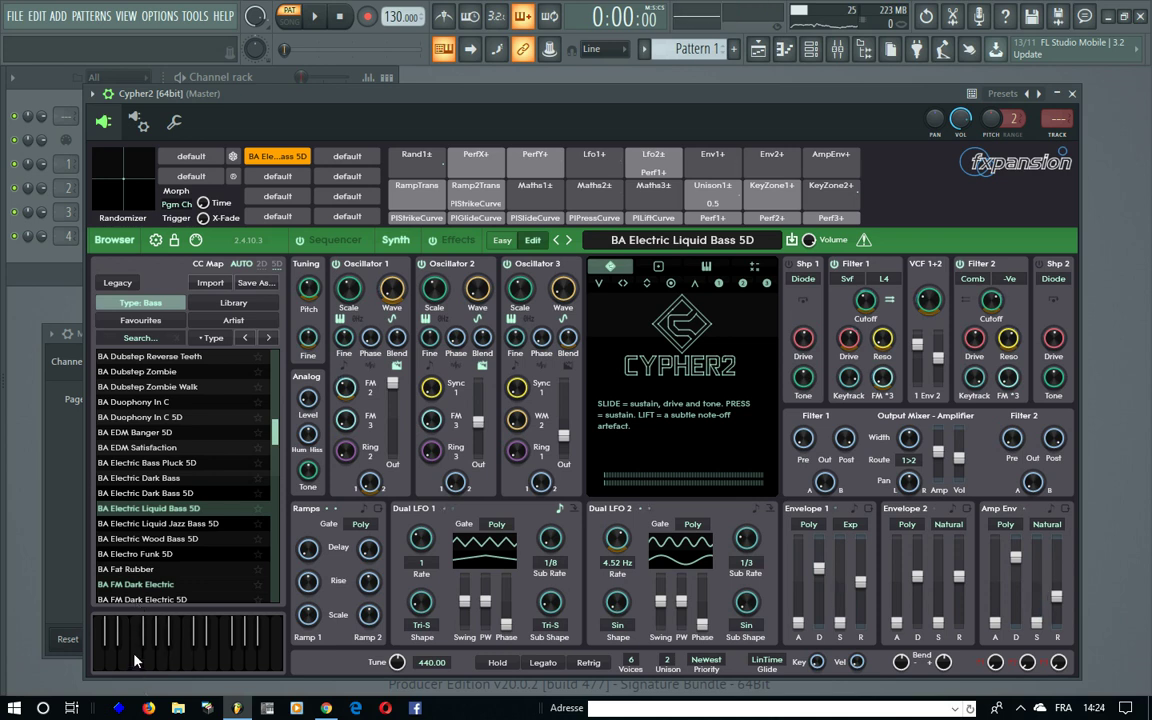
left_click(146, 527)
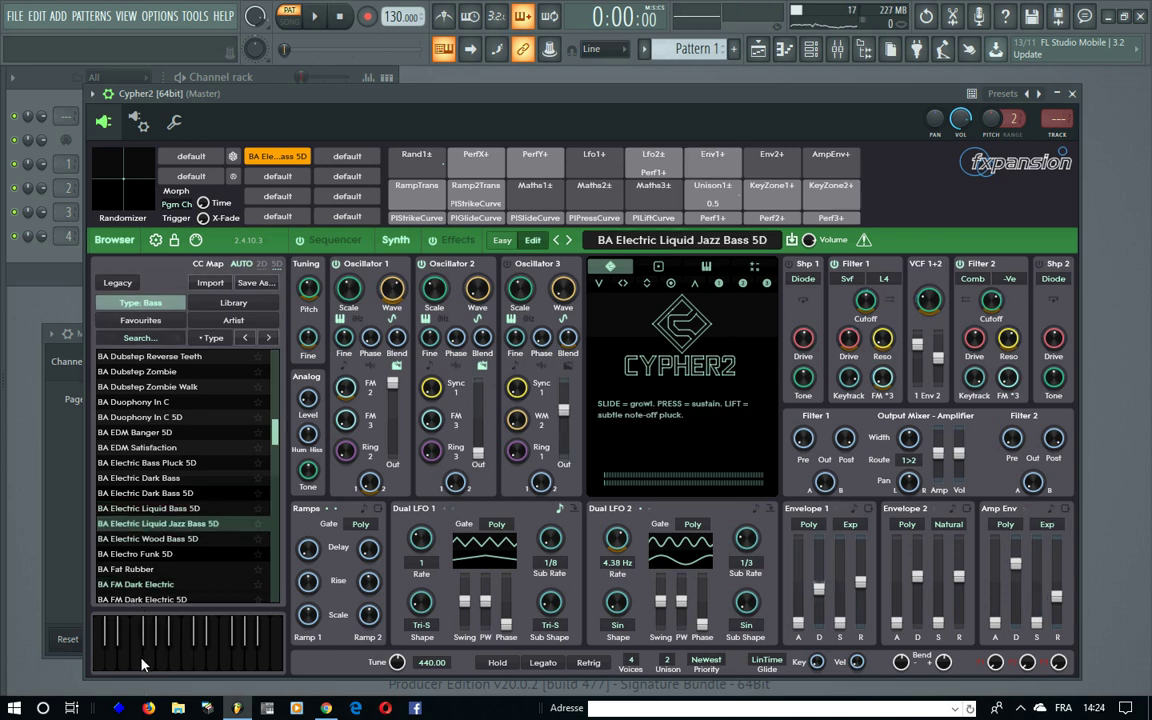
left_click_drag(134, 663, 147, 632)
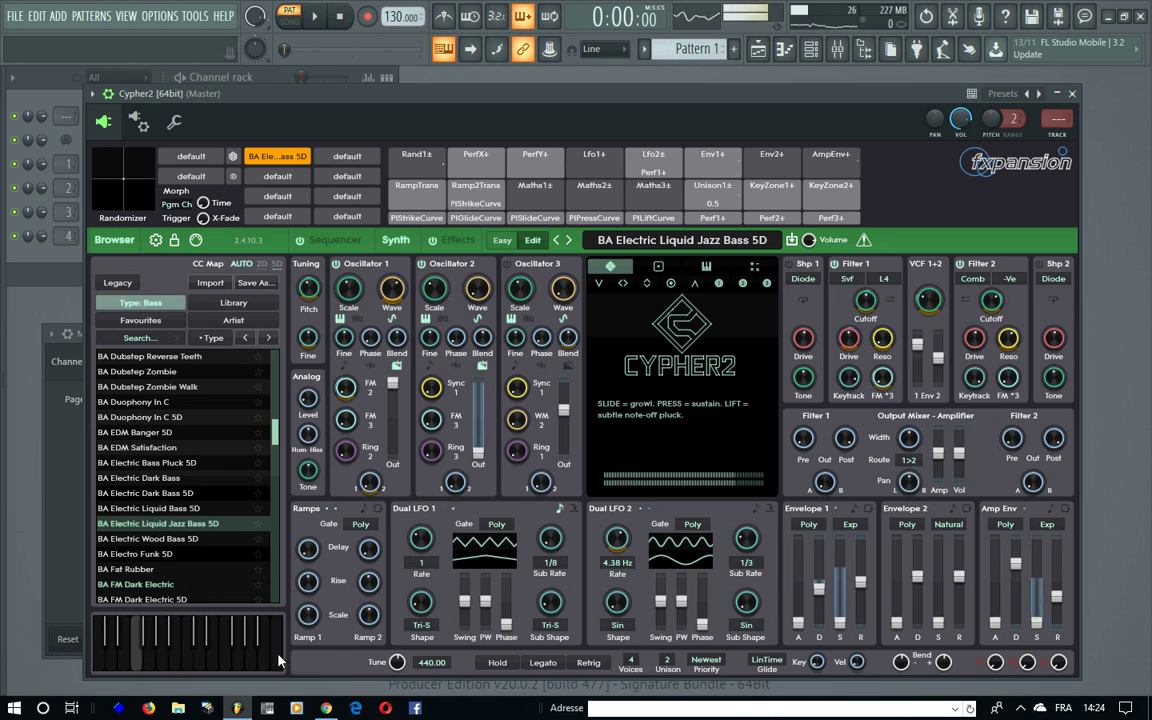
- Load the BA Electric Wood Bass 5D preset and play a rising series of notes on the synth's on-screen keyboard
left_click(181, 542)
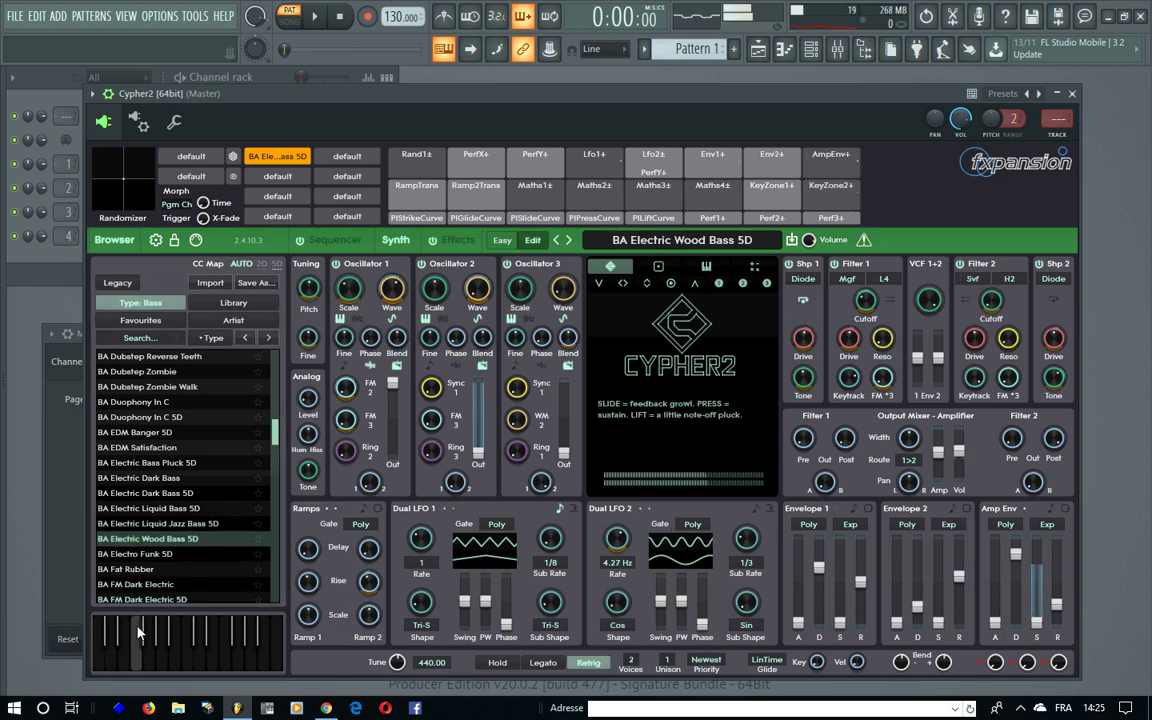
left_click(138, 663)
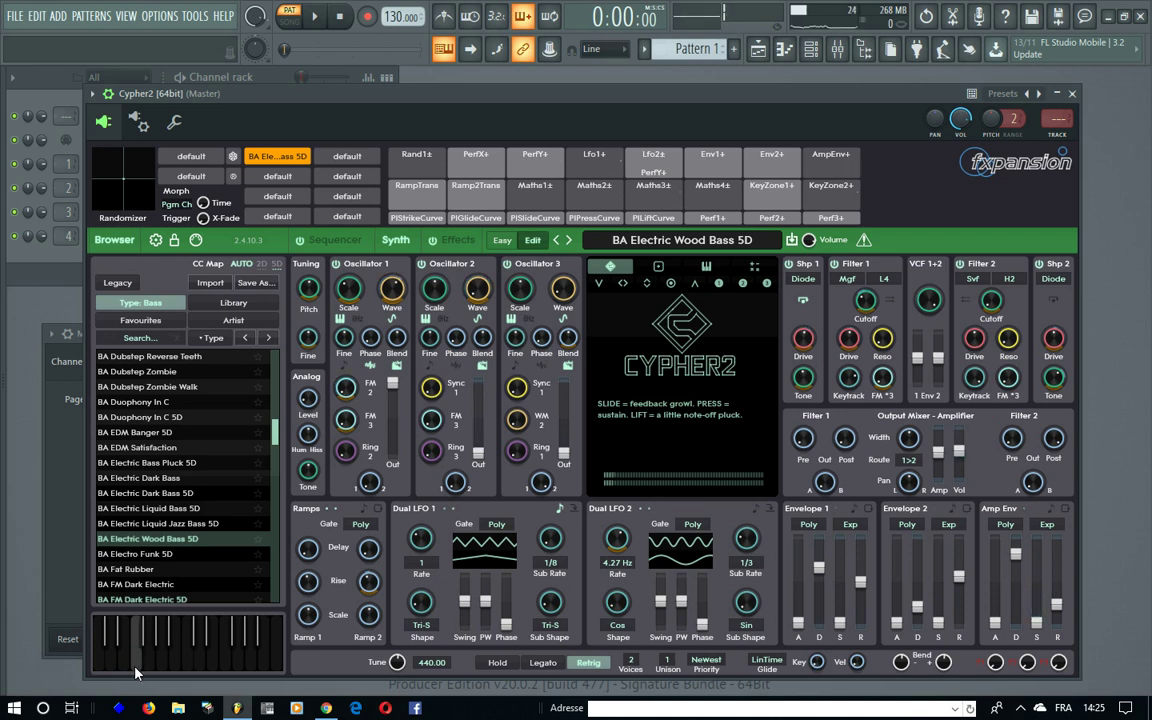
left_click(148, 670)
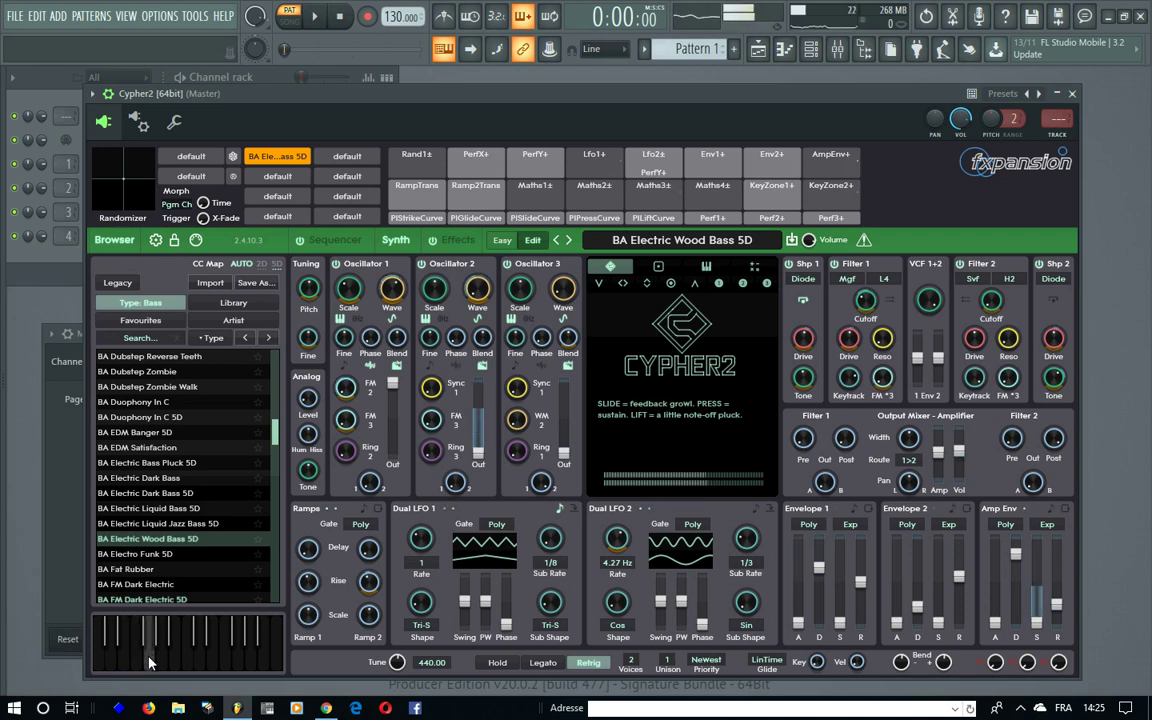
left_click(148, 648)
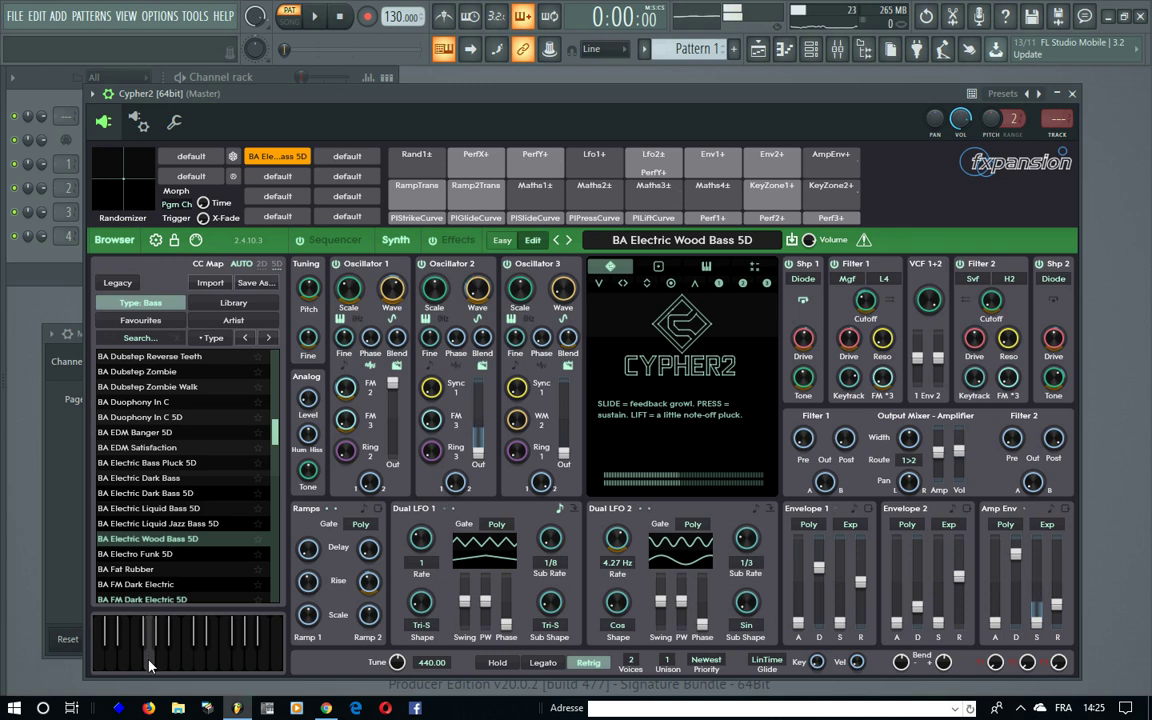
left_click(164, 670)
left_click(163, 665)
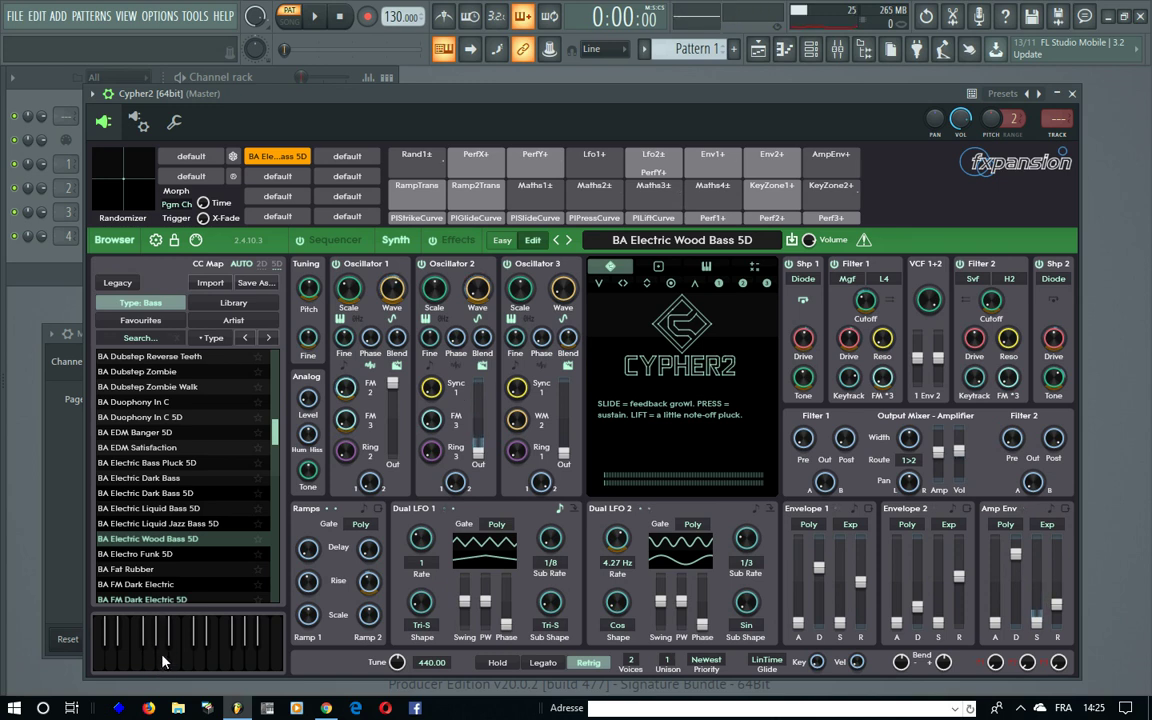
- Load the BA Electro Funk 5D preset and play low and high notes with a slide on the synth's on-screen keyboard
left_click(150, 523)
left_click(150, 553)
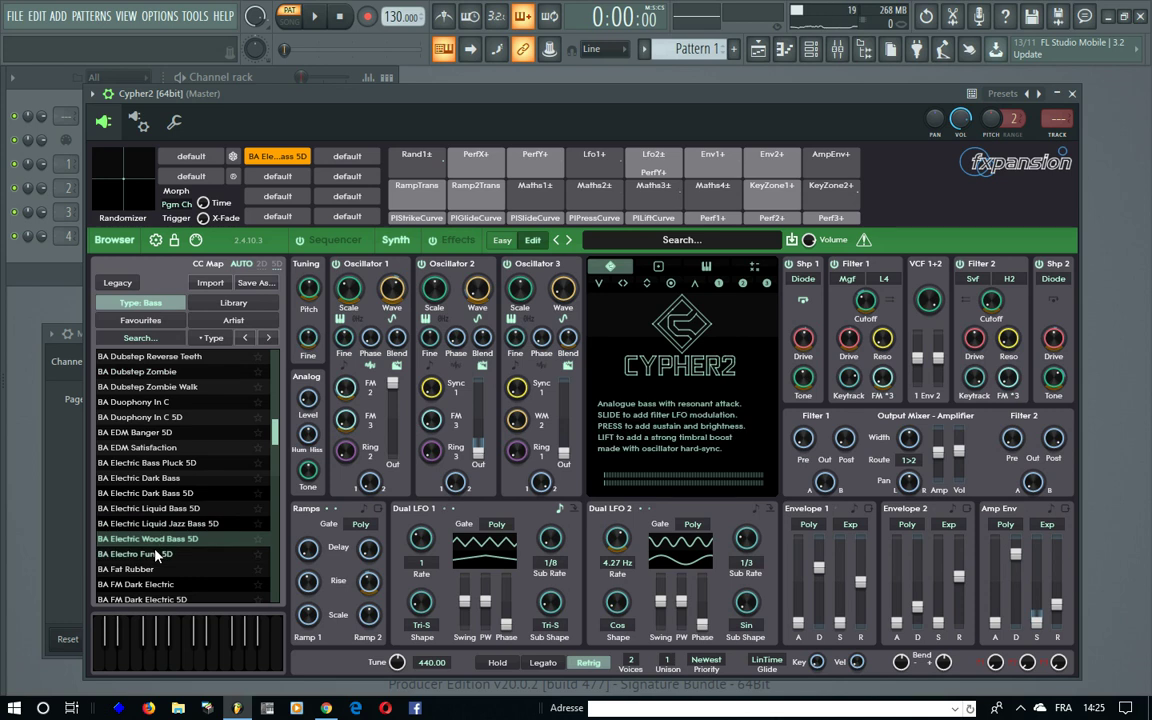
left_click(127, 640)
left_click_drag(124, 658, 209, 620)
left_click(224, 660)
left_click(224, 660)
left_click(209, 657)
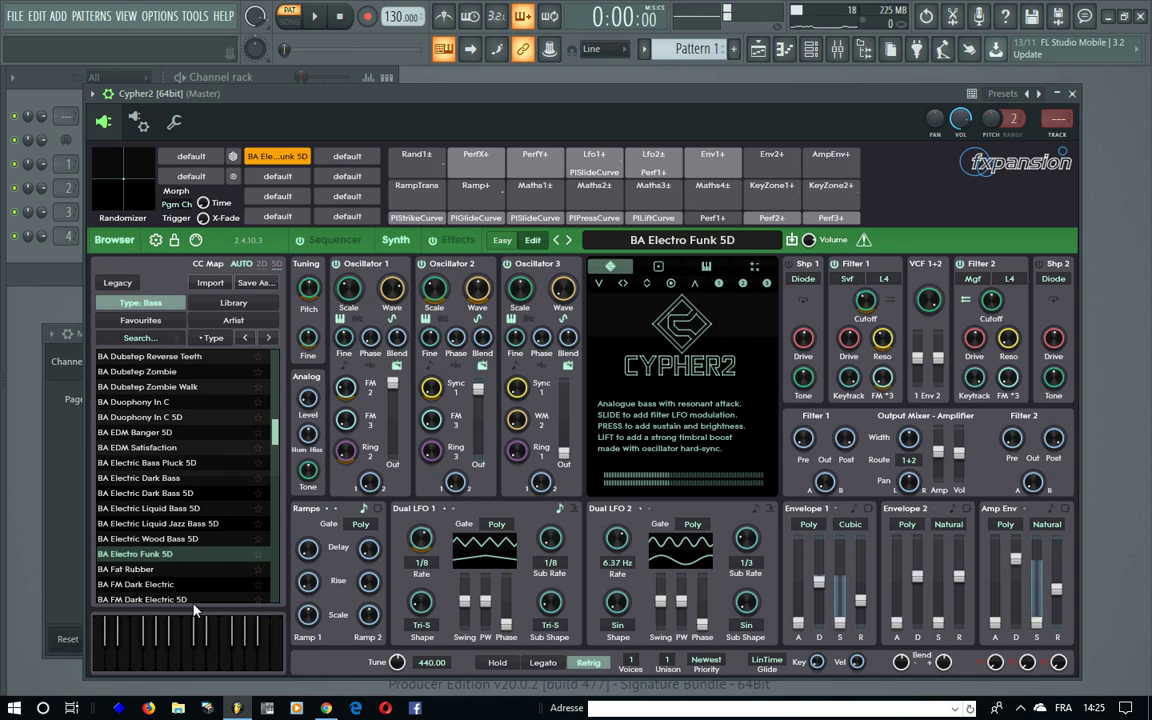
- Audition the BA Fat Rubber and BA FM Dark Electric presets, ending with a note played on BA FM Dark Electric 5D
left_click(155, 570)
scroll(150, 545, "down", 1)
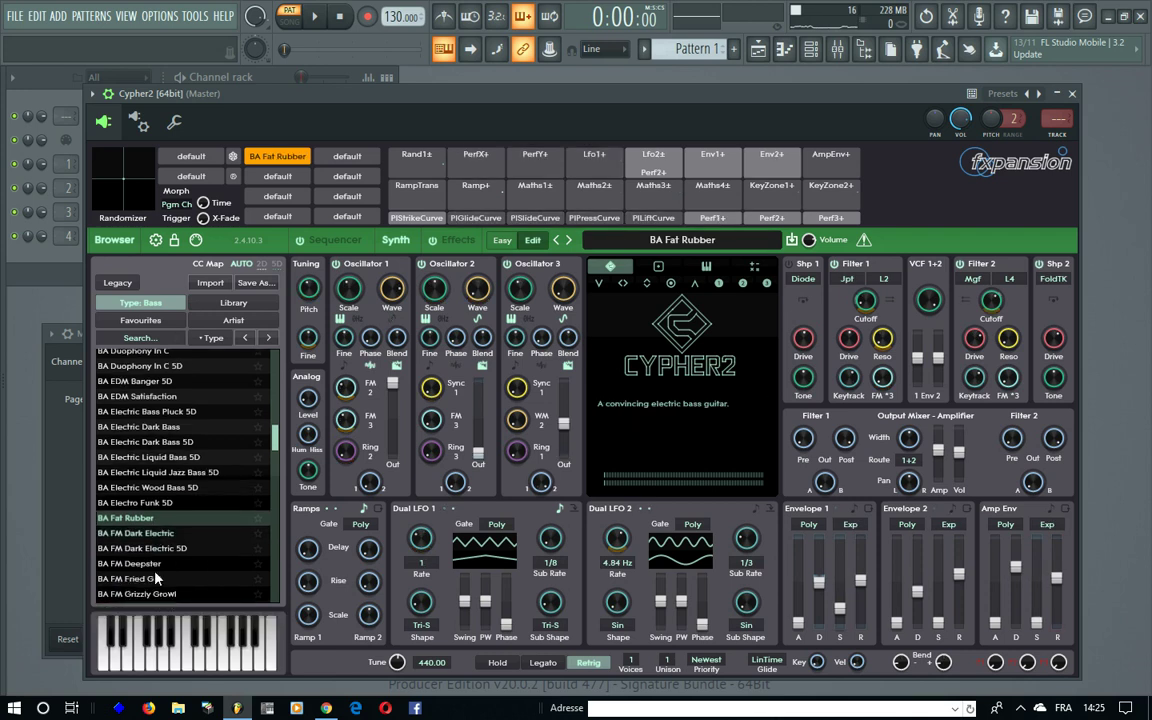
left_click(157, 536)
left_click(157, 548)
left_click(128, 663)
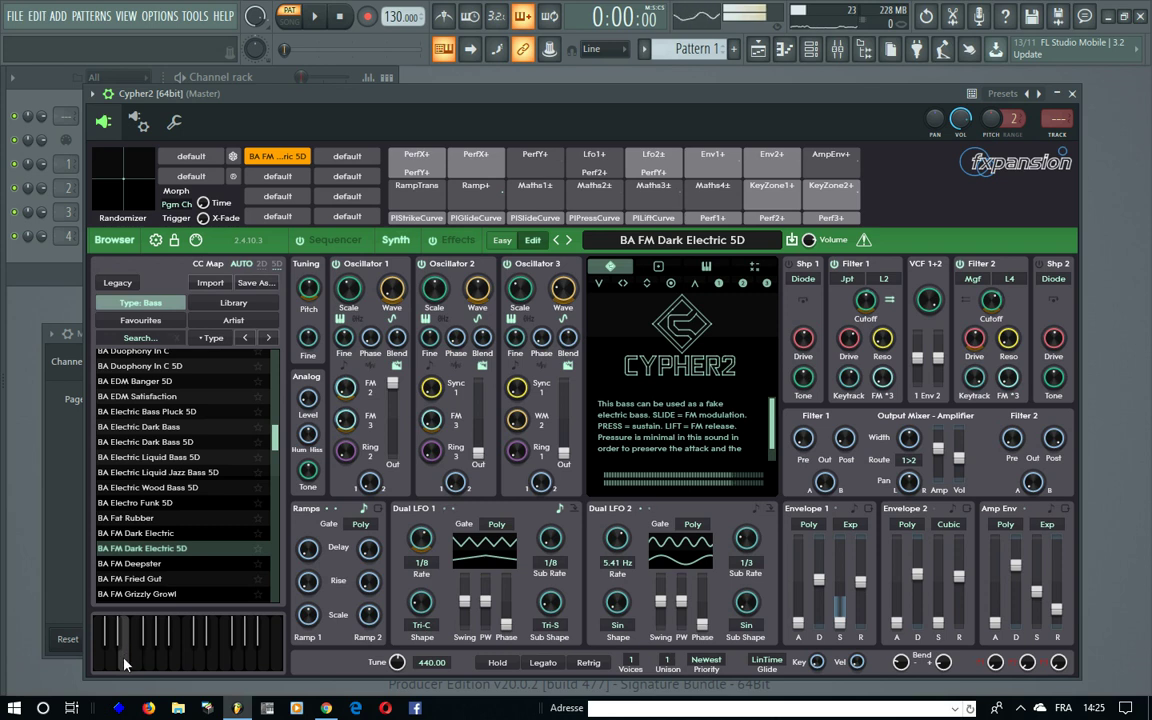
- Audition the BA FM Deepster, BA FM Fried Gut, BA FM Grizzly Growl and BA FM Simple Bass presets
left_click(143, 566)
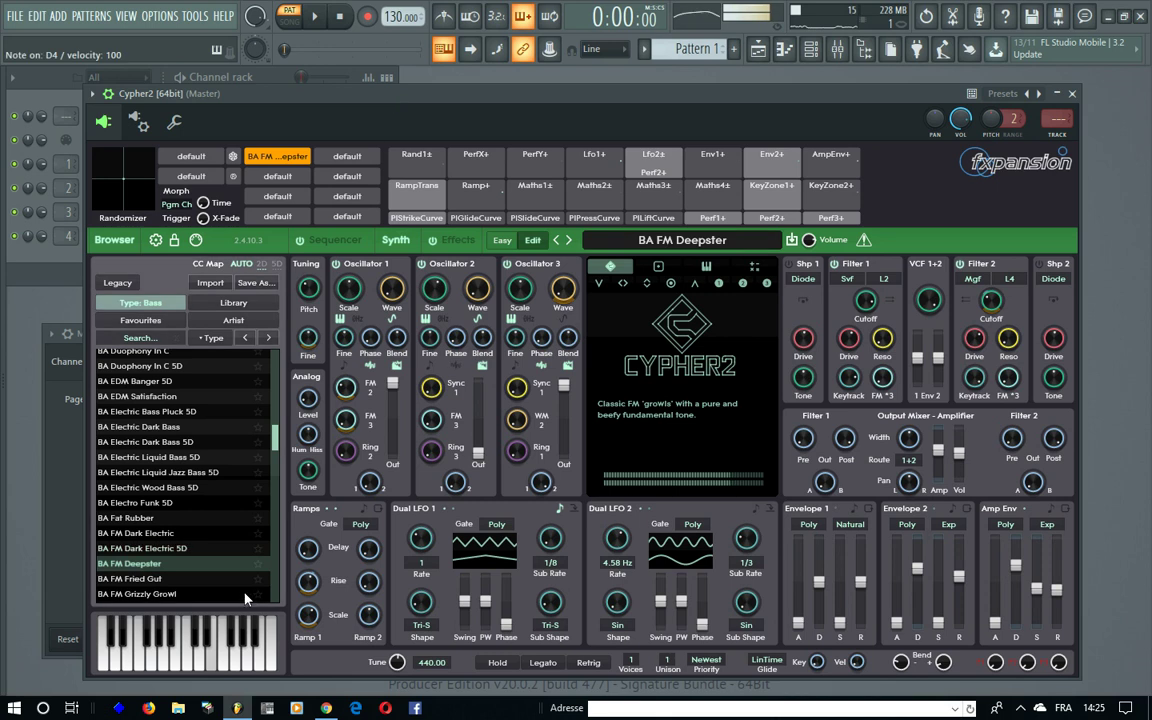
left_click(130, 578)
key("x")
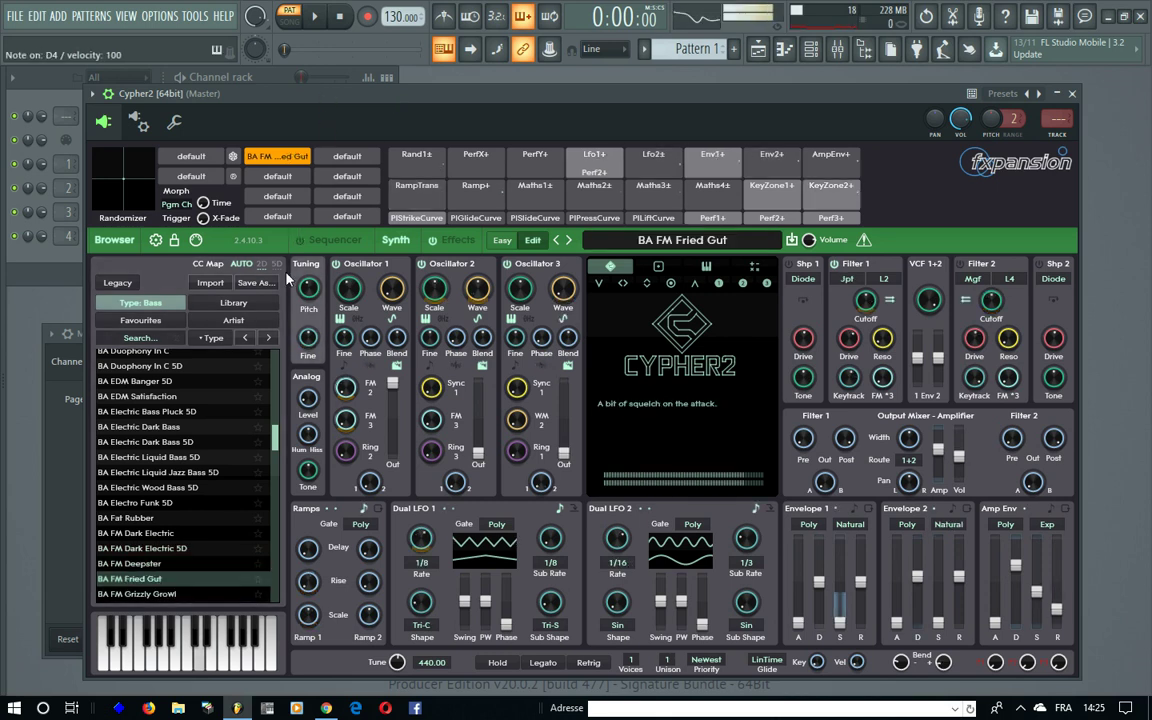
left_click(190, 594)
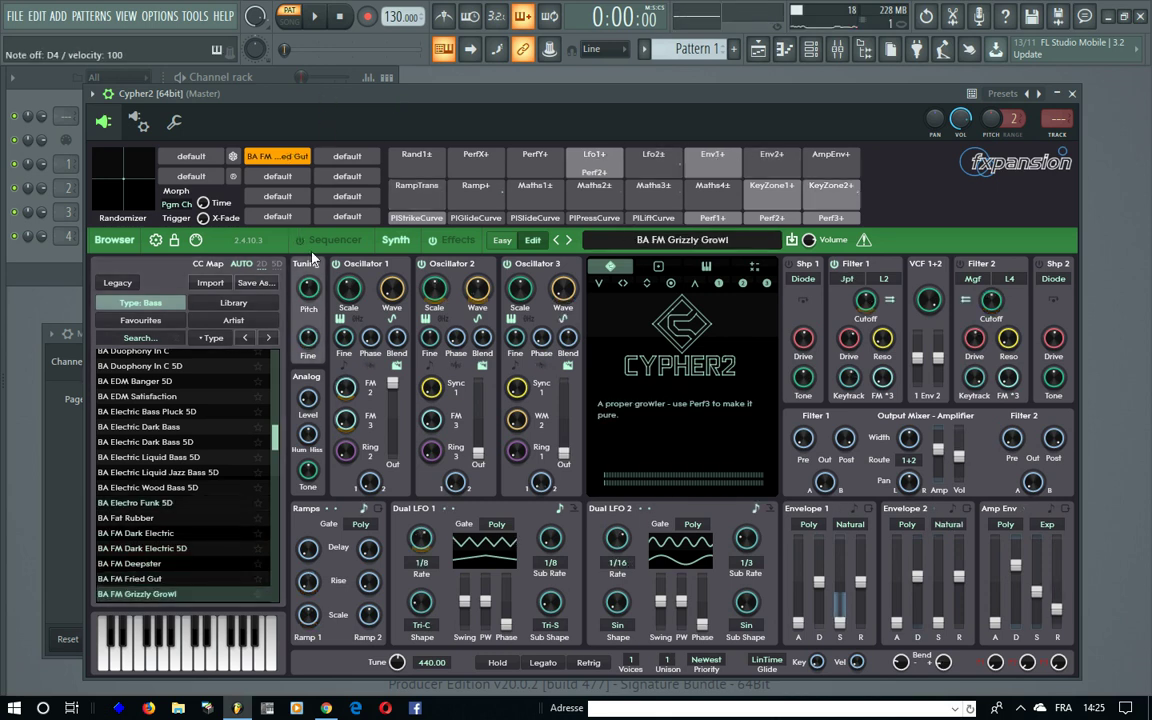
scroll(176, 488, "down", 2)
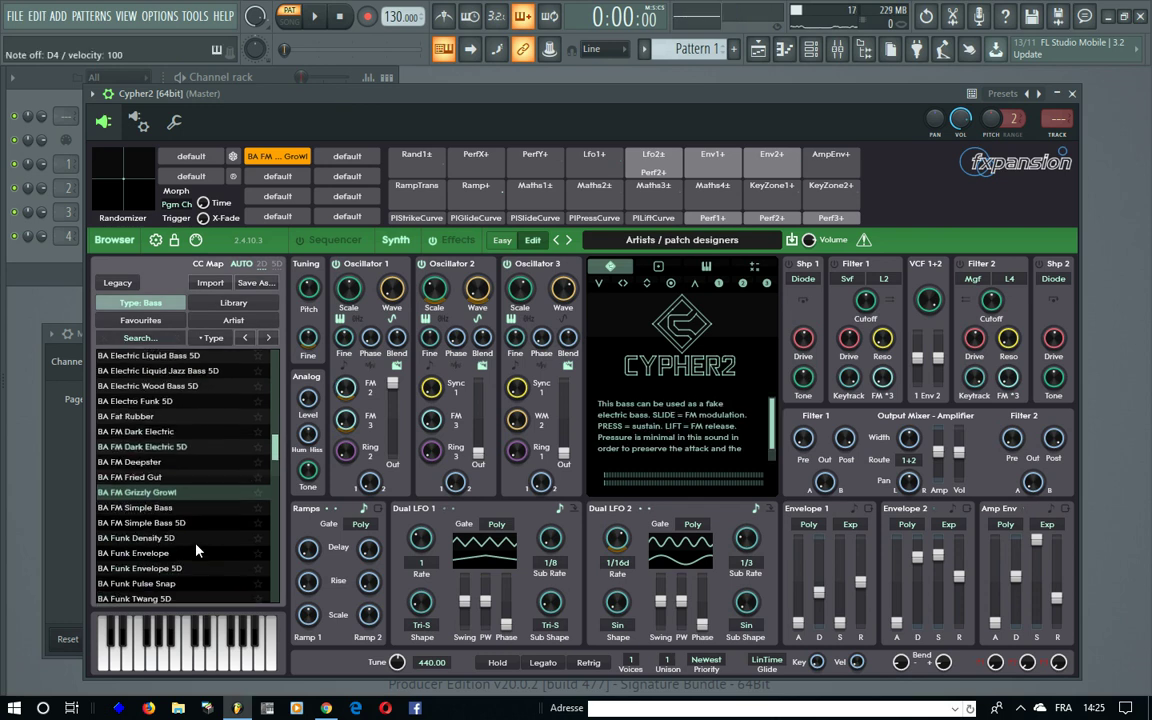
left_click(183, 509)
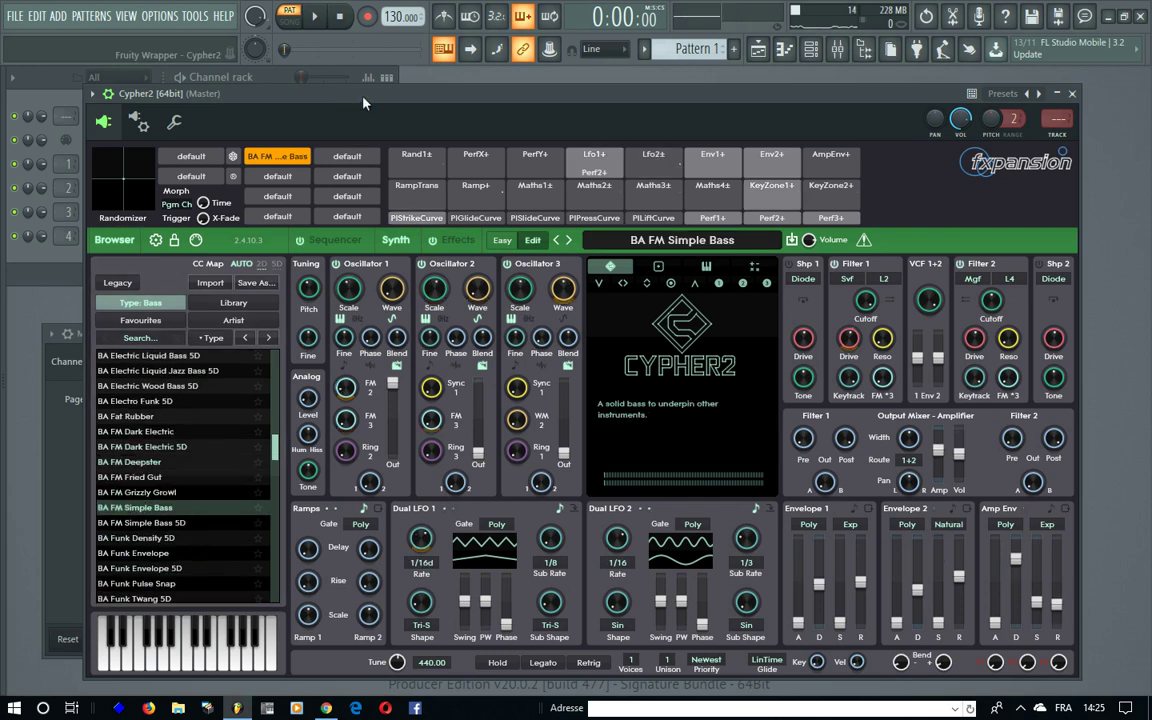
- Load the BA FM Simple Bass 5D and BA Funk Density 5D presets, playing notes with each on the synth's on-screen keyboard
left_click(141, 522)
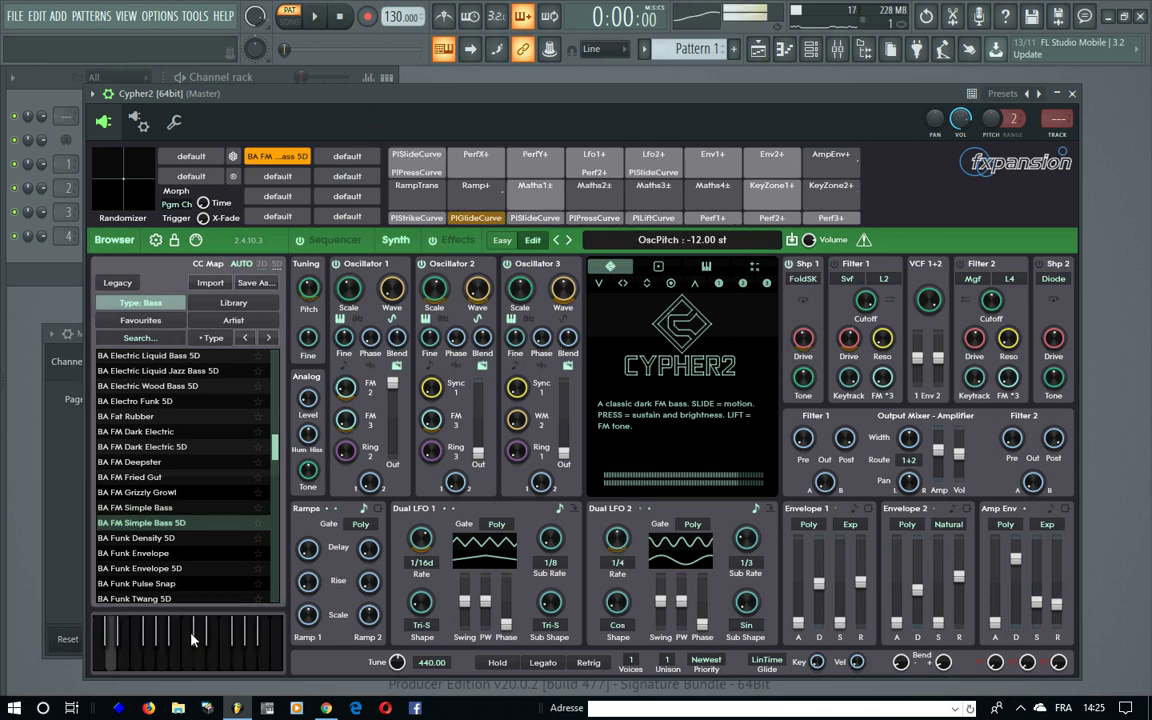
left_click(160, 662)
mouse_move(151, 666)
left_mouse_down()
mouse_move(151, 624)
mouse_move(151, 670)
left_mouse_up()
left_click(150, 538)
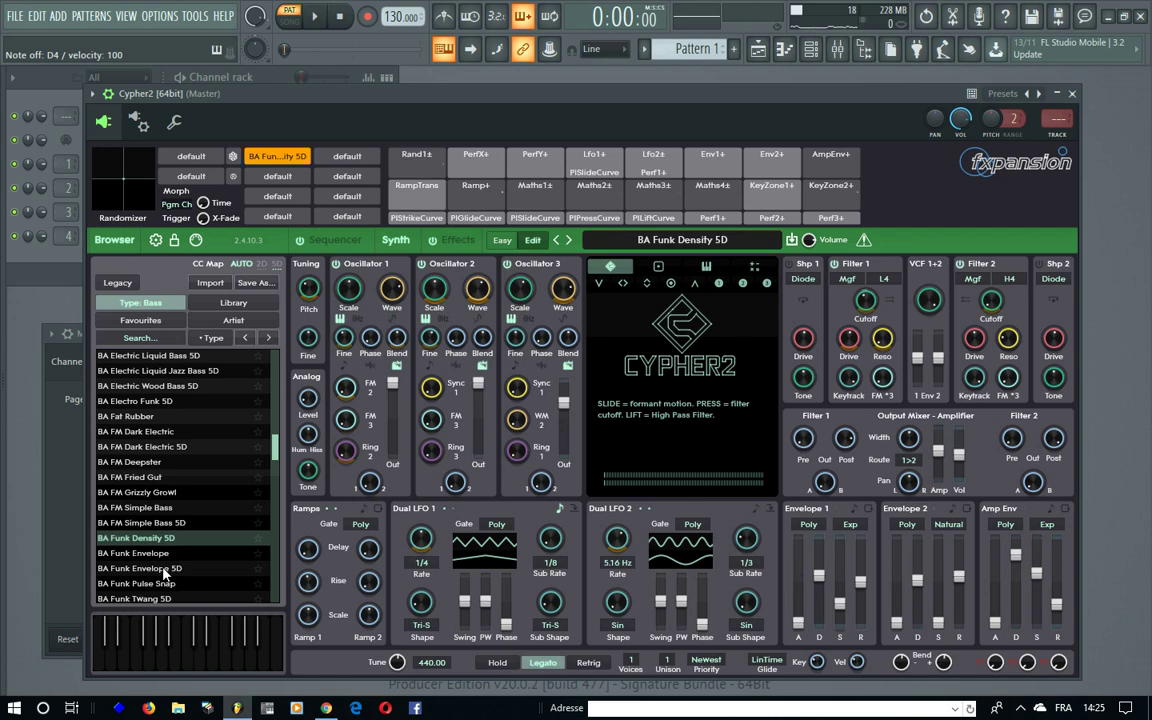
left_click(135, 668)
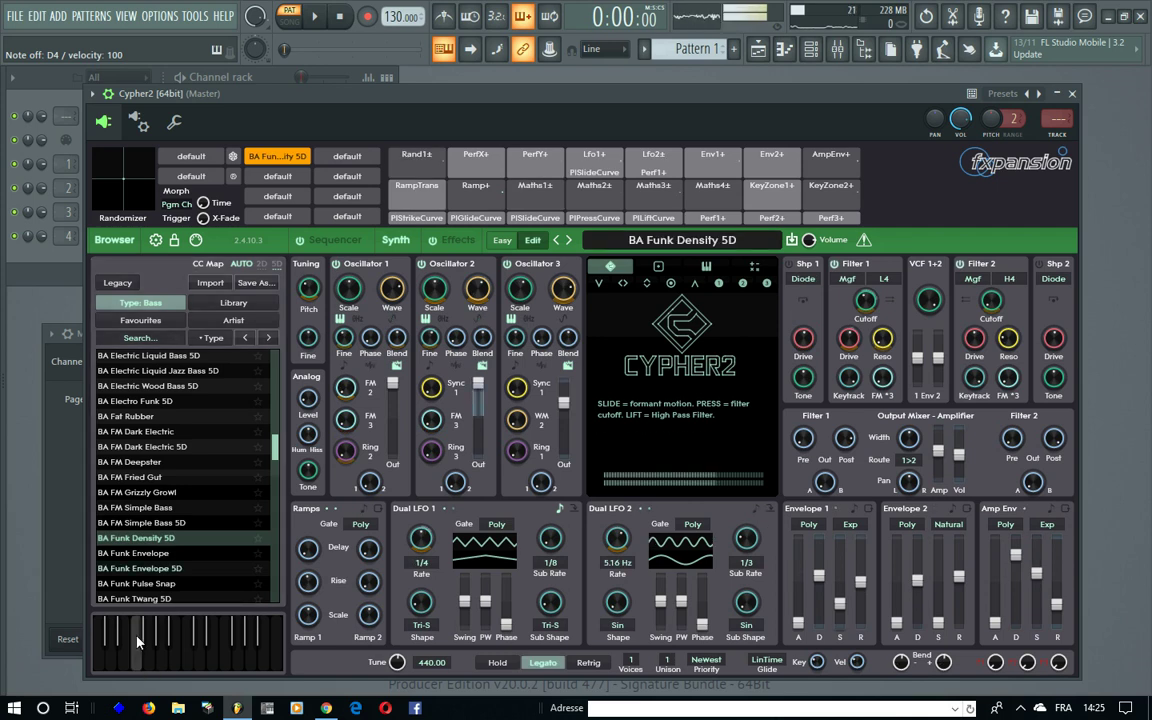
- Audition the BA Funk Envelope preset and its BA Funk Envelope 5D version
left_click(160, 553)
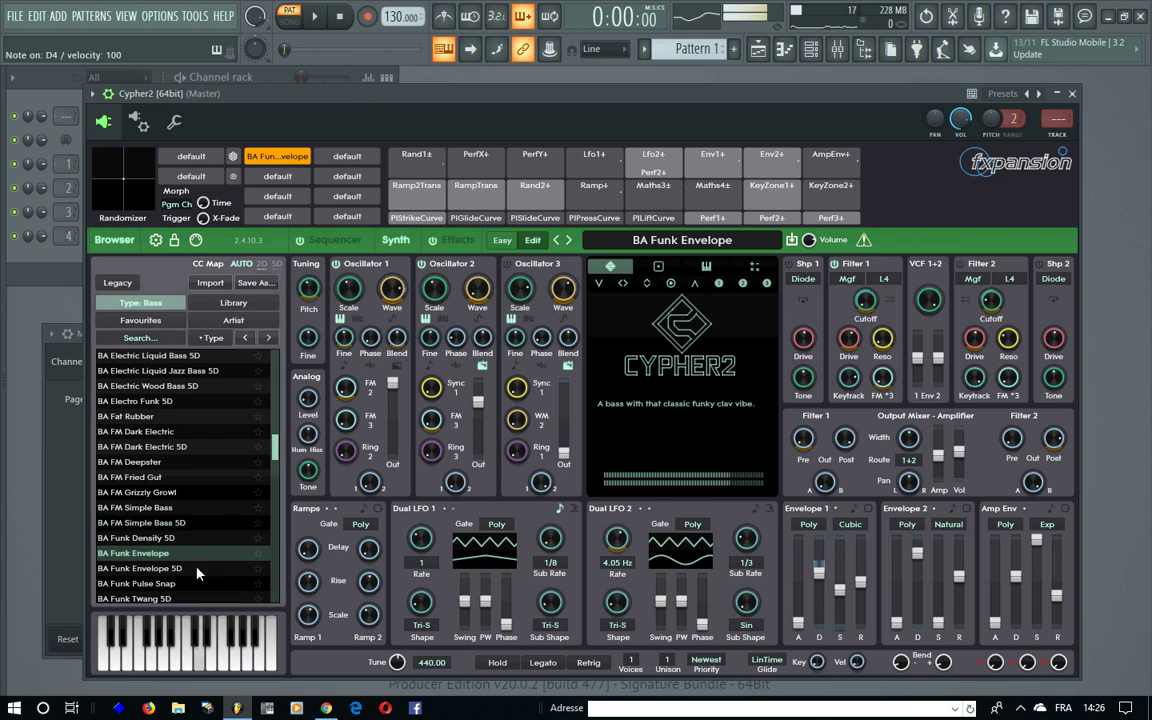
left_click(150, 568)
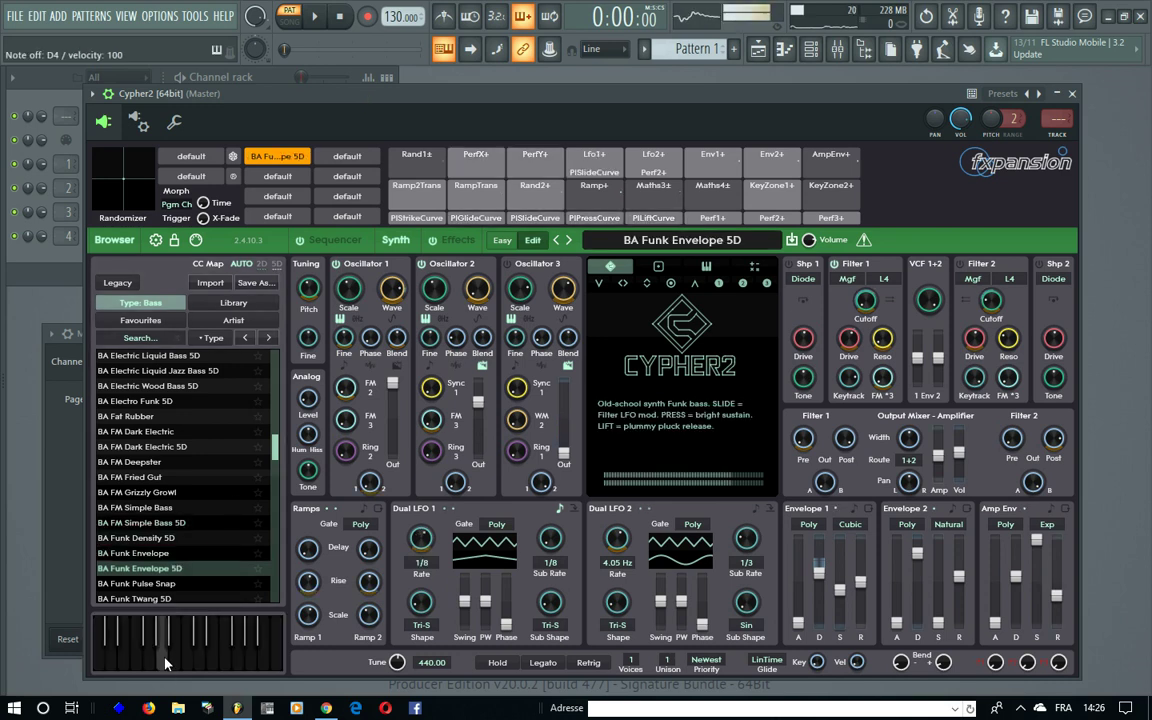
left_click(166, 643)
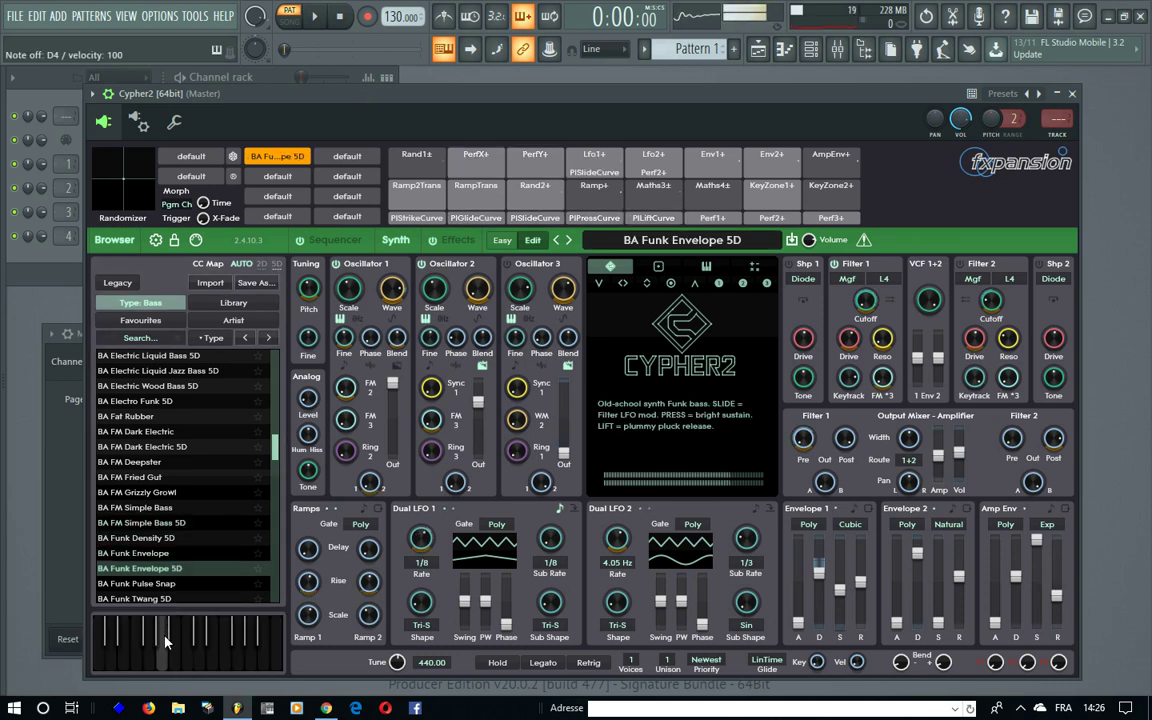
- Load the BA Funk Pulse Snap preset and play notes while sweeping the MIDI Out mod control, ending at 0
left_click(160, 583)
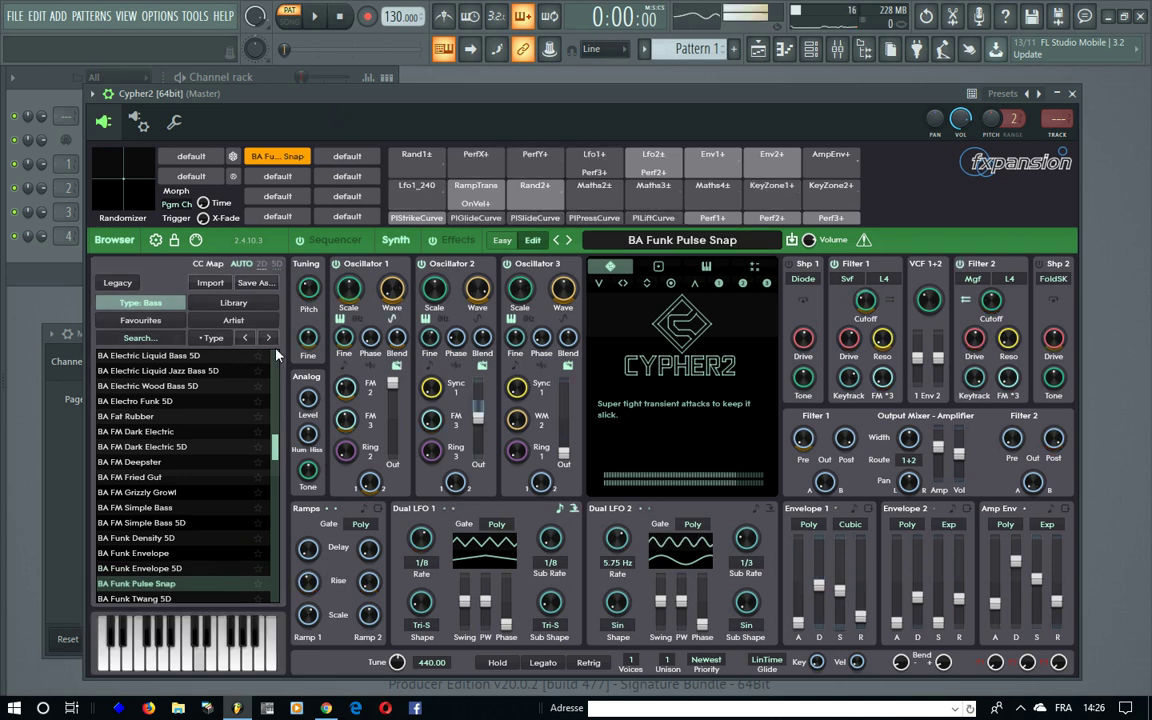
left_click(218, 638)
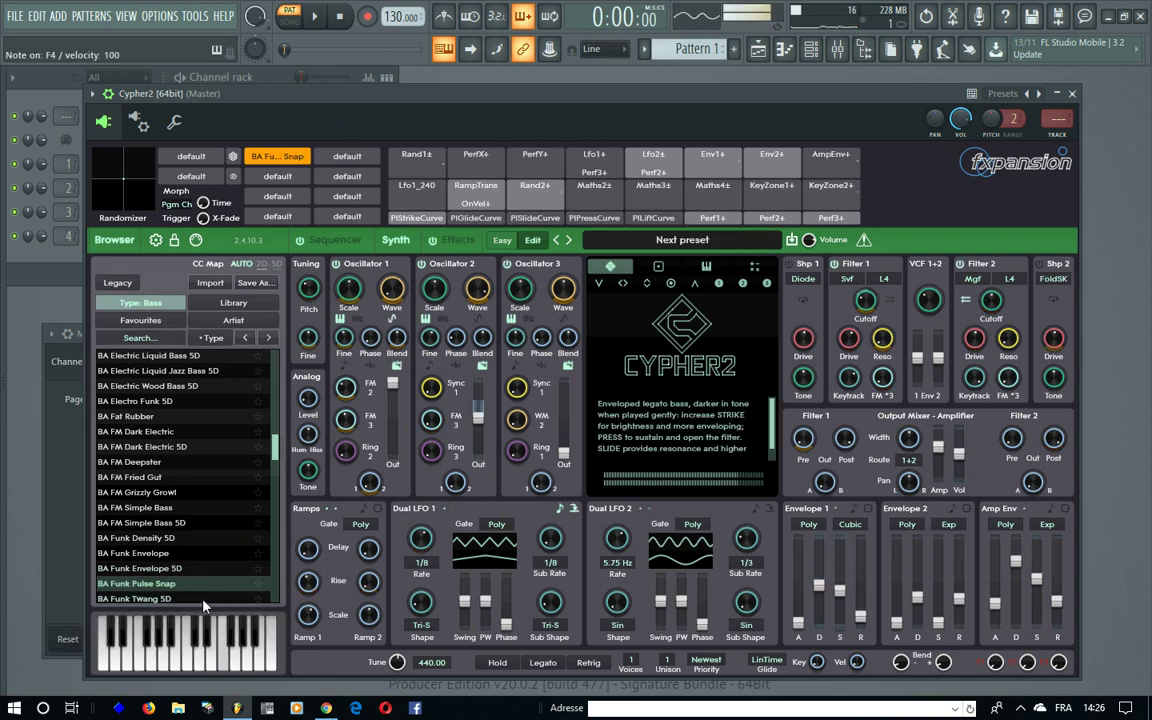
left_click(73, 502)
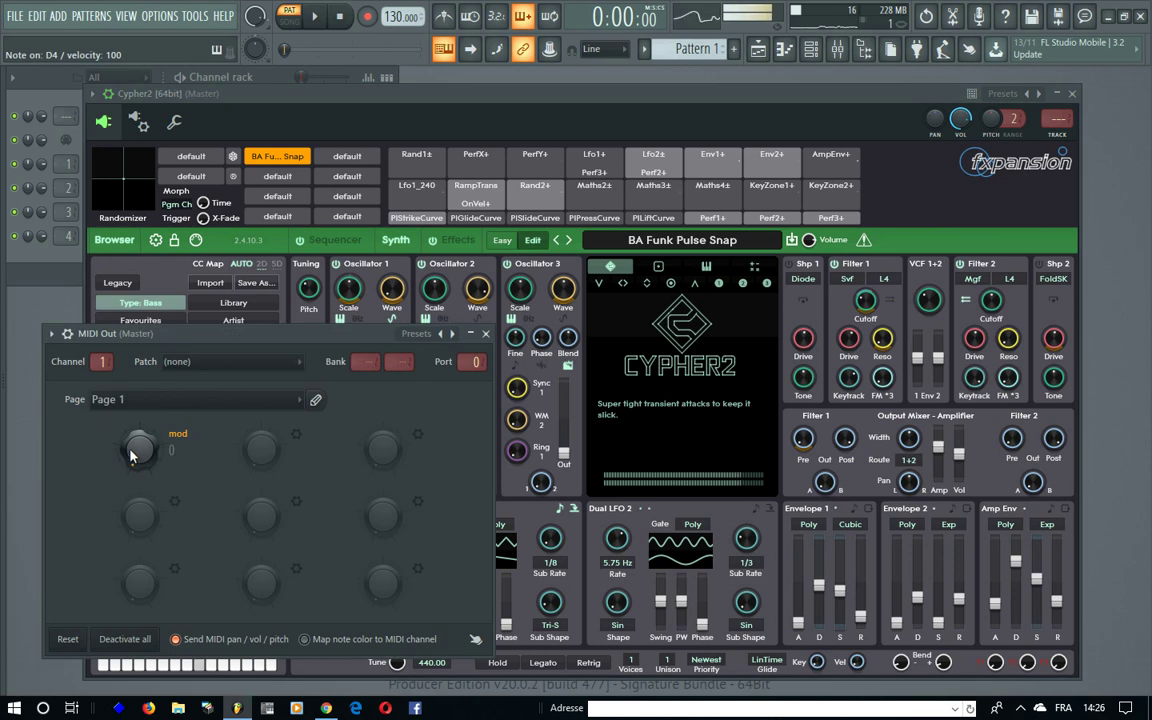
left_click_drag(135, 447, 137, 411)
left_click_drag(165, 275, 155, 335)
left_click_drag(138, 457, 139, 365)
left_click_drag(124, 432, 130, 467)
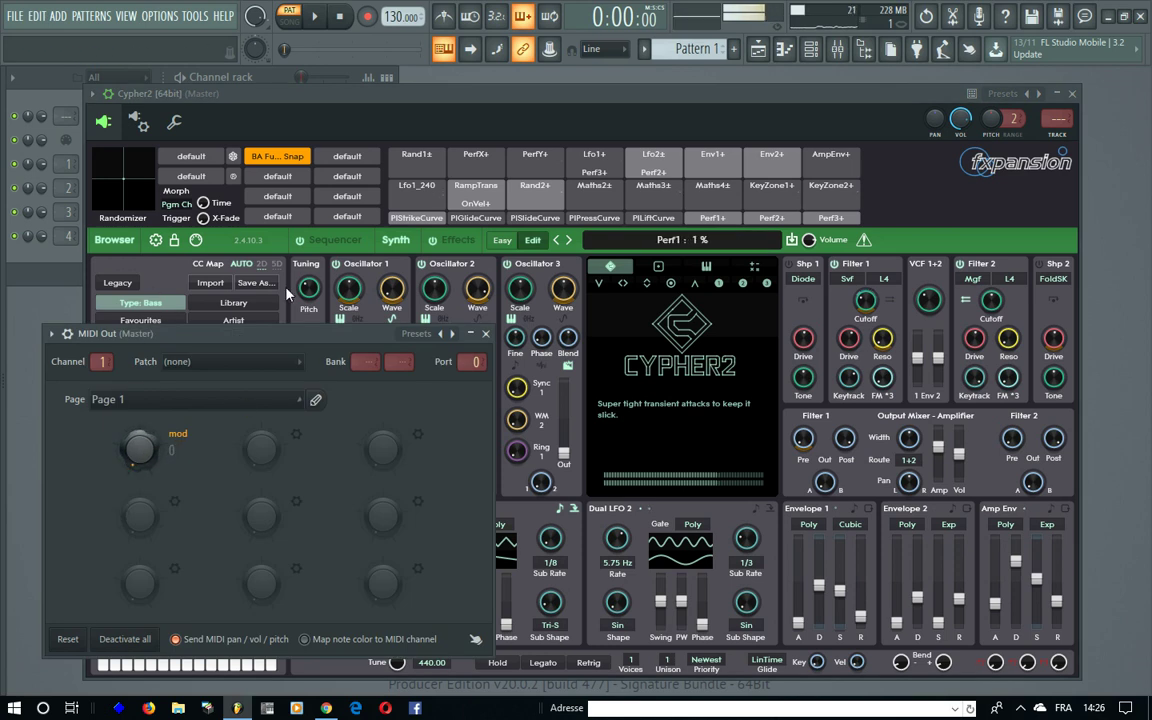
- Return to the Cypher2 window, load BA Funk Twang 5D to play a note, and load the BA Funky Wood Vox preset
left_click(299, 92)
scroll(175, 569, "down", 2)
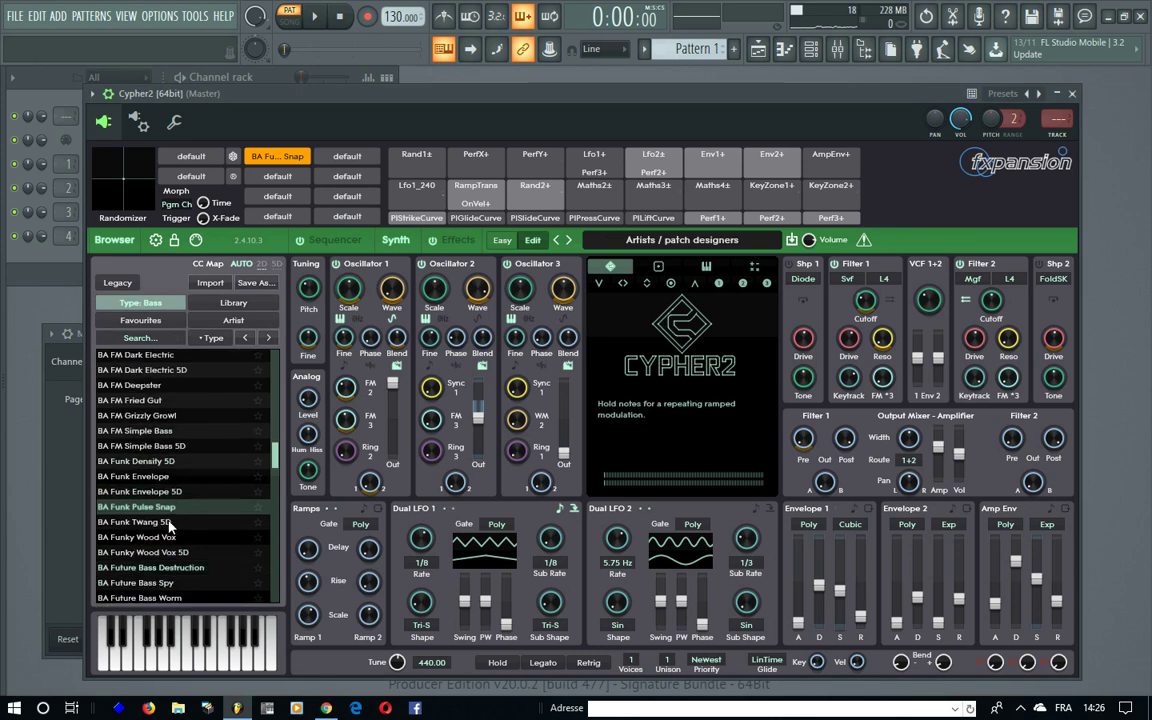
left_click(150, 522)
left_click(138, 648)
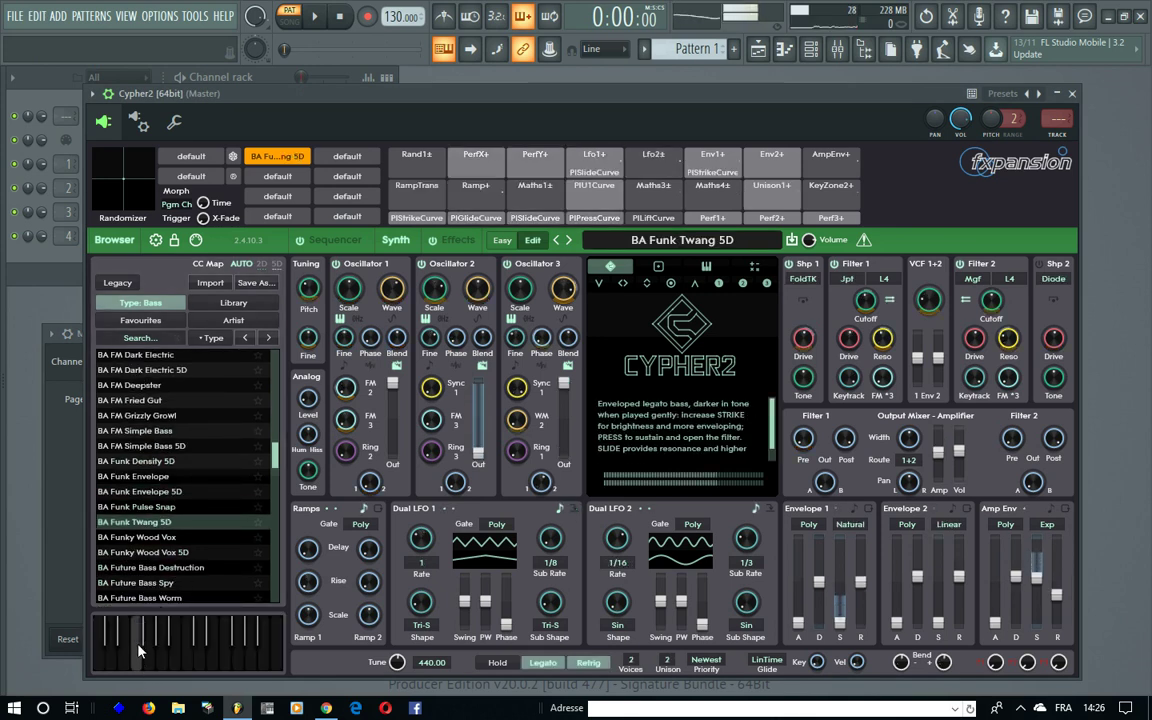
left_click(137, 537)
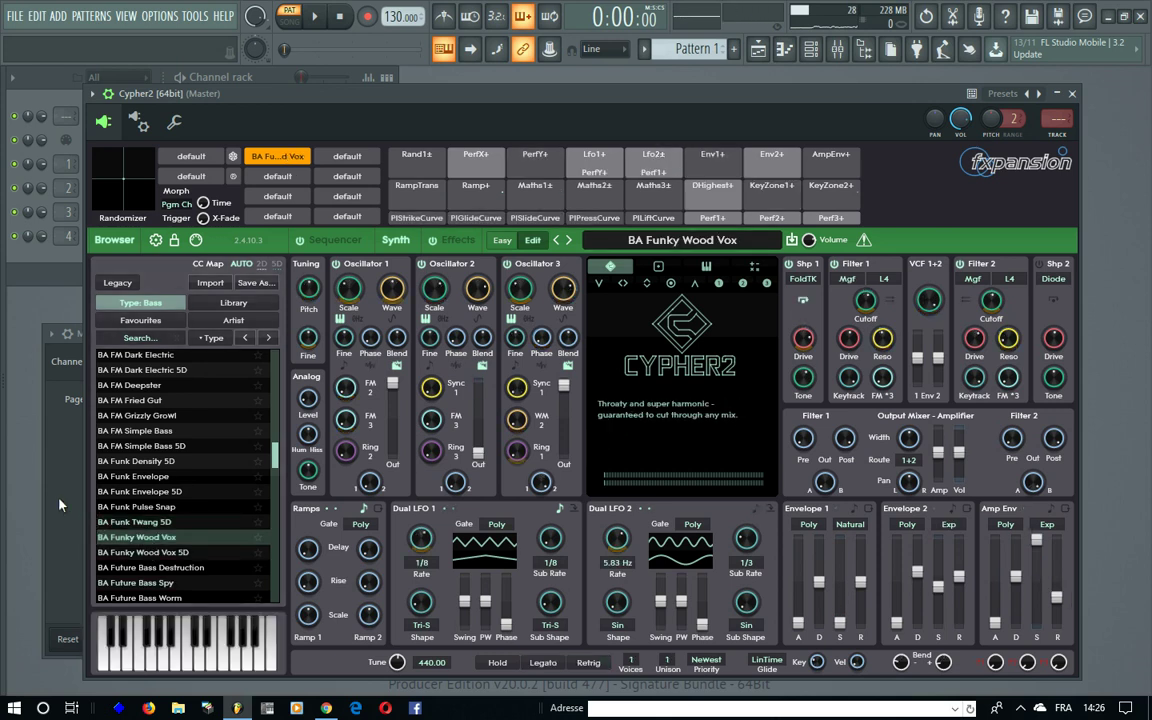
- Play notes with BA Funky Wood Vox while sweeping the MIDI Out mod control, ending at 0, and return to Cypher2
left_click(63, 508)
left_click_drag(147, 468, 152, 345)
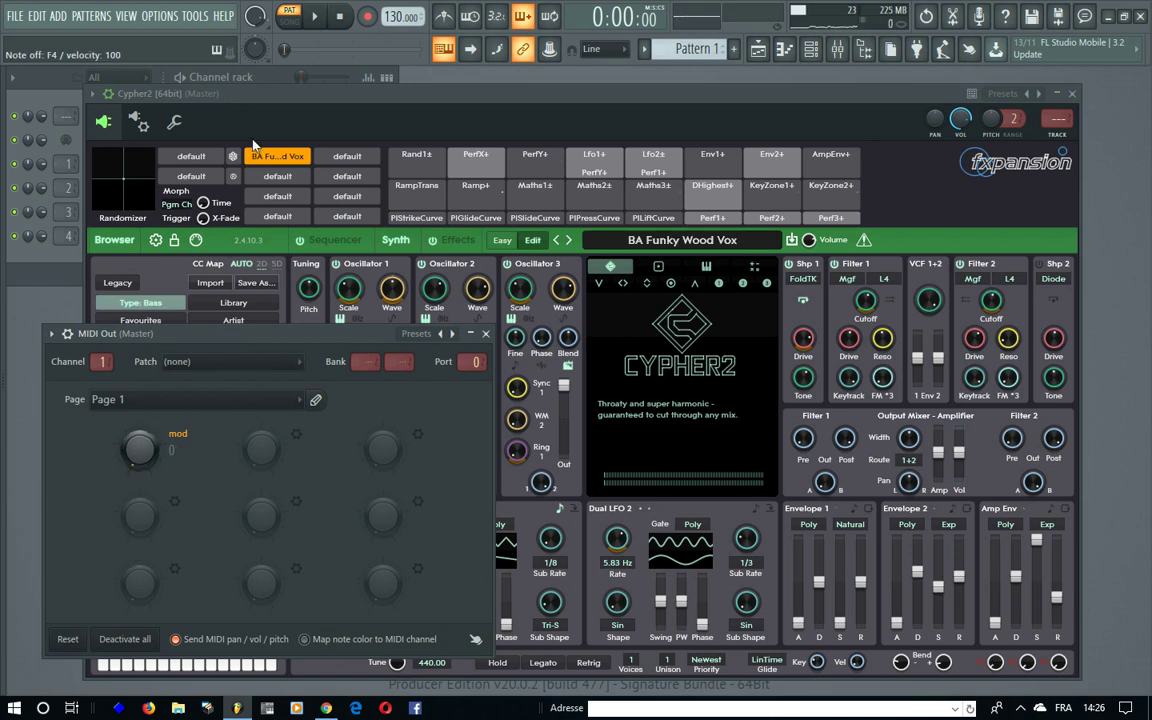
left_click(224, 90)
- Load BA Funky Wood Vox 5D and BA Future Bass Destruction, playing notes with each preset
left_click(170, 552)
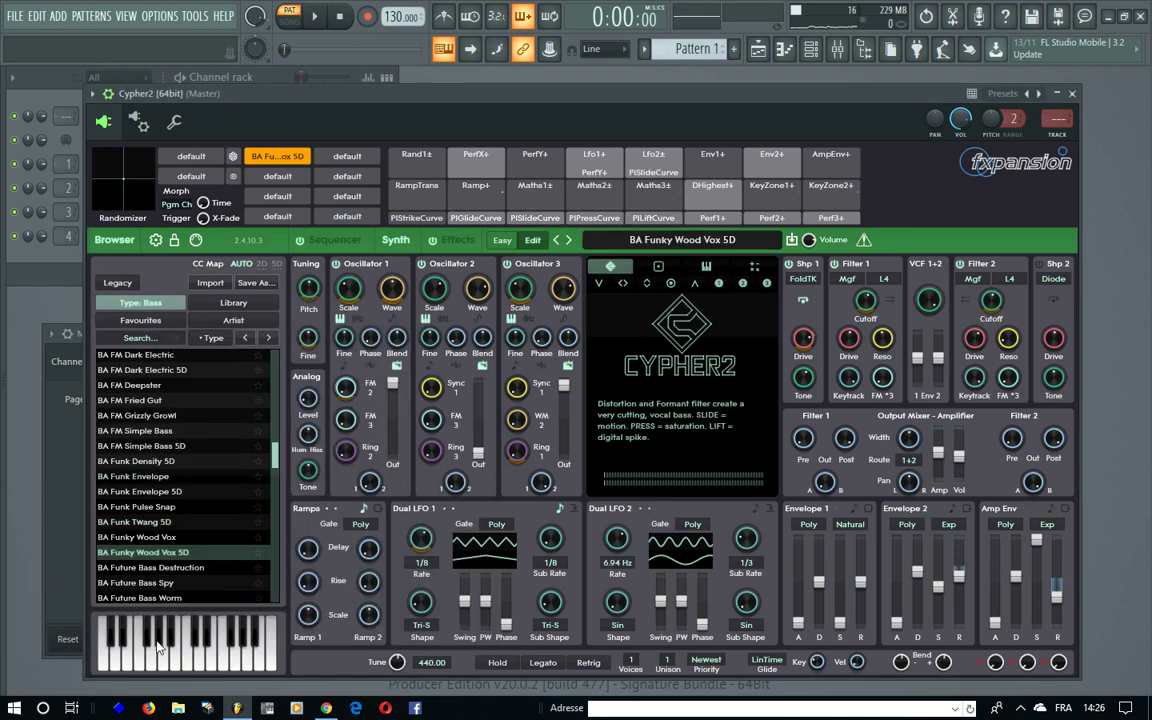
left_click(139, 668)
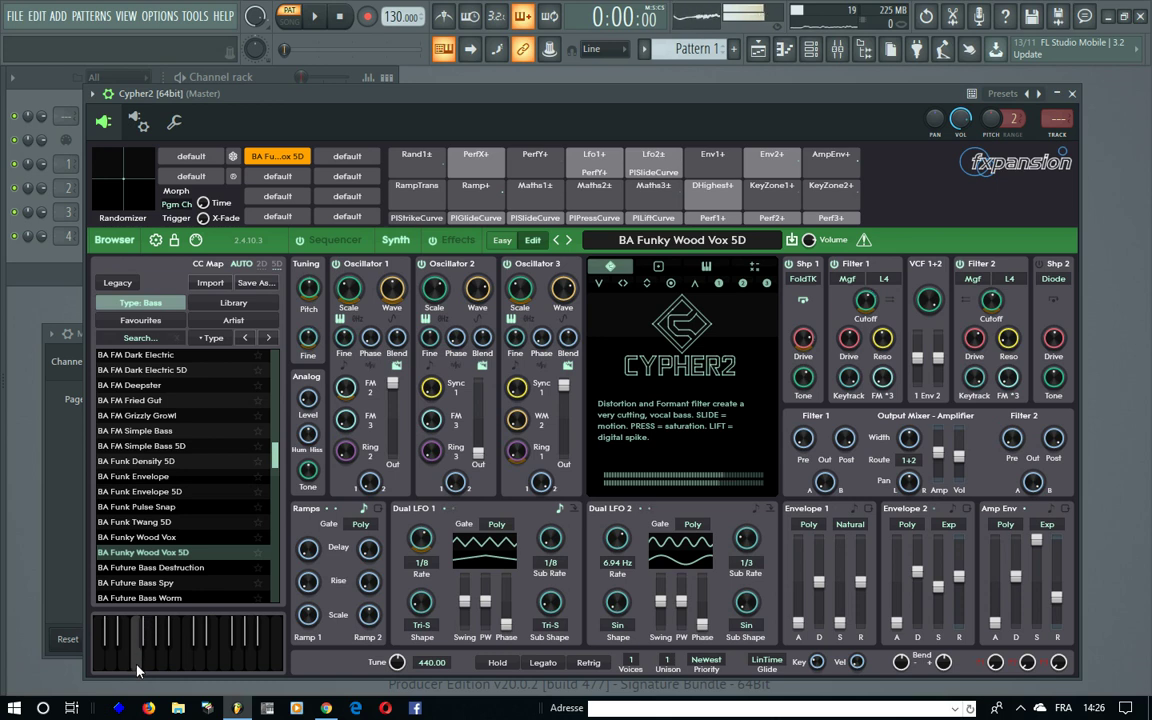
left_click(150, 567)
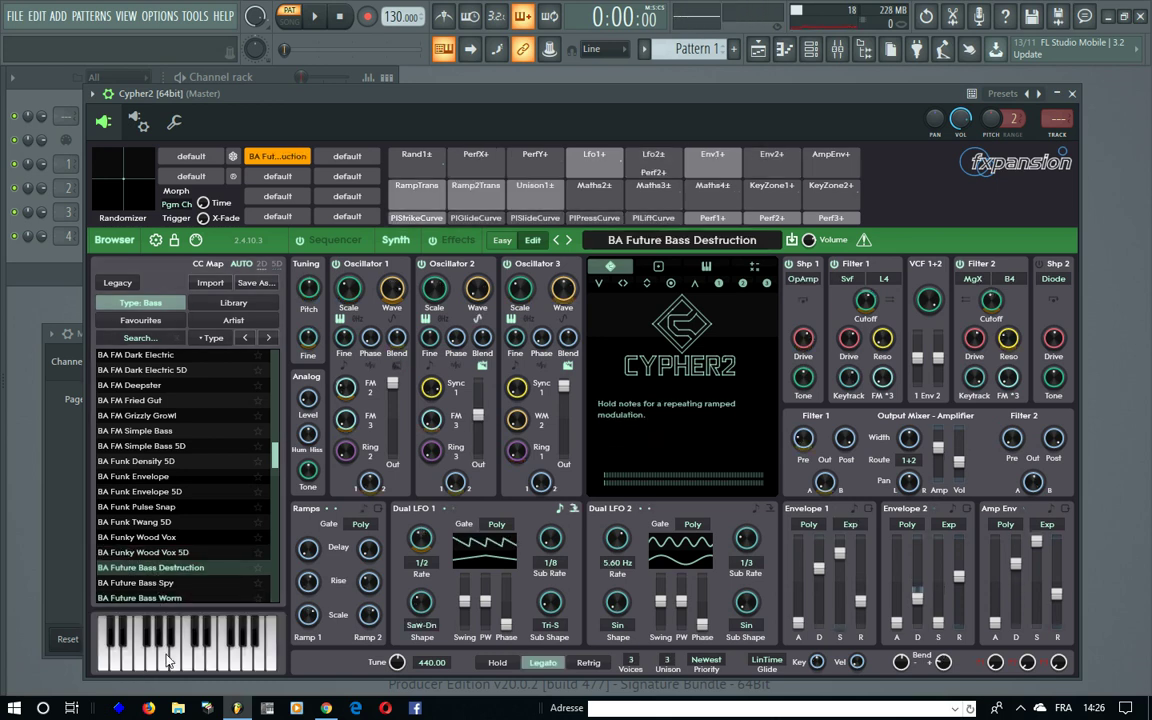
left_click(284, 95)
key("x")
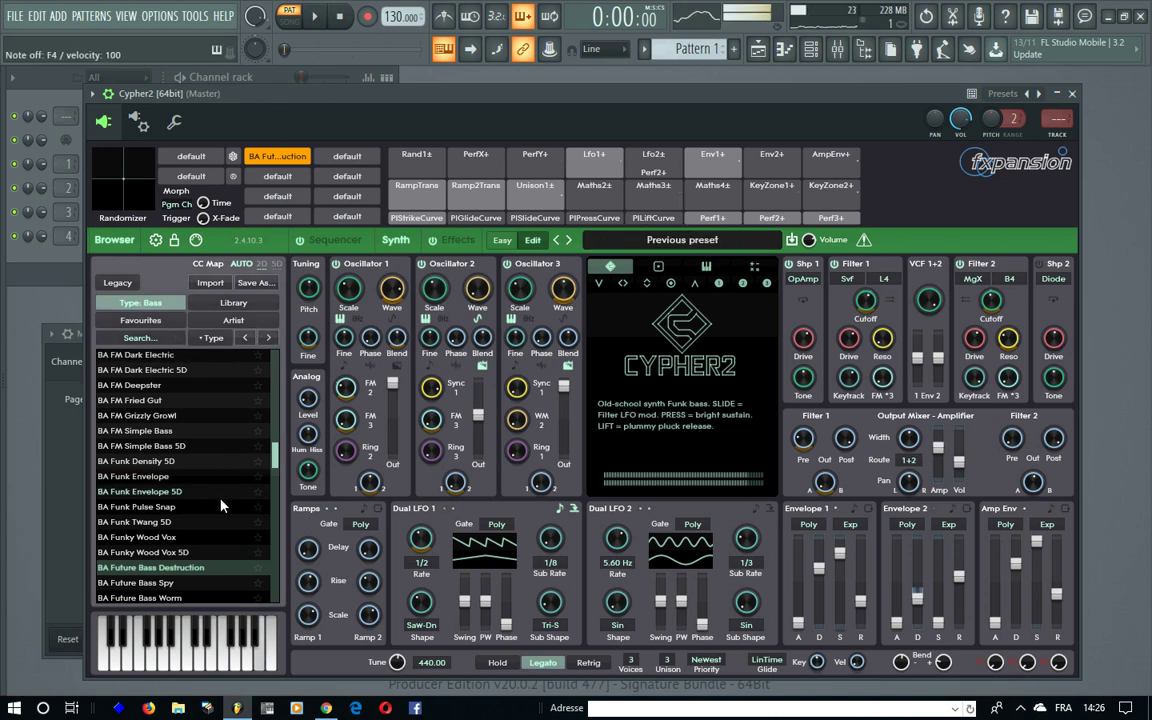
- Load BA Future Bass Spy and play notes while sweeping the MIDI Out mod control, returning to the Cypher2 window
left_click(170, 582)
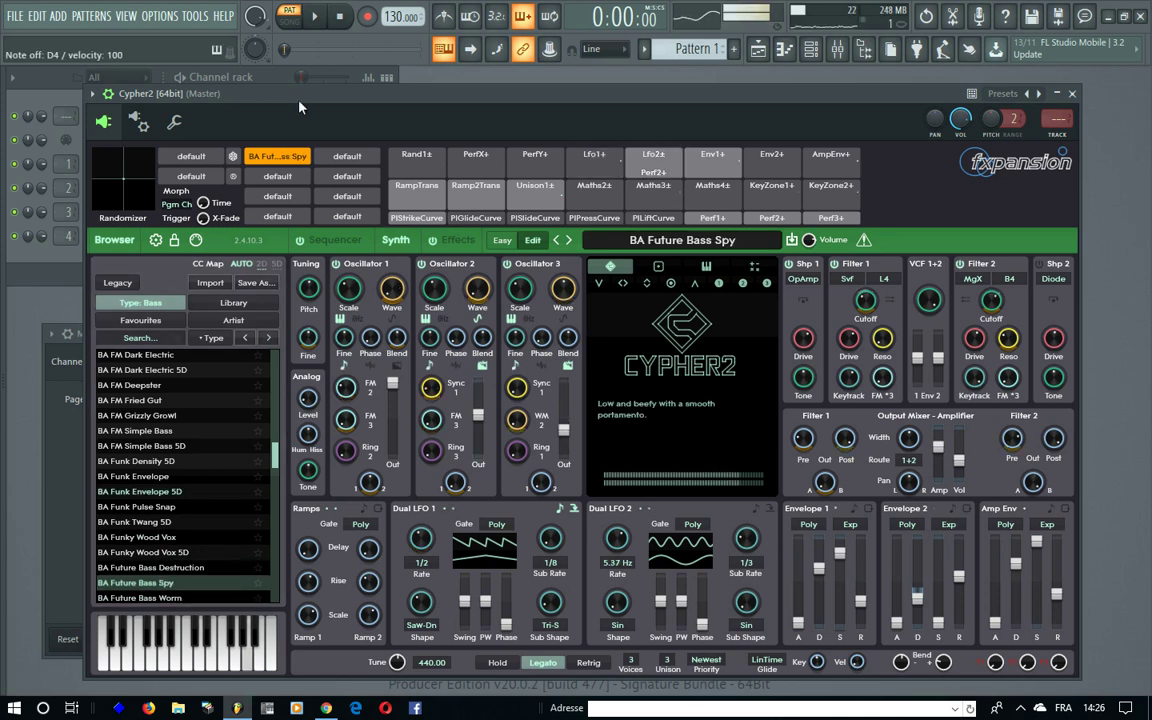
left_click(68, 578)
left_click_drag(147, 456, 155, 243)
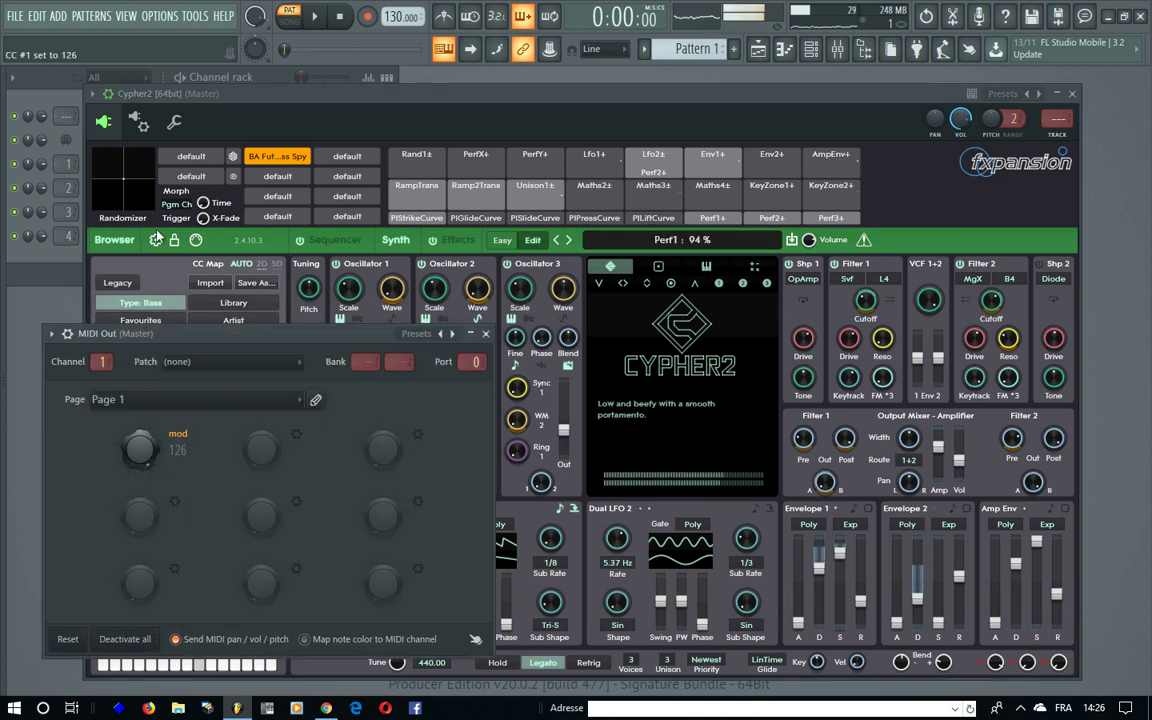
left_click(253, 95)
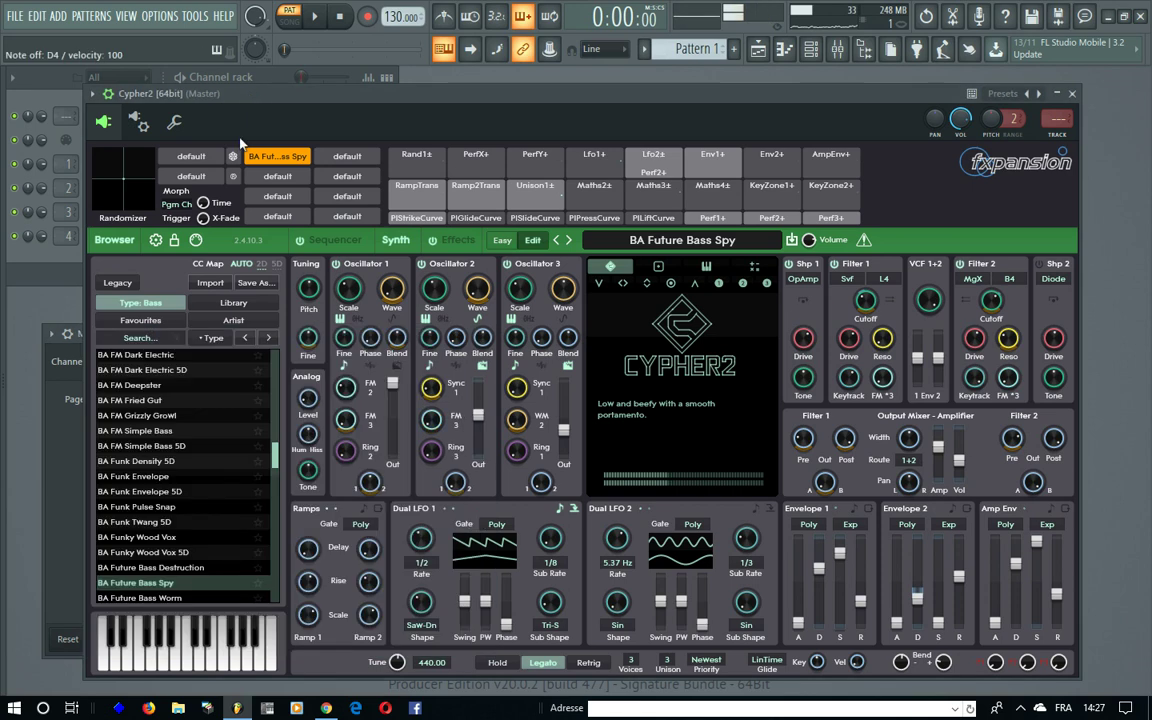
- Audition the BA Future Bass Worm preset with a MIDI Out mod sweep and return to the Cypher2 window
scroll(150, 519, "down", 3)
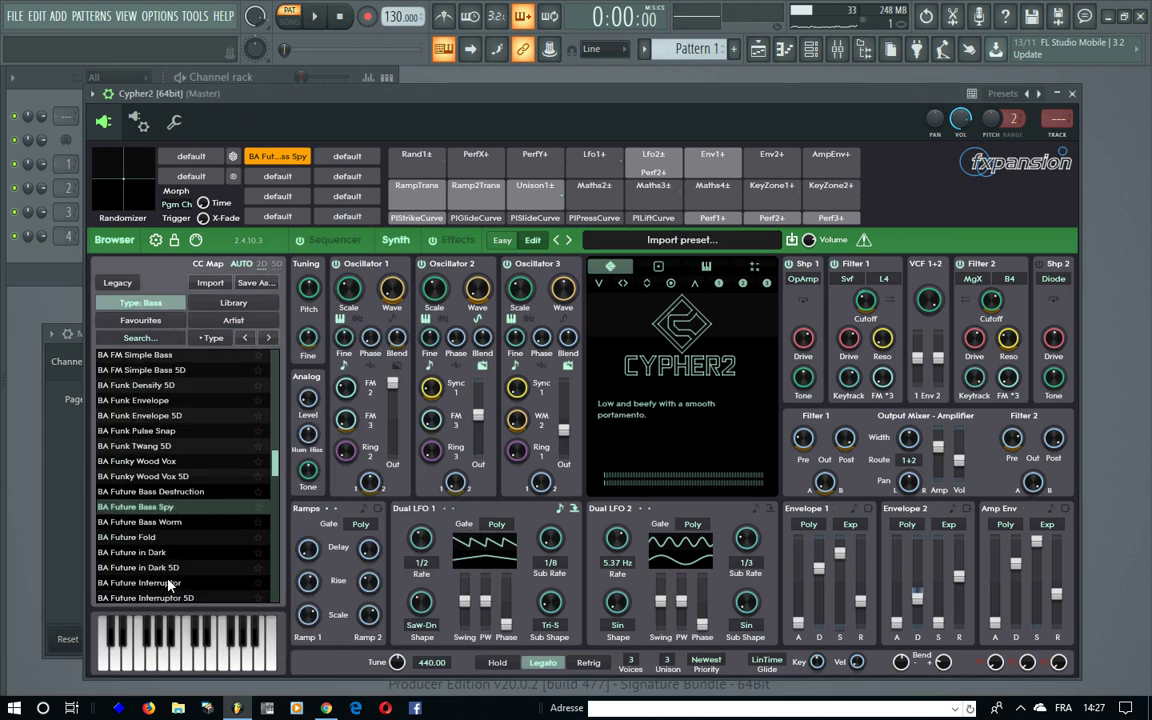
left_click(164, 522)
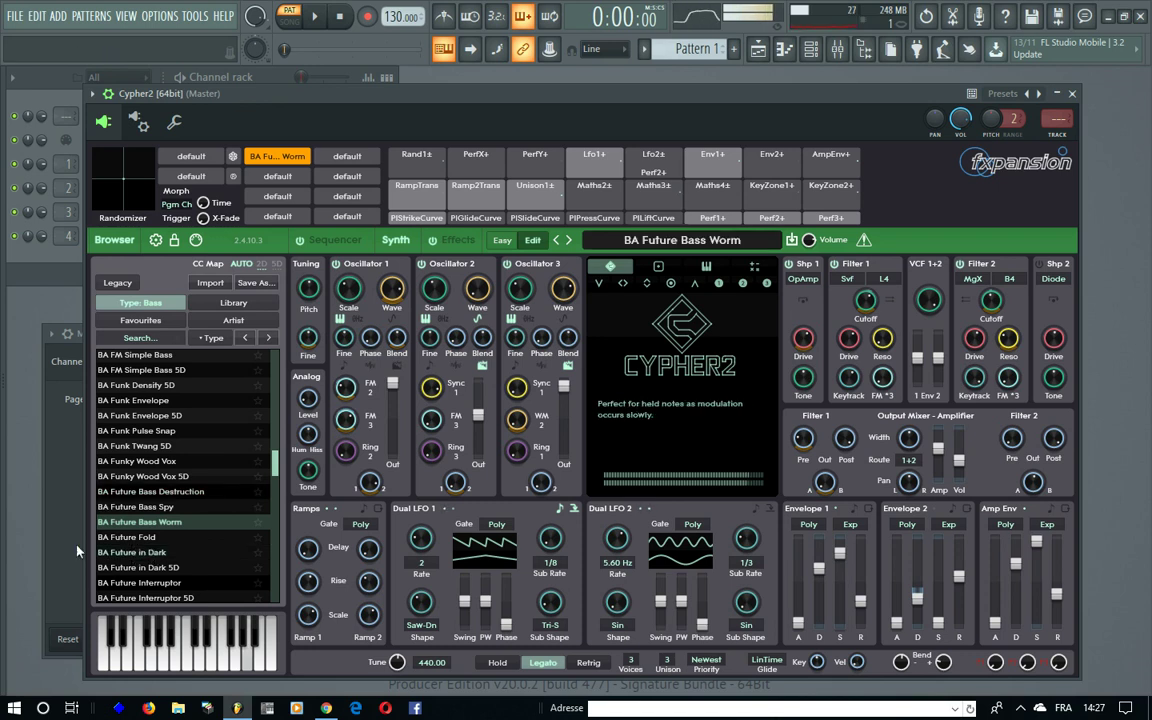
left_click(67, 489)
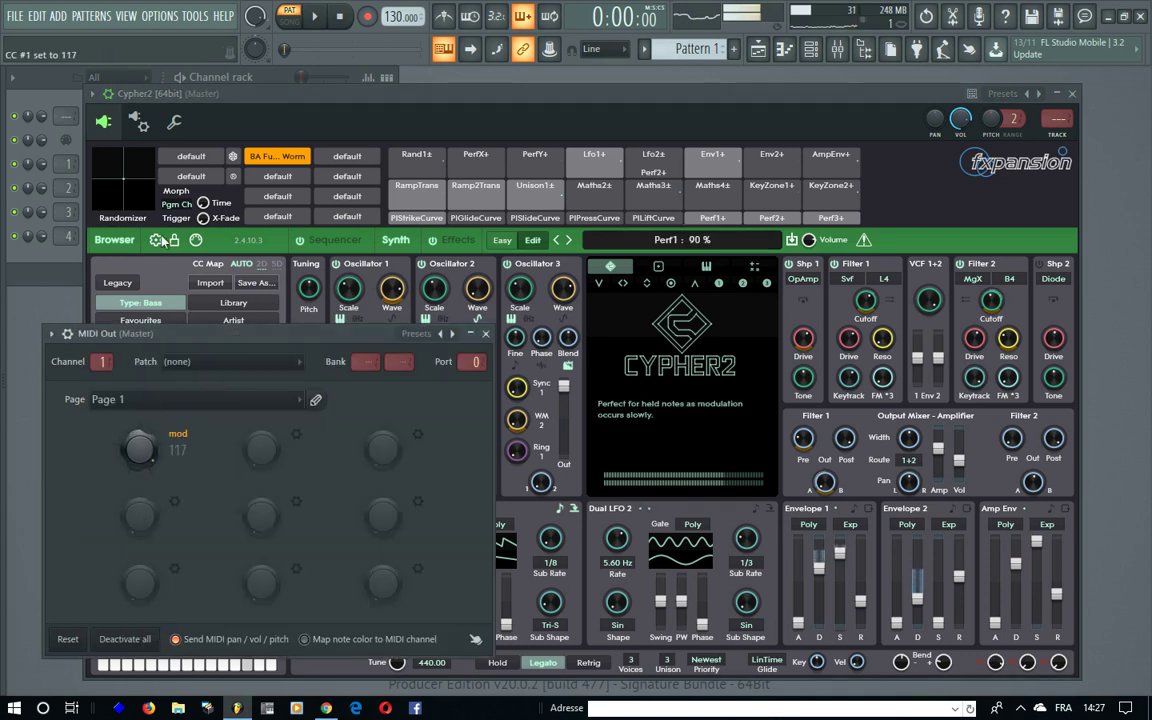
left_click(214, 88)
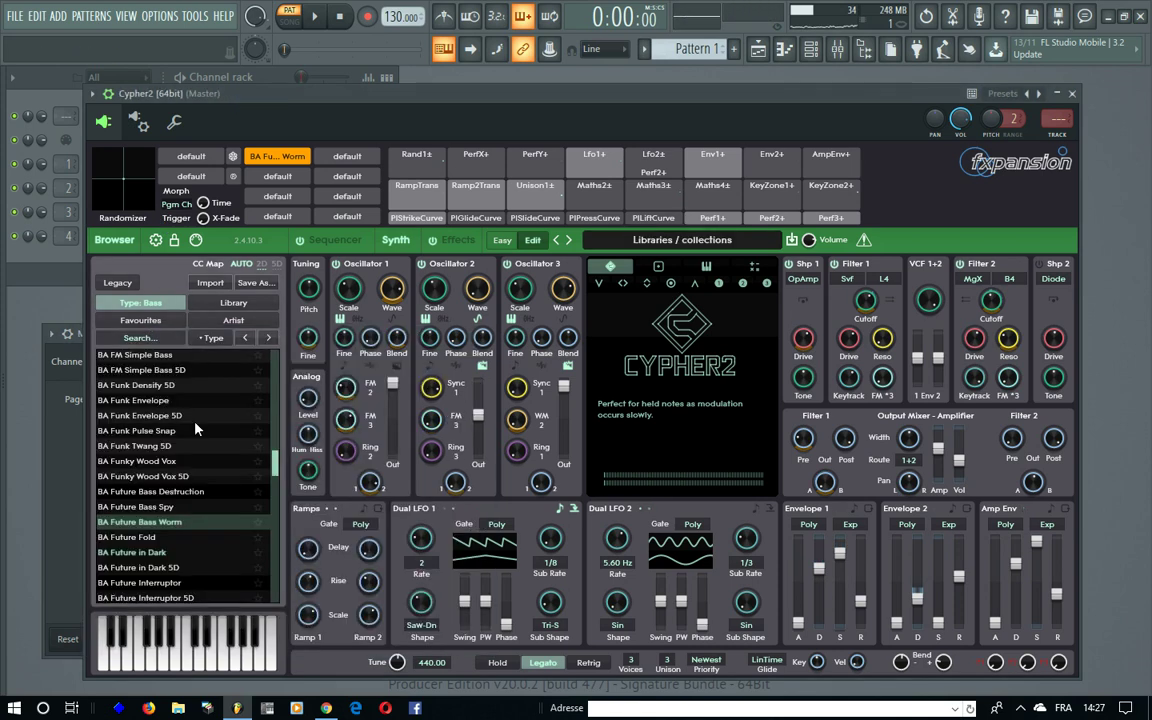
- Load BA Future Fold, play a note while sweeping the MIDI Out mod control down to 0, and return to Cypher2
left_click(126, 537)
left_click(78, 479)
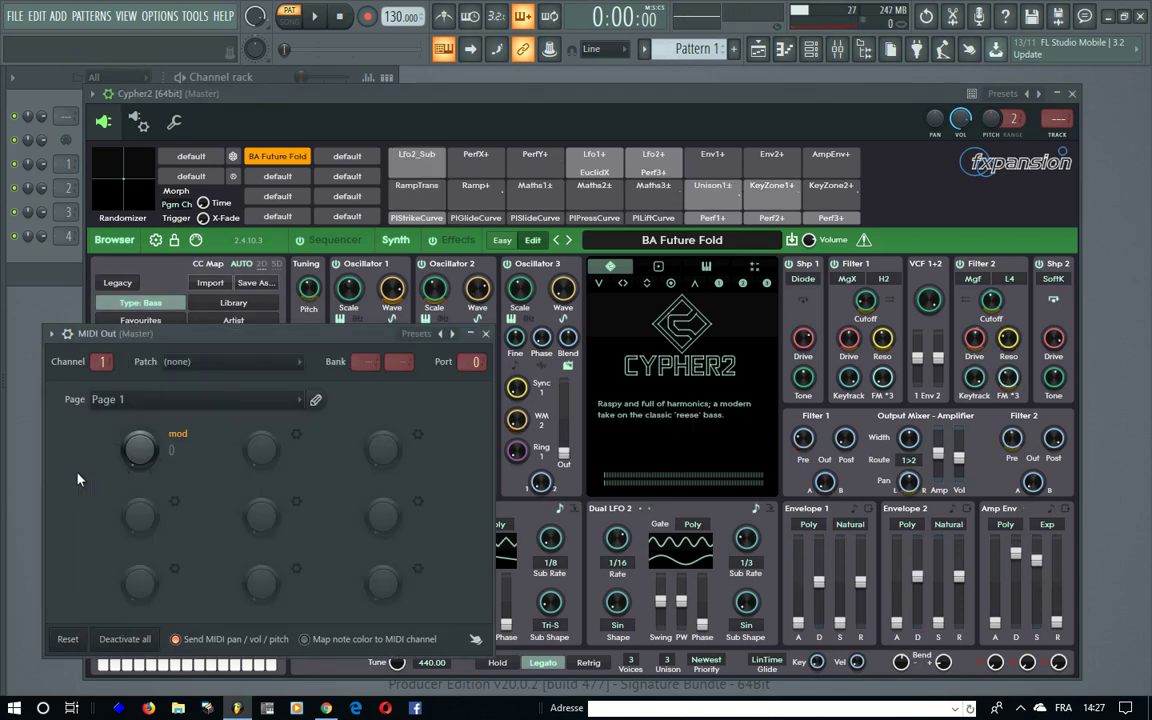
left_click_drag(150, 322, 158, 273)
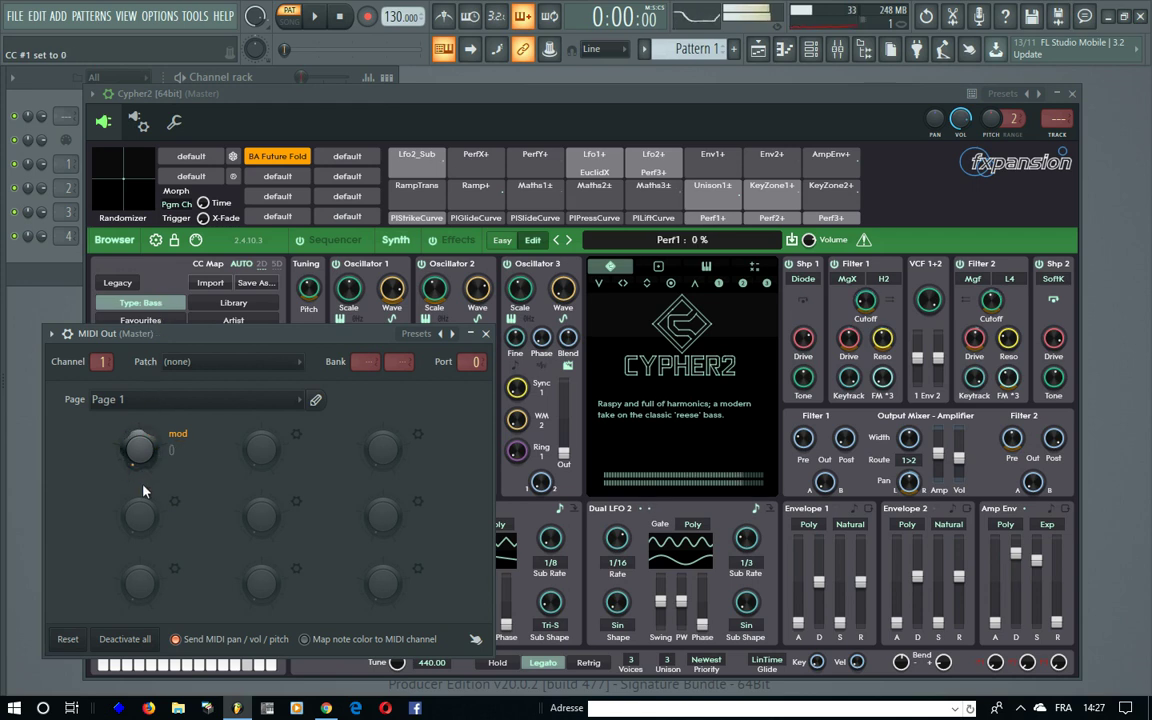
left_click(243, 96)
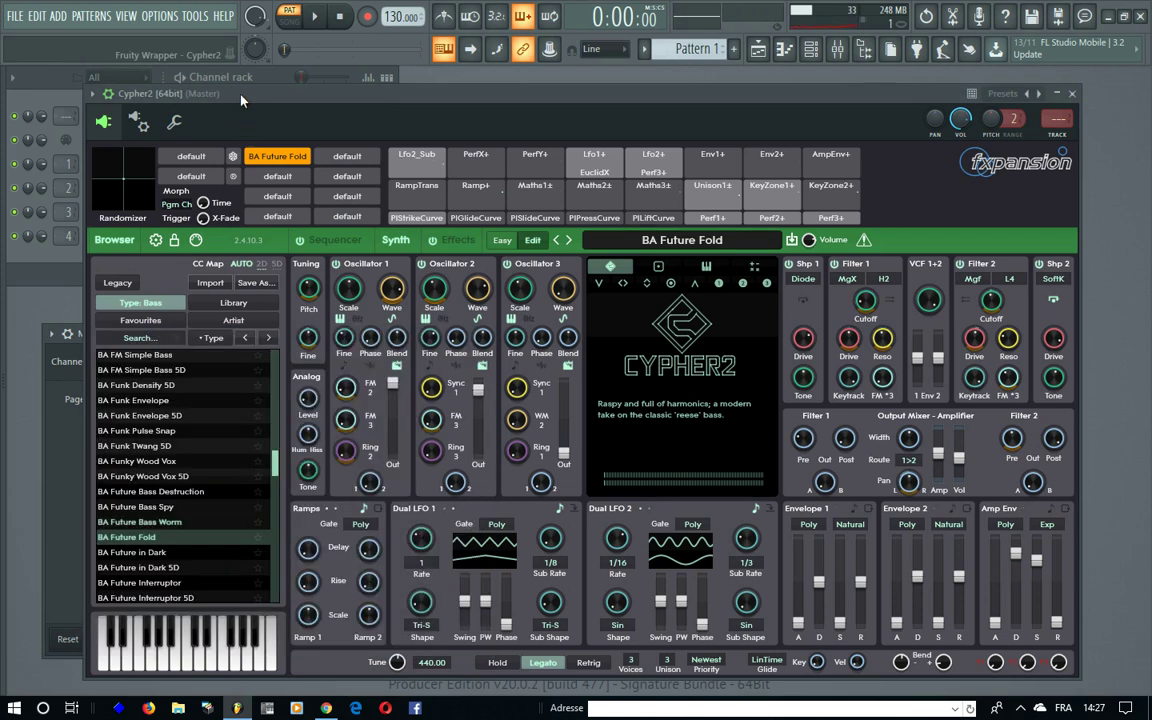
- Audition BA Future in Dark with a MIDI Out mod sweep, and its 5D version on the synth's on-screen keyboard
left_click(167, 556)
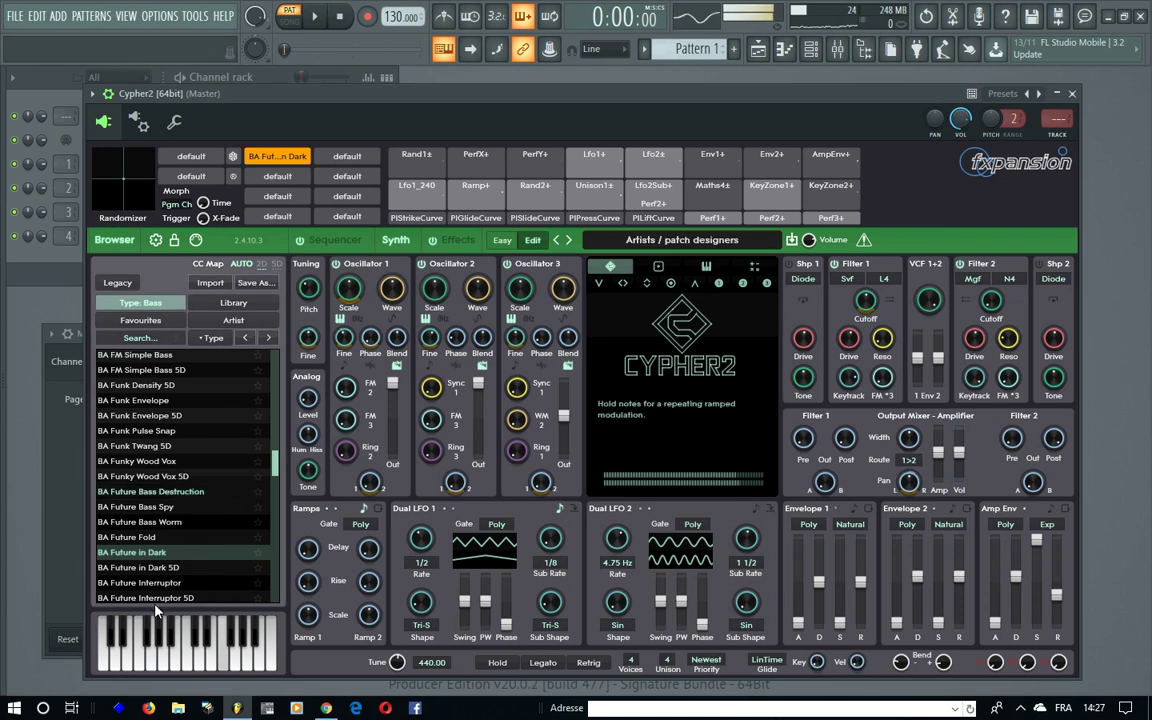
left_click(62, 430)
left_click_drag(173, 467, 140, 402)
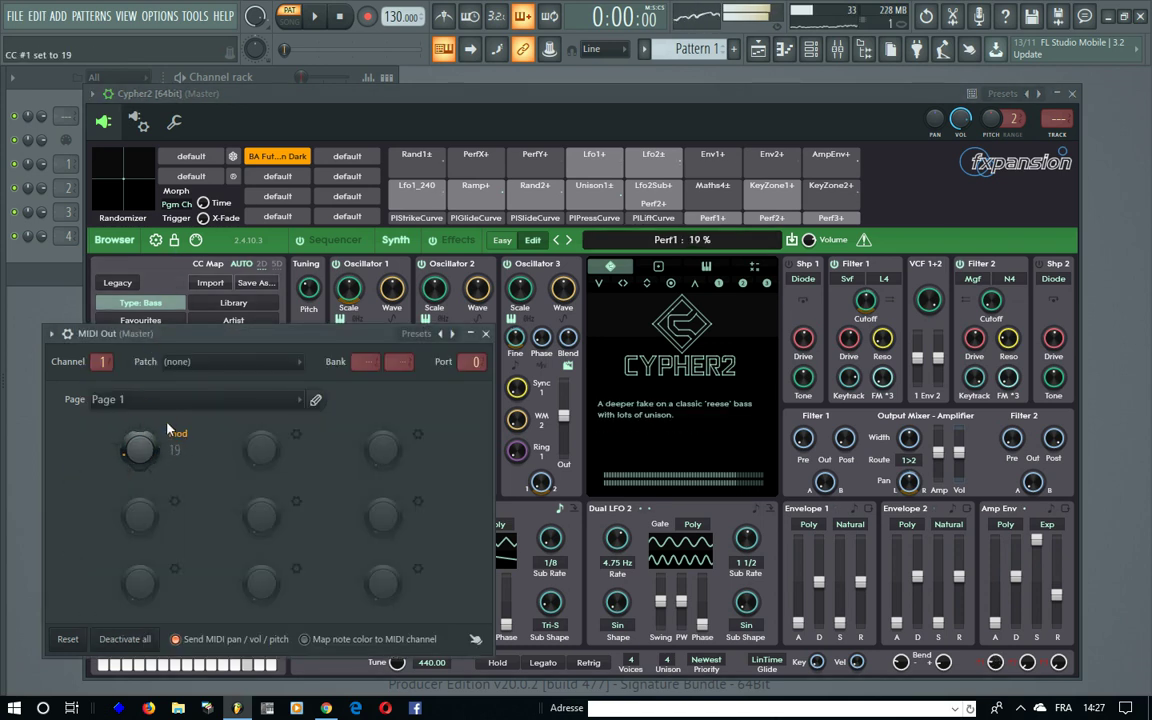
left_click(228, 120)
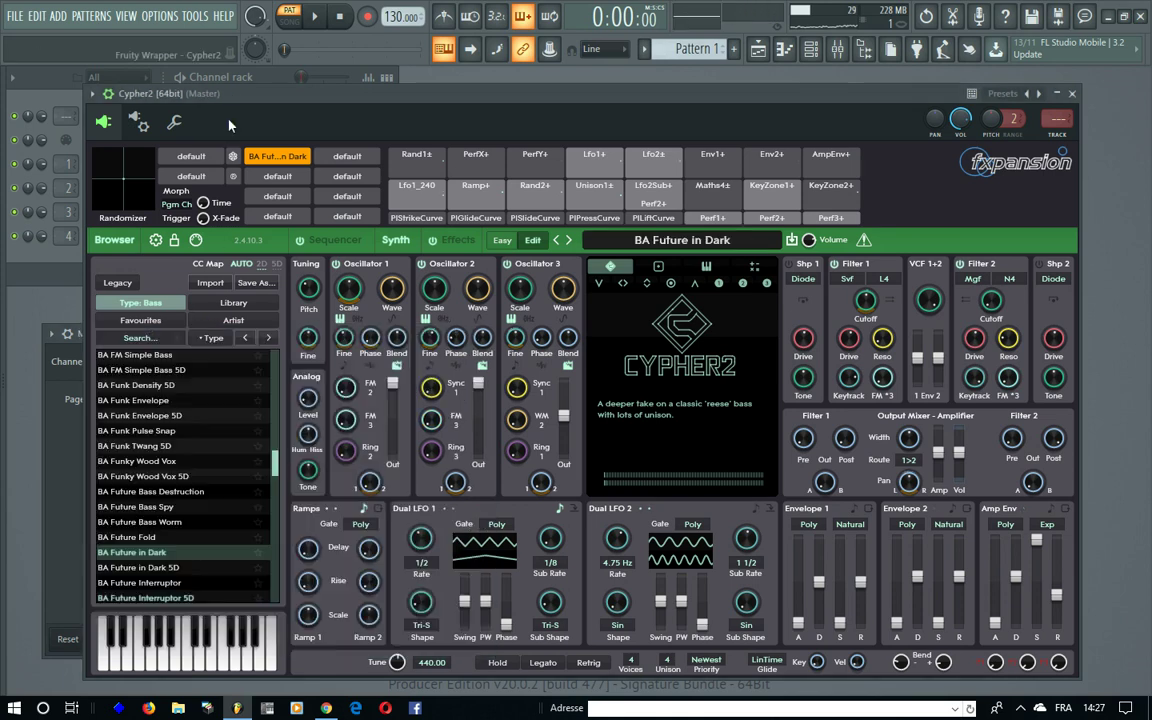
left_click(158, 568)
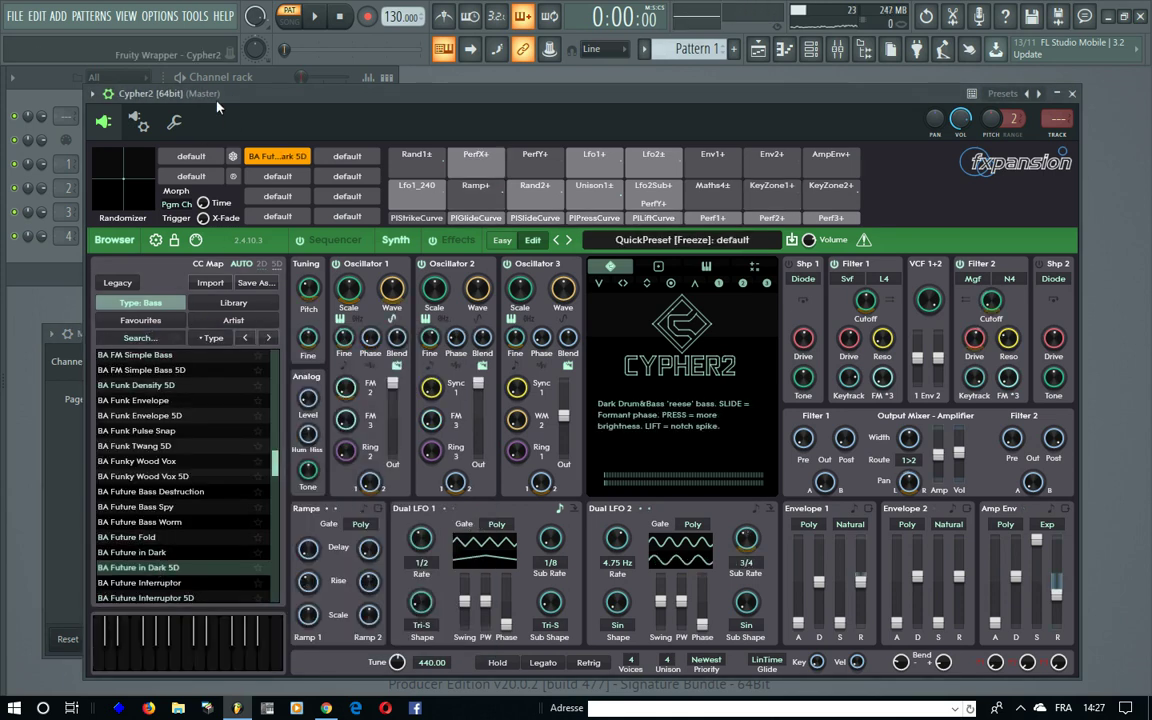
left_click(190, 665)
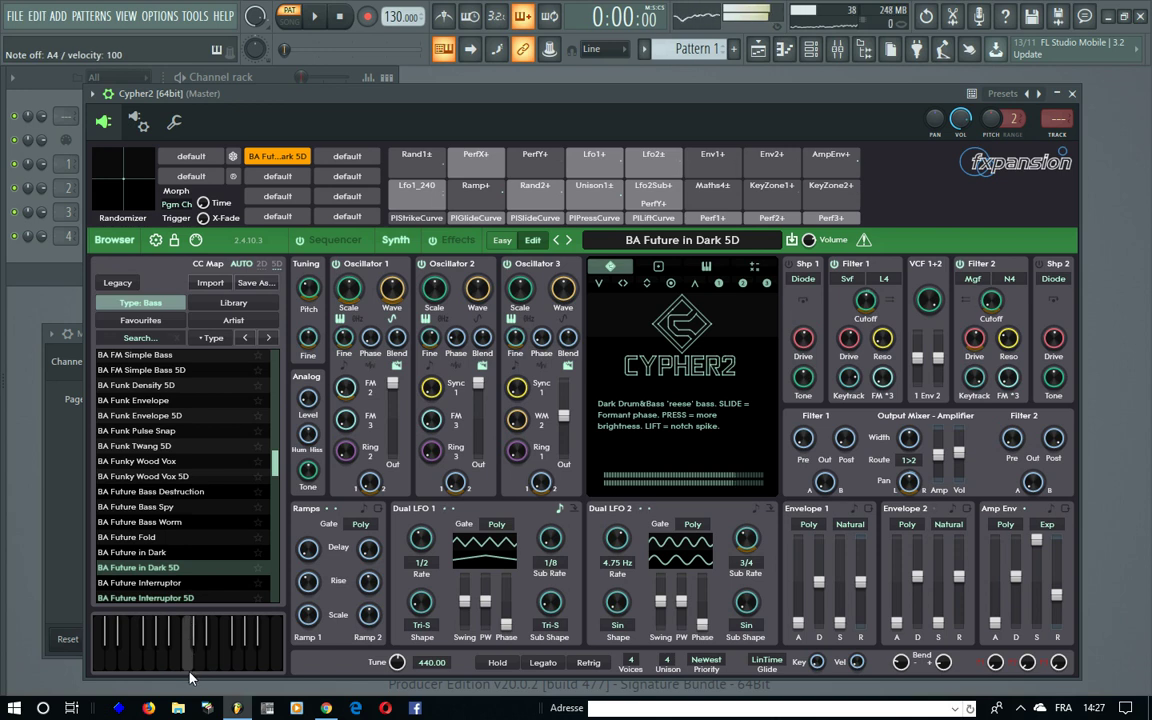
- Load BA Future Interruptor and play notes while varying the MIDI Out mod control, ending at 0, before returning to Cypher2
left_click(175, 583)
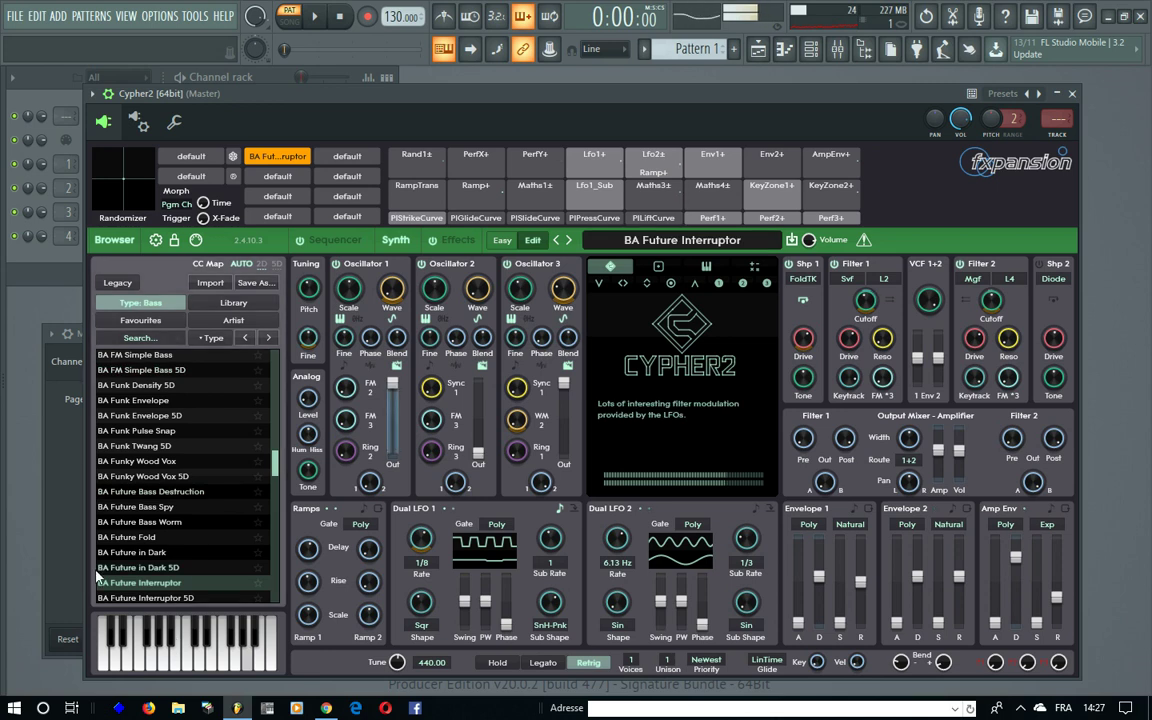
left_click(59, 458)
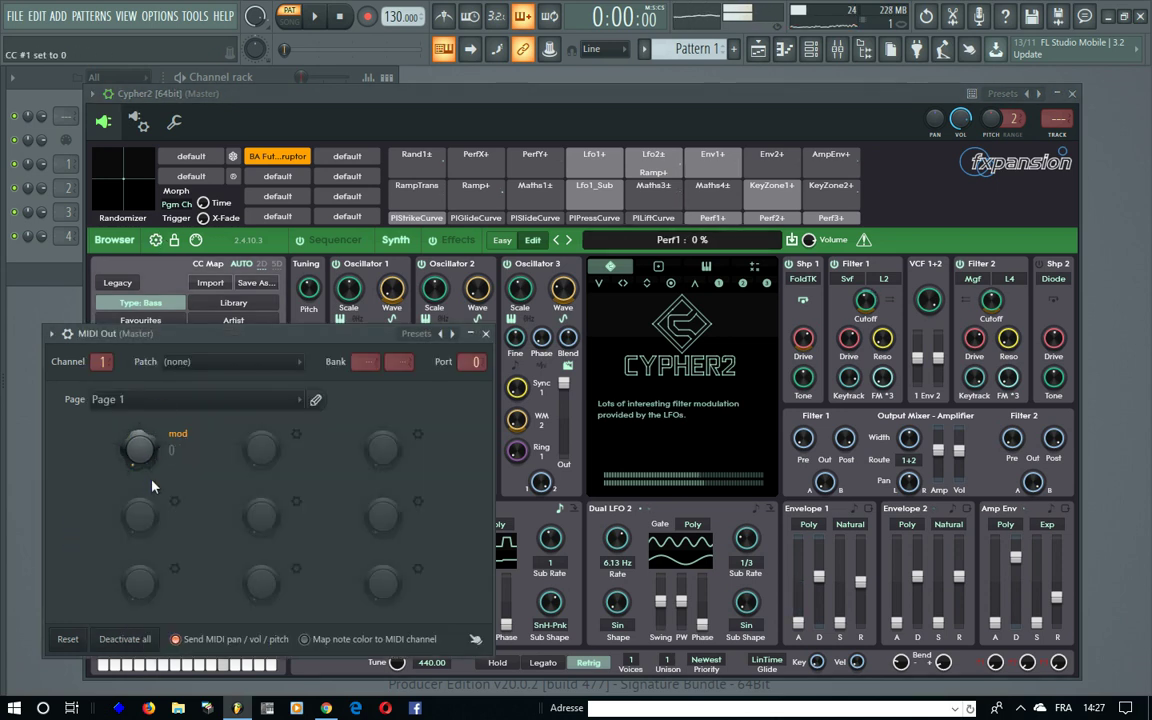
left_click(266, 91)
- Load the BA Future Rubber Teeth 5D preset and play notes and slides on the synth's on-screen keyboard
scroll(125, 500, "down", 4)
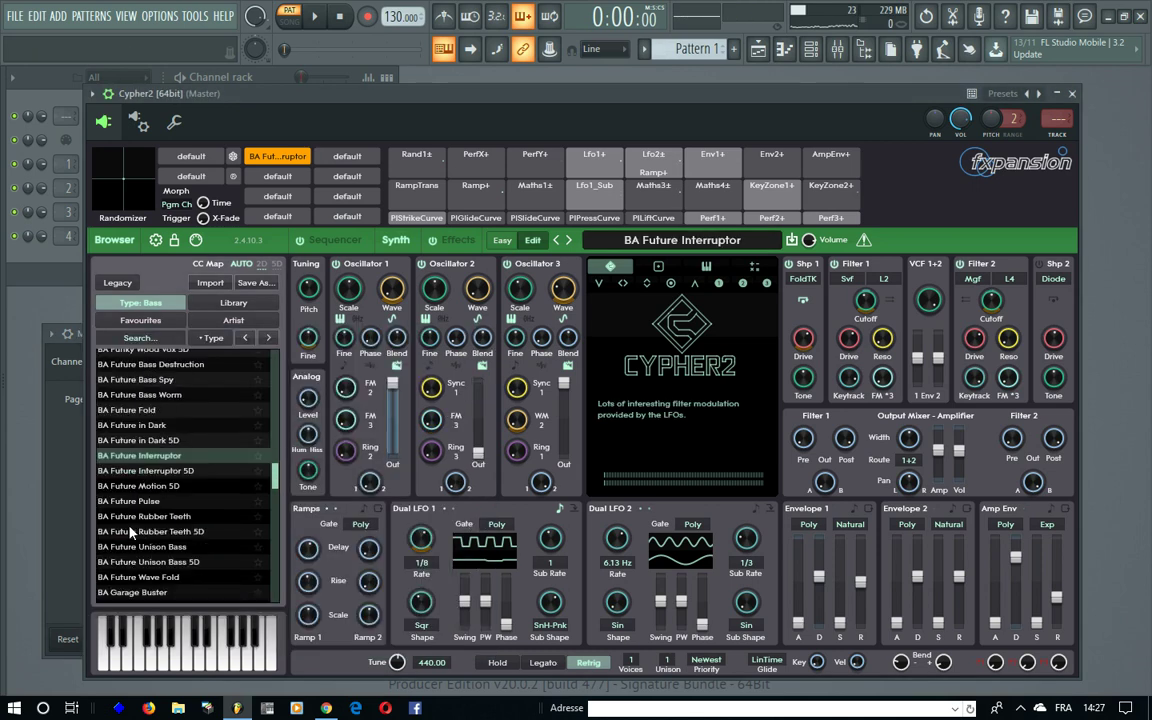
left_click(180, 457)
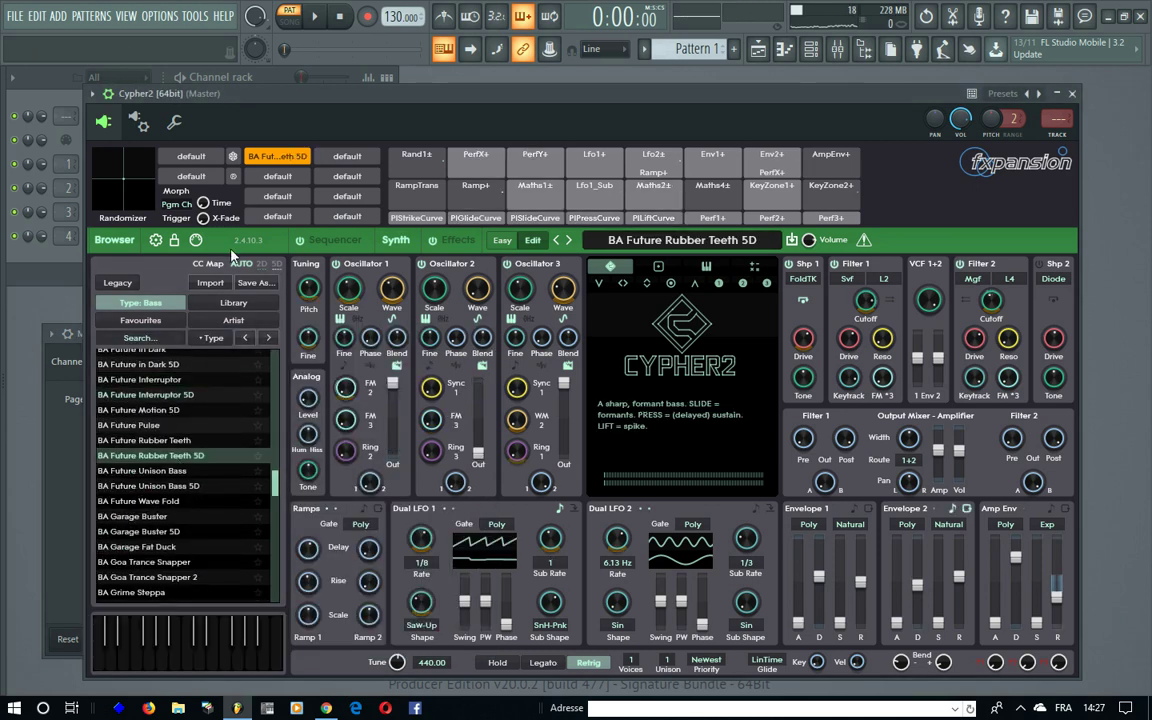
left_click(177, 627)
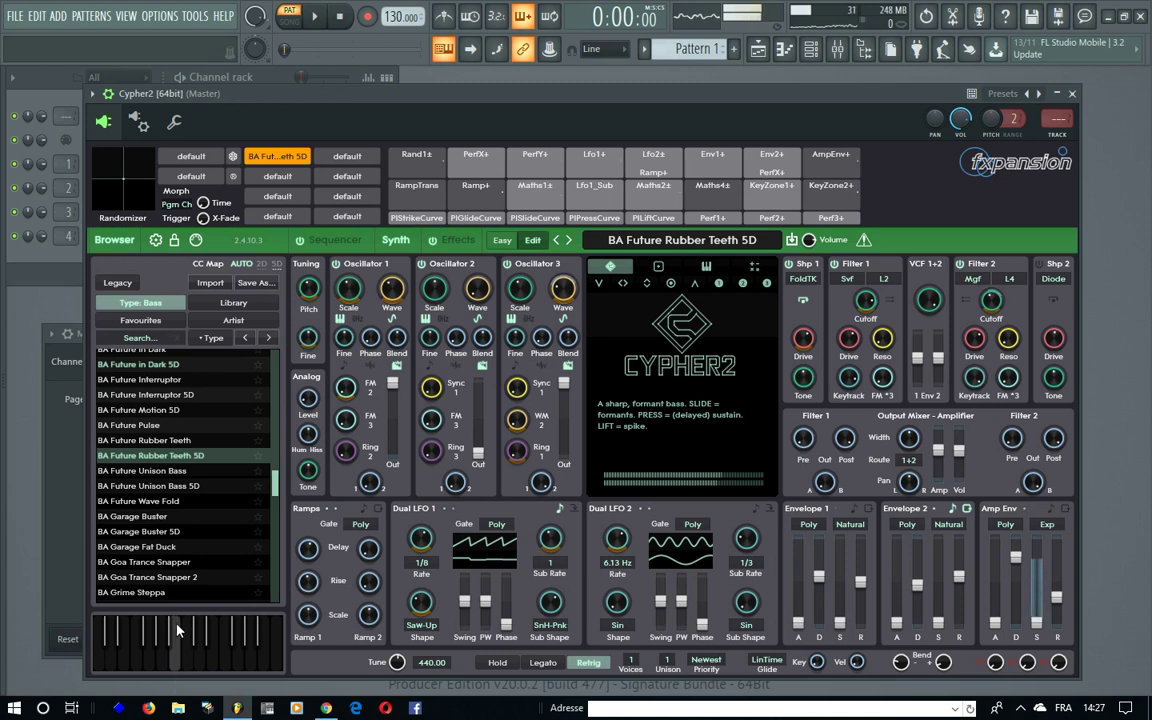
left_click(177, 658)
mouse_move(258, 633)
left_mouse_down()
mouse_move(261, 664)
mouse_move(265, 633)
mouse_move(241, 620)
left_mouse_up()
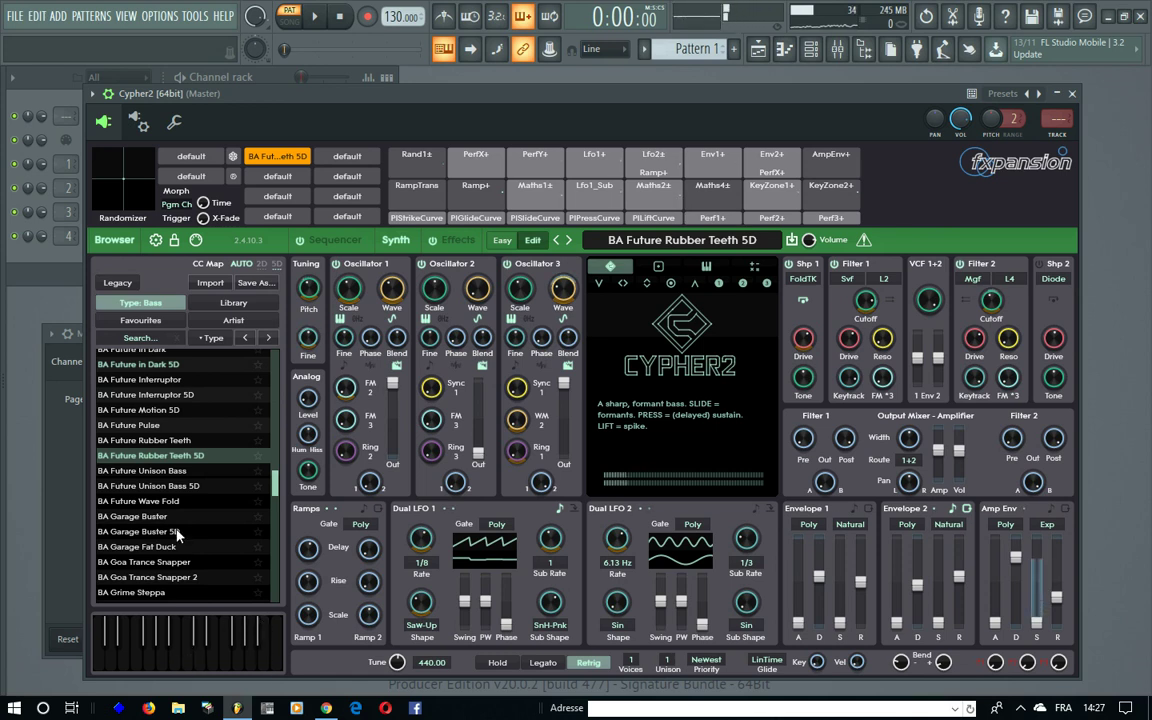
mouse_move(178, 535)
- Filter the preset browser to the Keys type and go to the start of the list
left_click(145, 302)
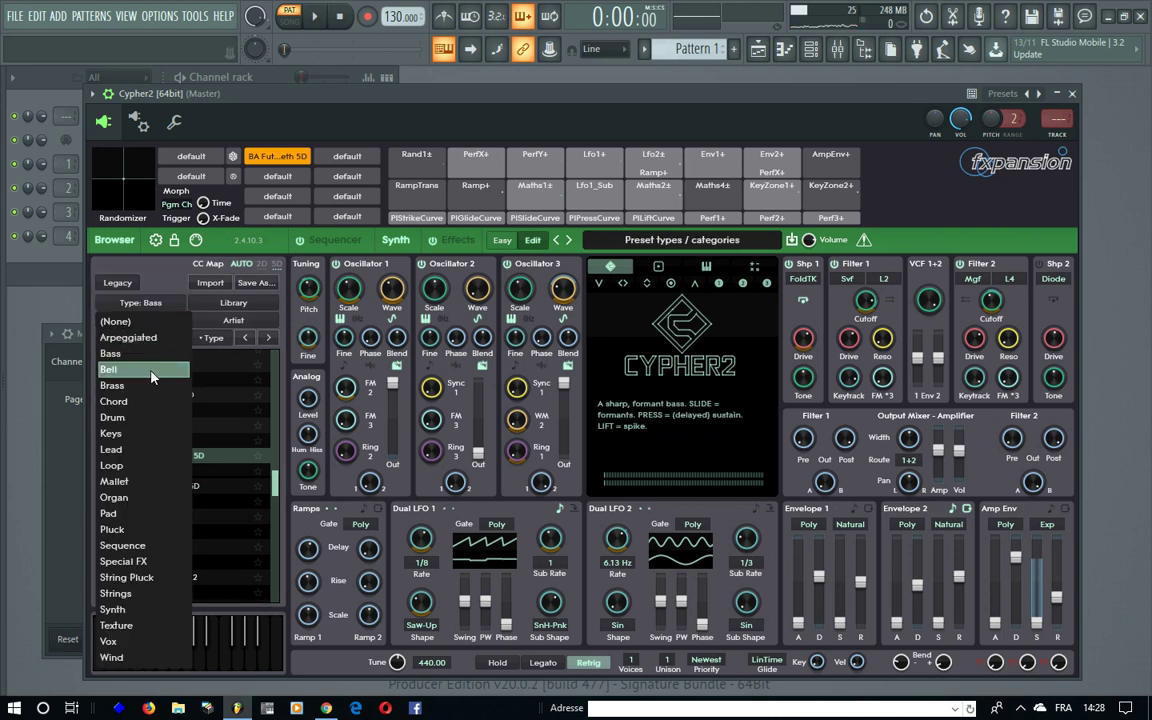
left_click(120, 433)
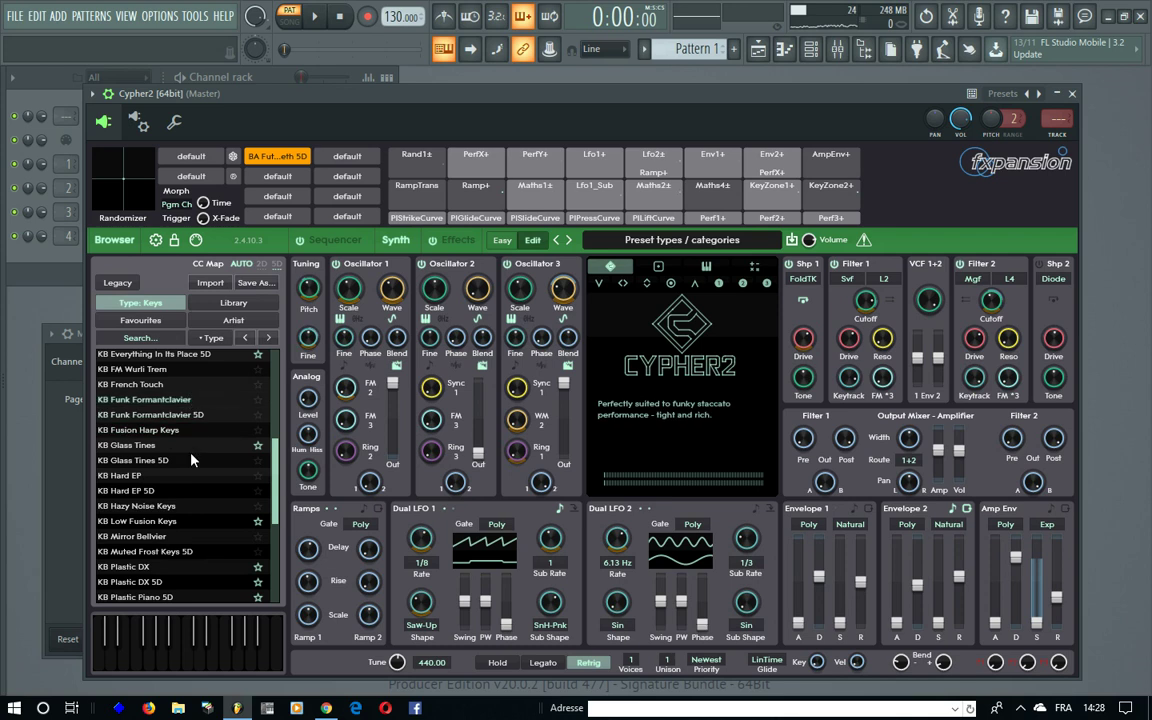
scroll(192, 446, "up", 5)
left_click(205, 450)
scroll(206, 452, "up", 2)
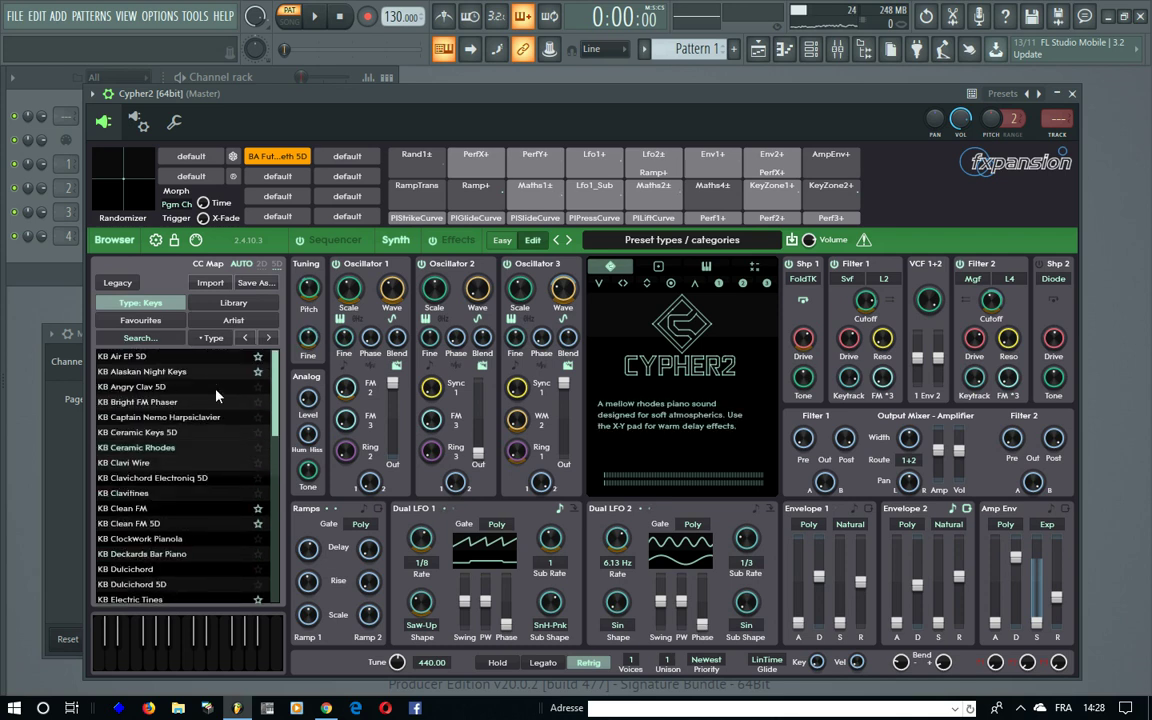
- Load the KB Air EP 5D preset and play a series of notes with it
left_click(150, 356)
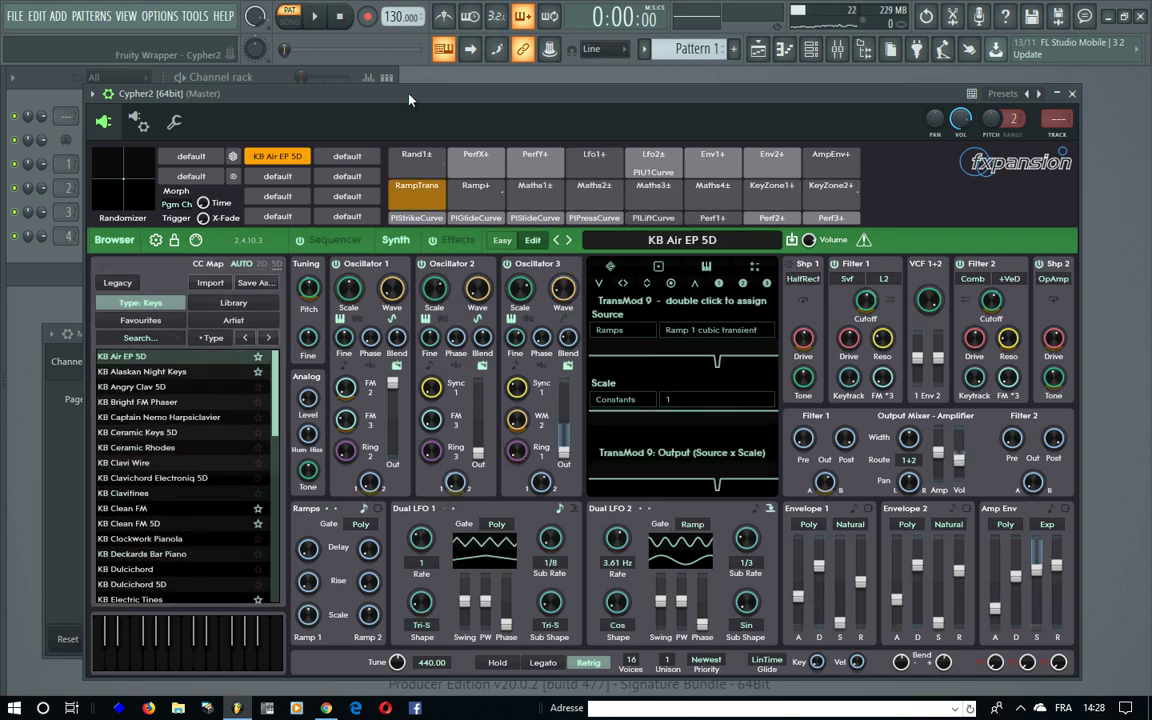
key("x")
key("m")
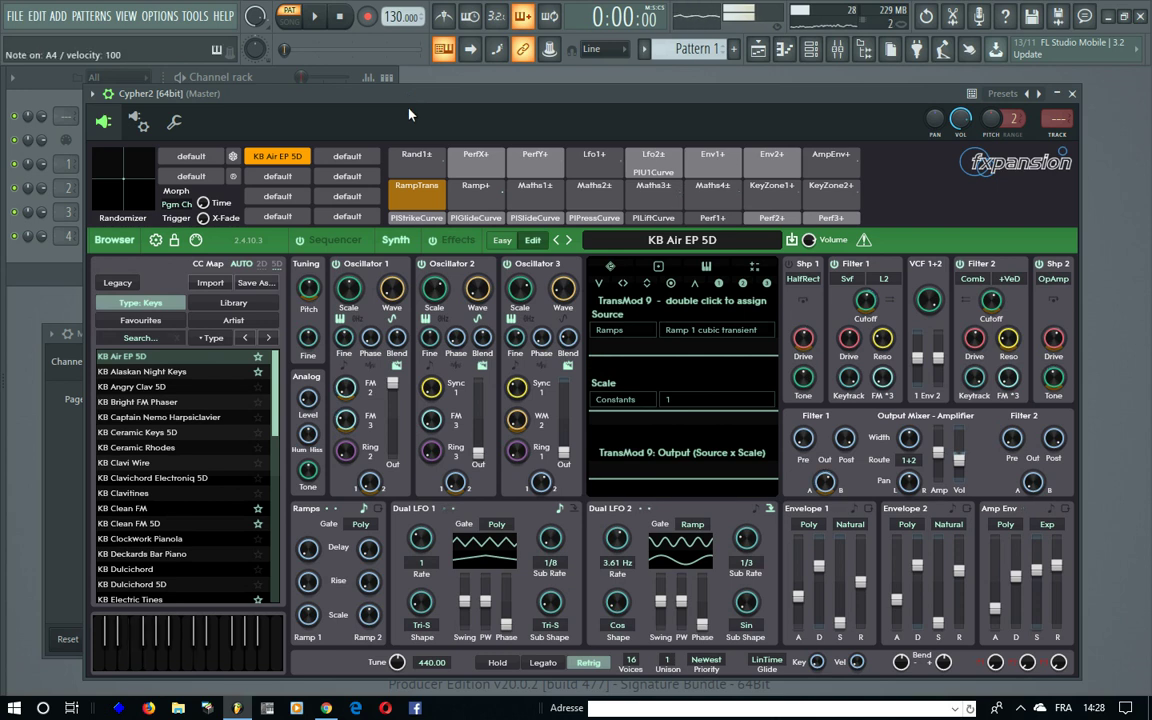
key("v")
key("n")
key("comma")
key("slash")
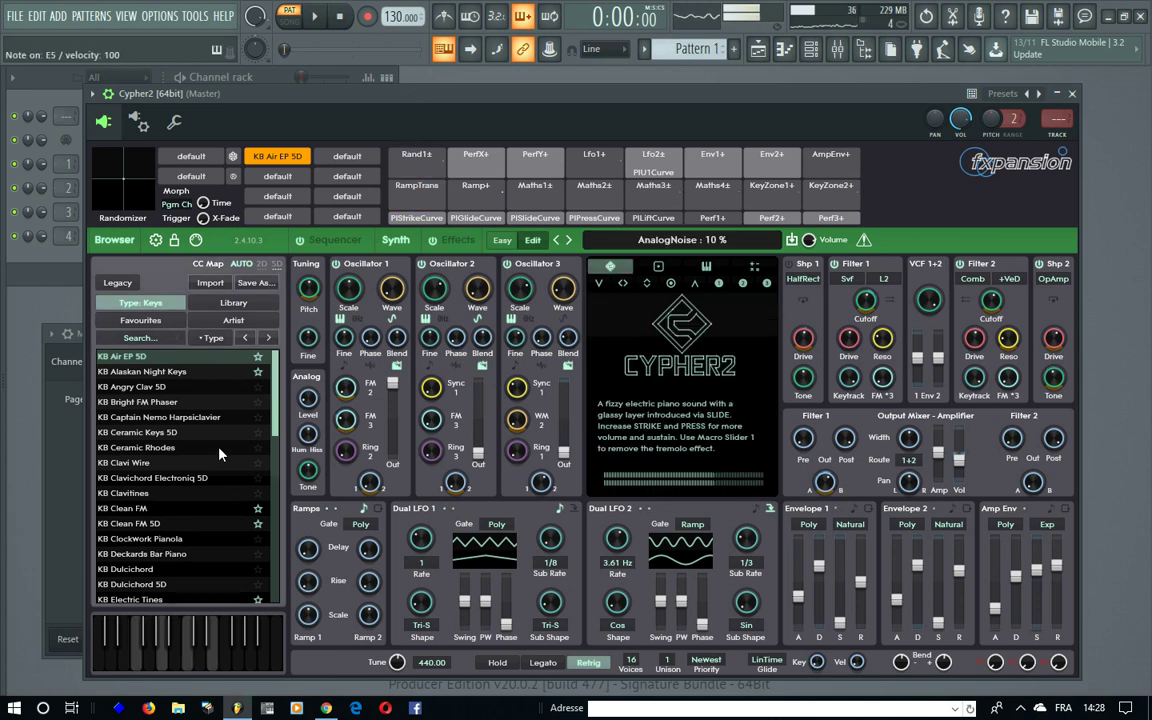
- Audition the KB Alaskan Night Keys, KB Clean FM and KB Clean FM 5D presets, playing notes with each
left_click(202, 373)
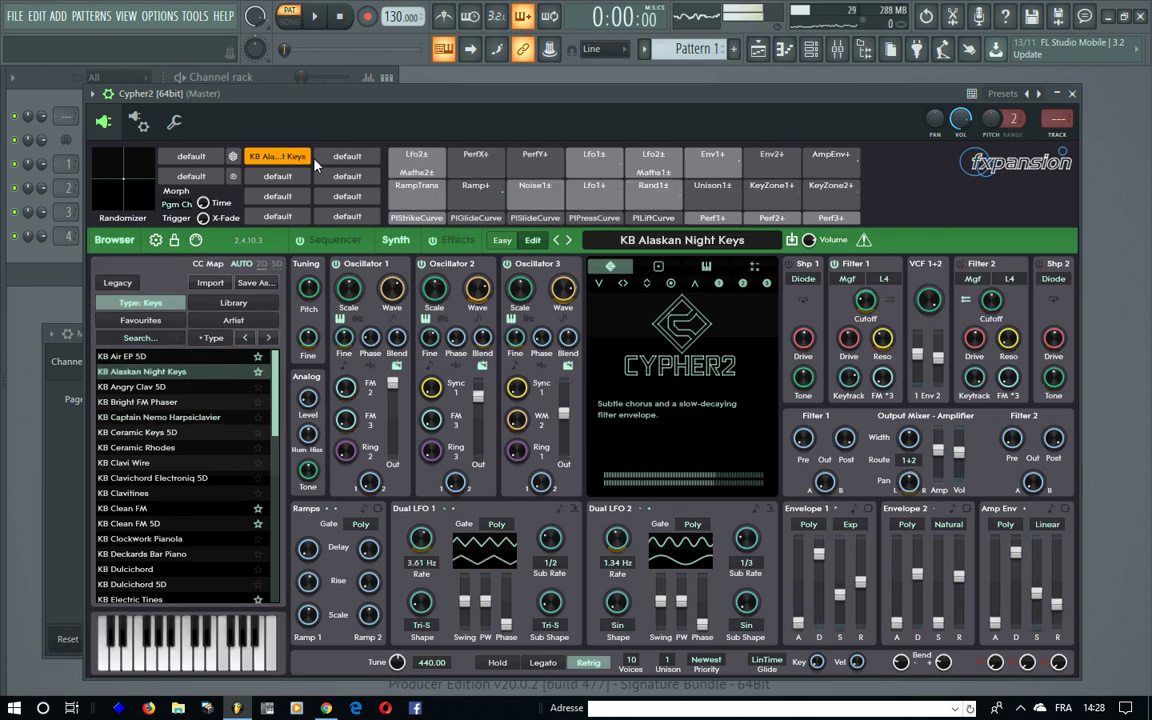
left_click(200, 508)
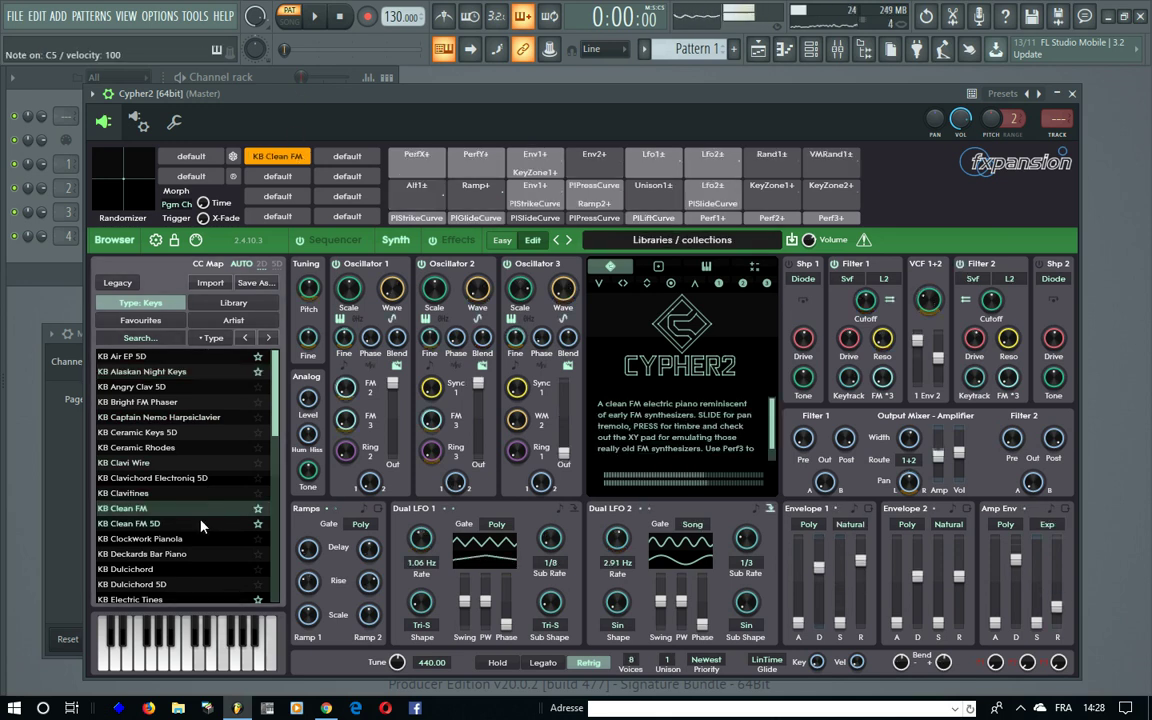
left_click(160, 523)
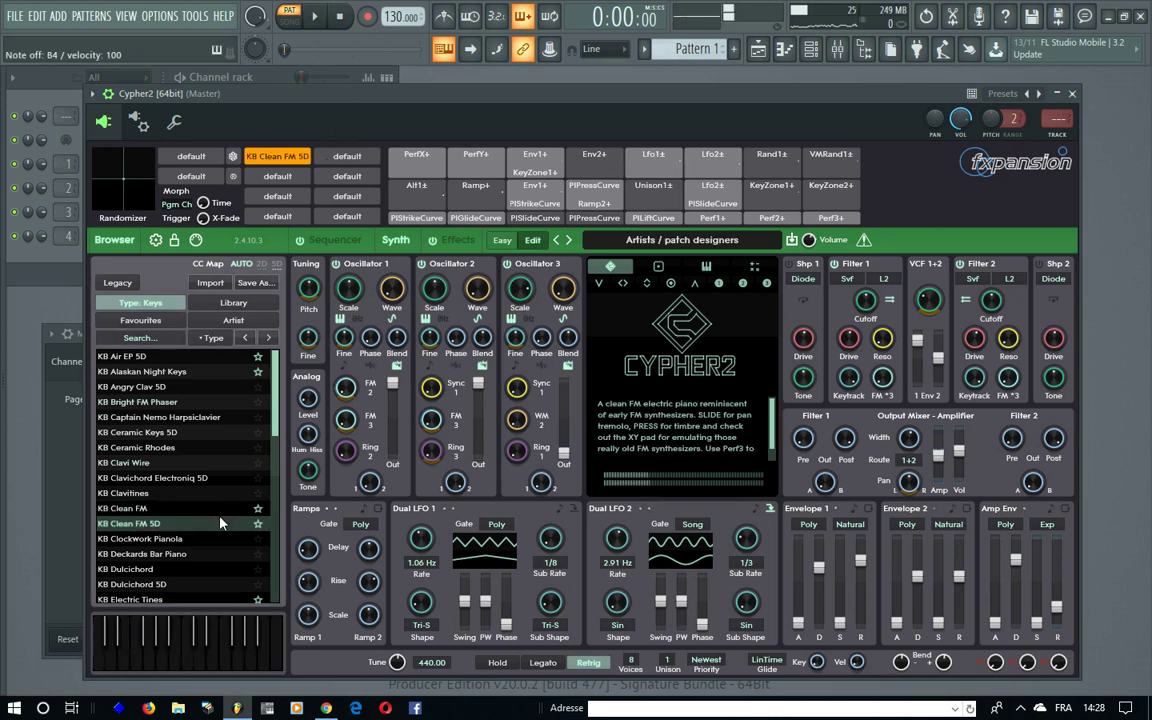
- Play KB Clean FM 5D on the synth's on-screen keyboard, and audition the KB Electric Tines and KB Everything In Its Place 5D presets with notes
left_click(170, 666)
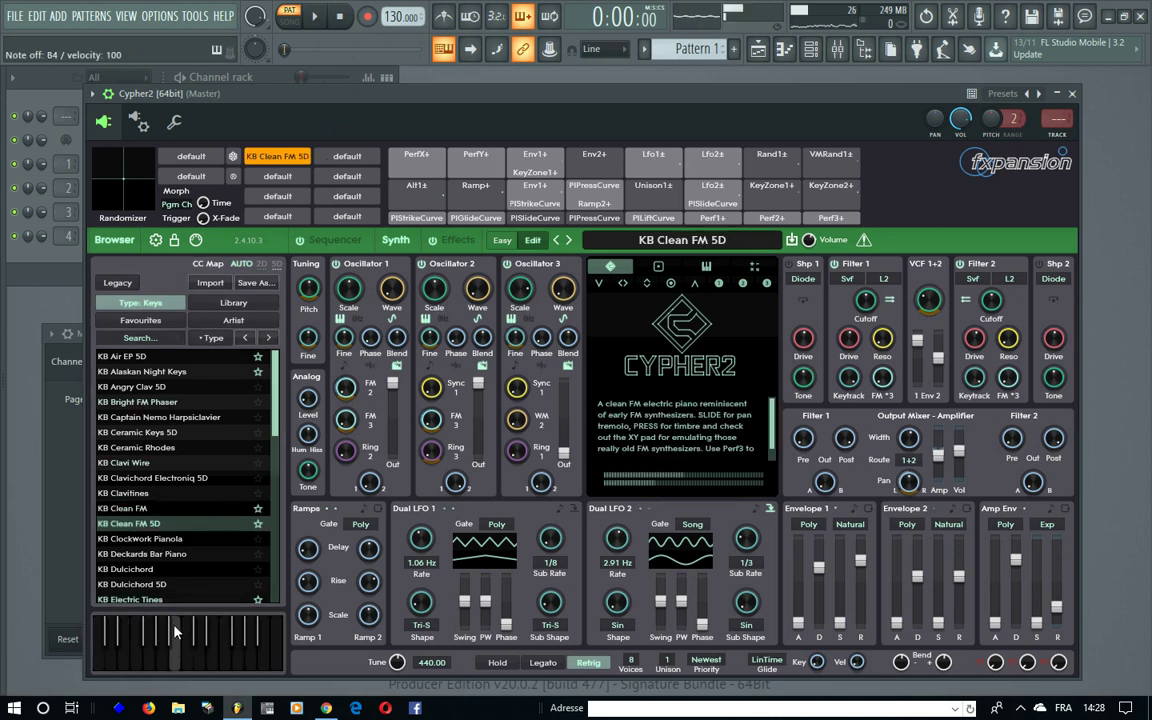
scroll(160, 560, "down", 1)
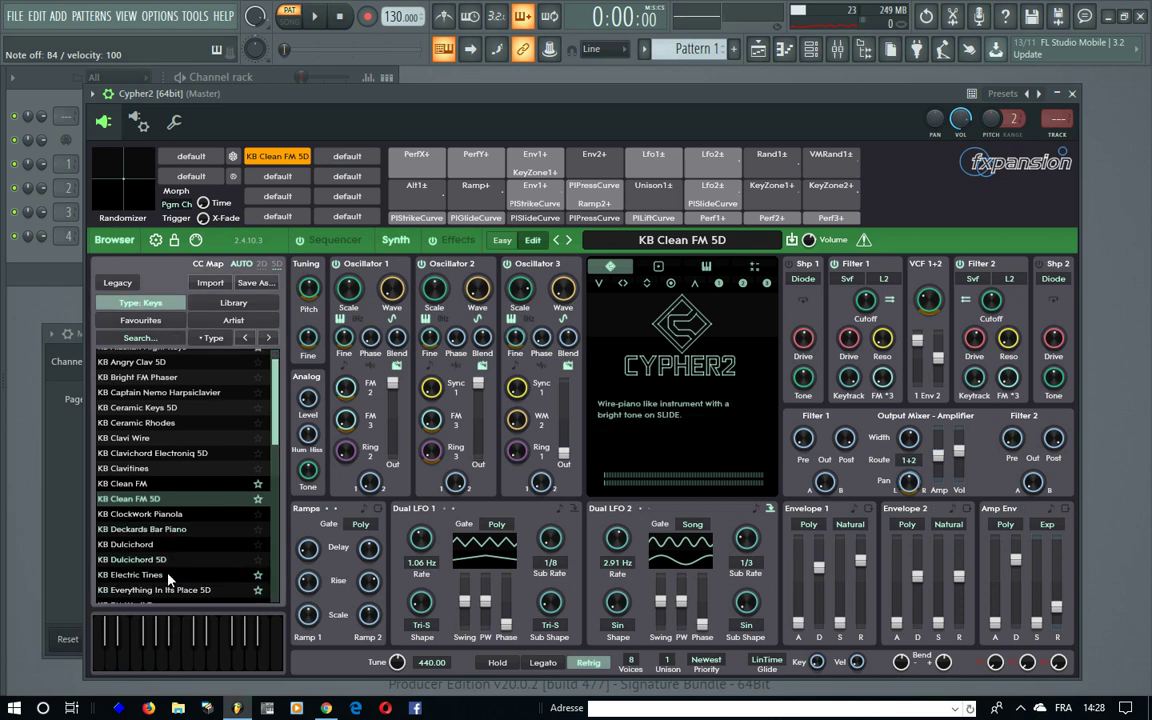
left_click(170, 576)
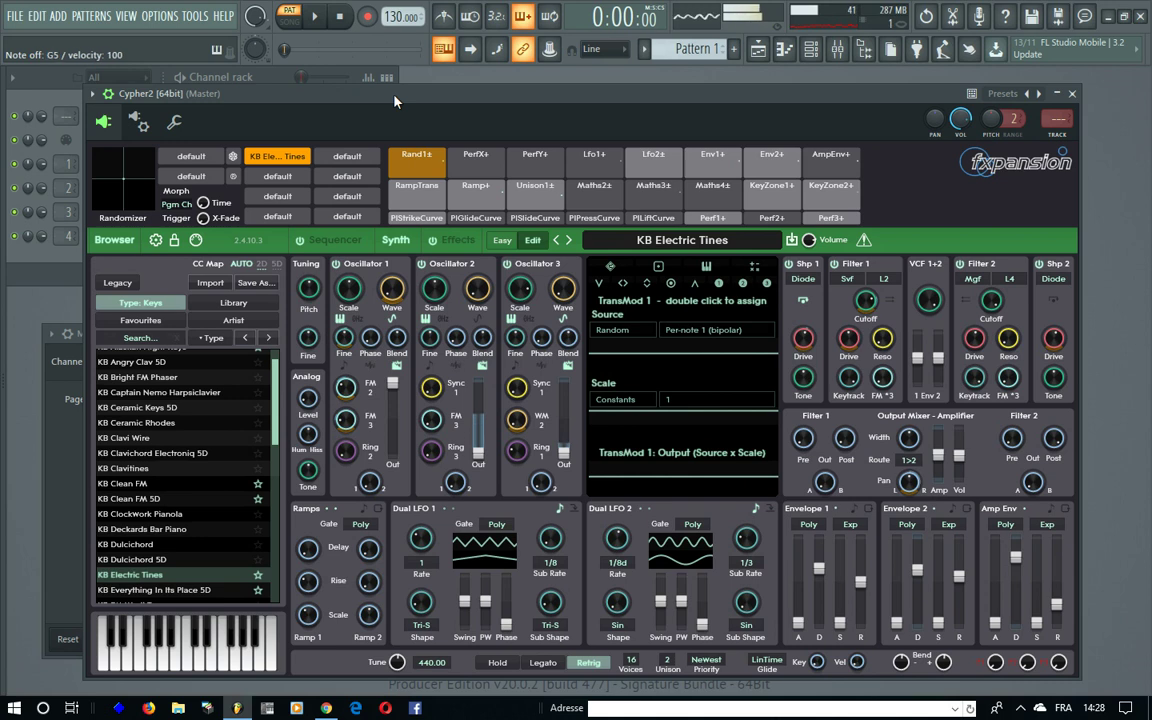
scroll(225, 470, "down", 5)
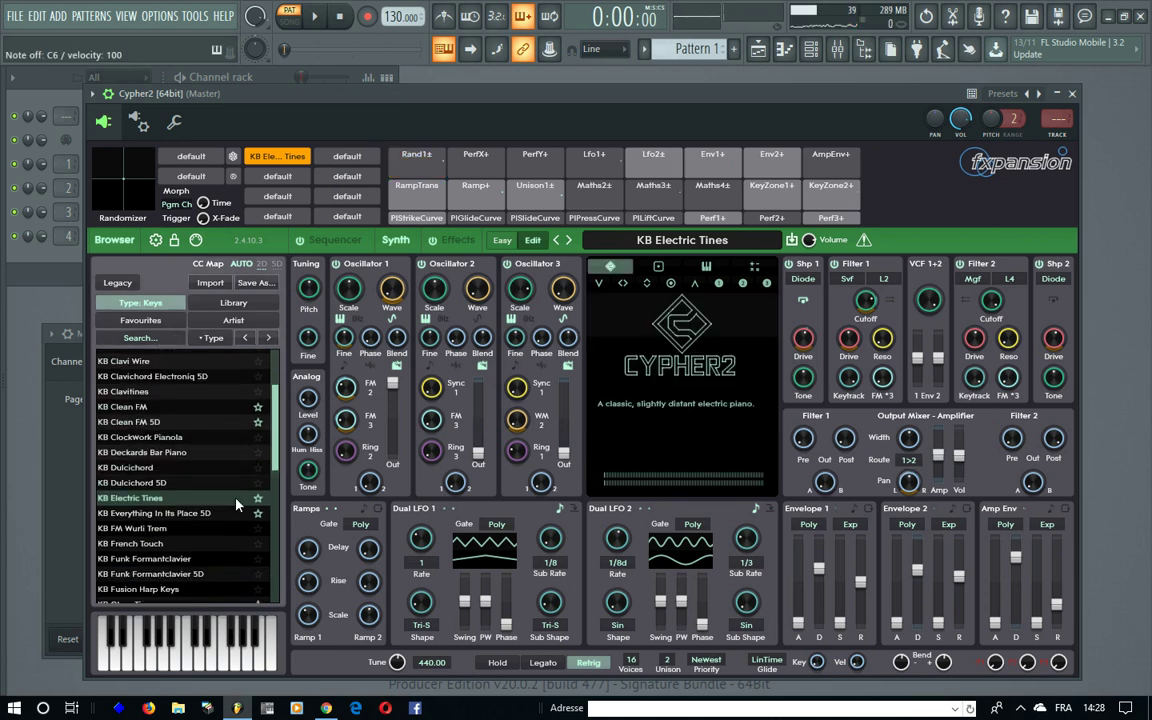
left_click(221, 513)
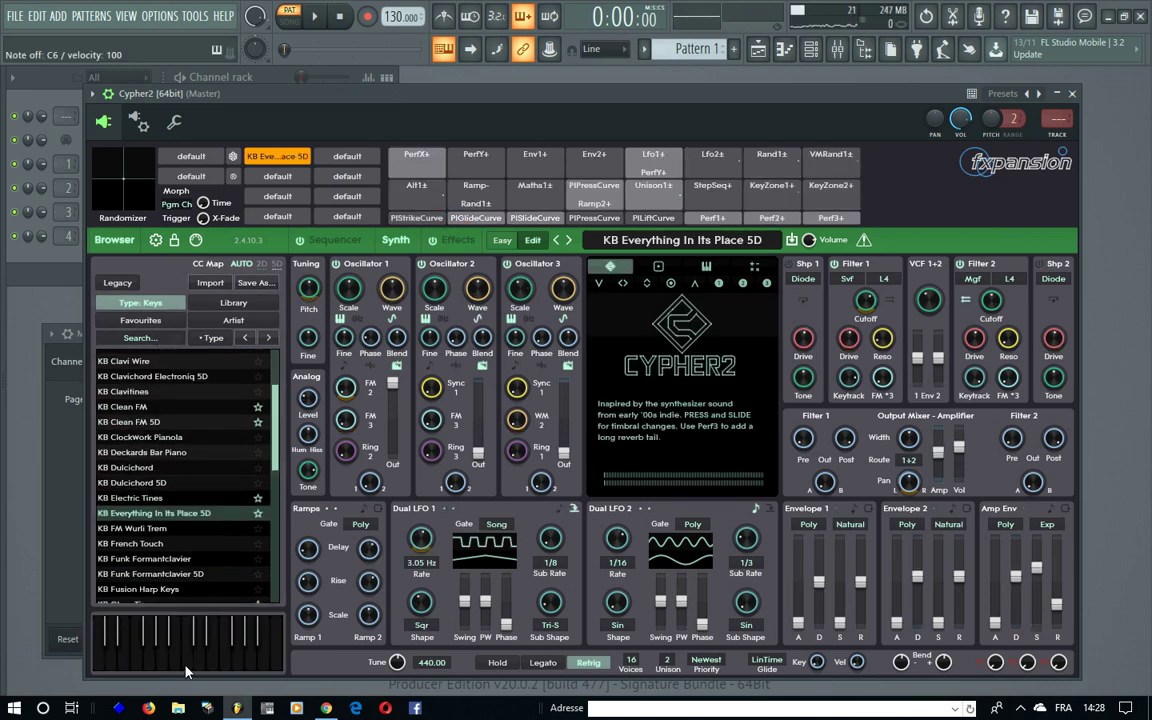
left_click(188, 651)
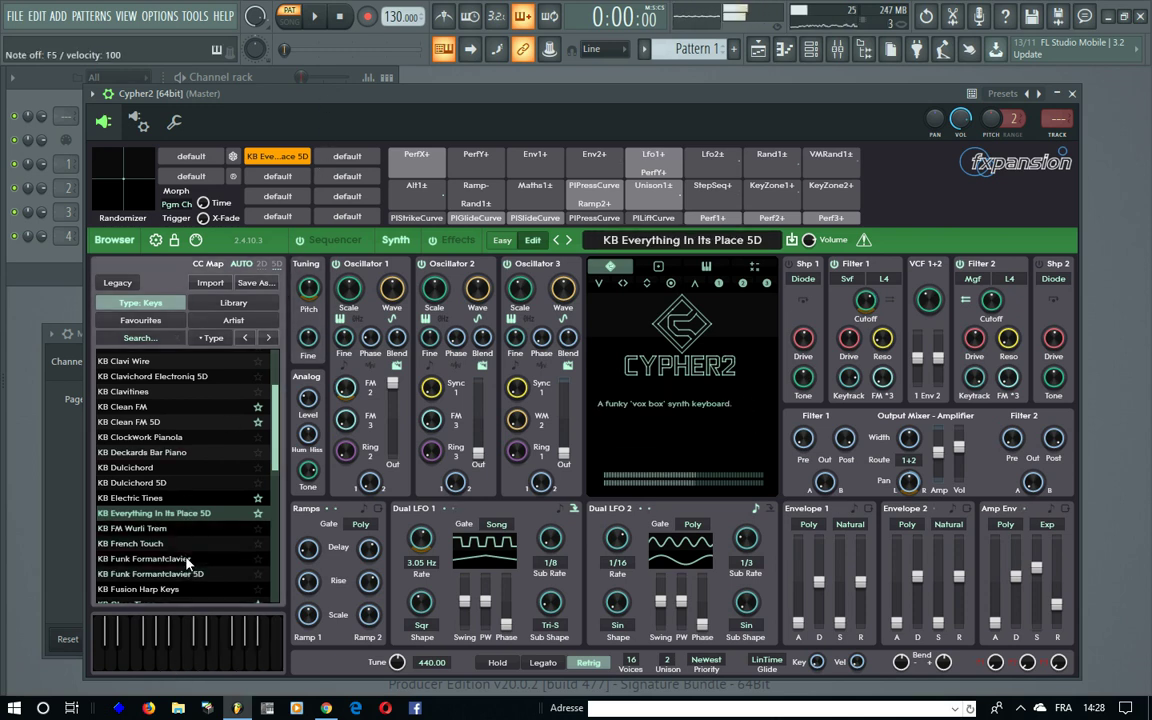
- Load the KB Glass Tines preset and play a series of high and low notes with it
scroll(175, 530, "down", 3)
scroll(180, 540, "down", 1)
left_click(170, 505)
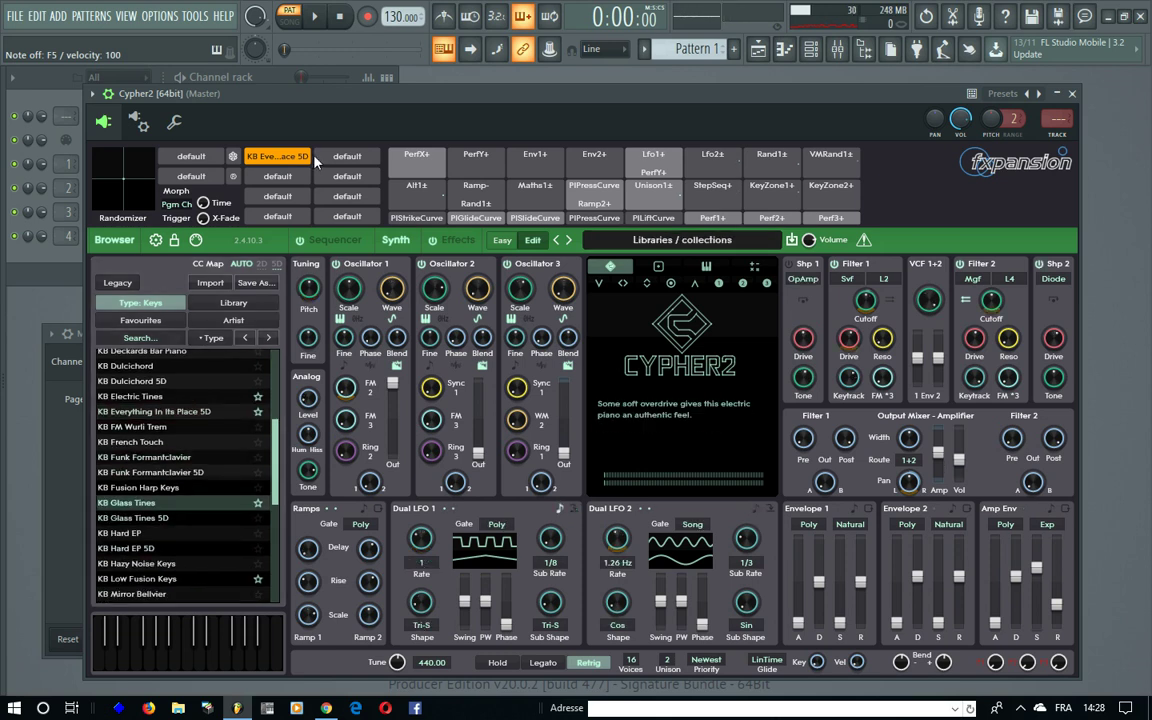
key("q")
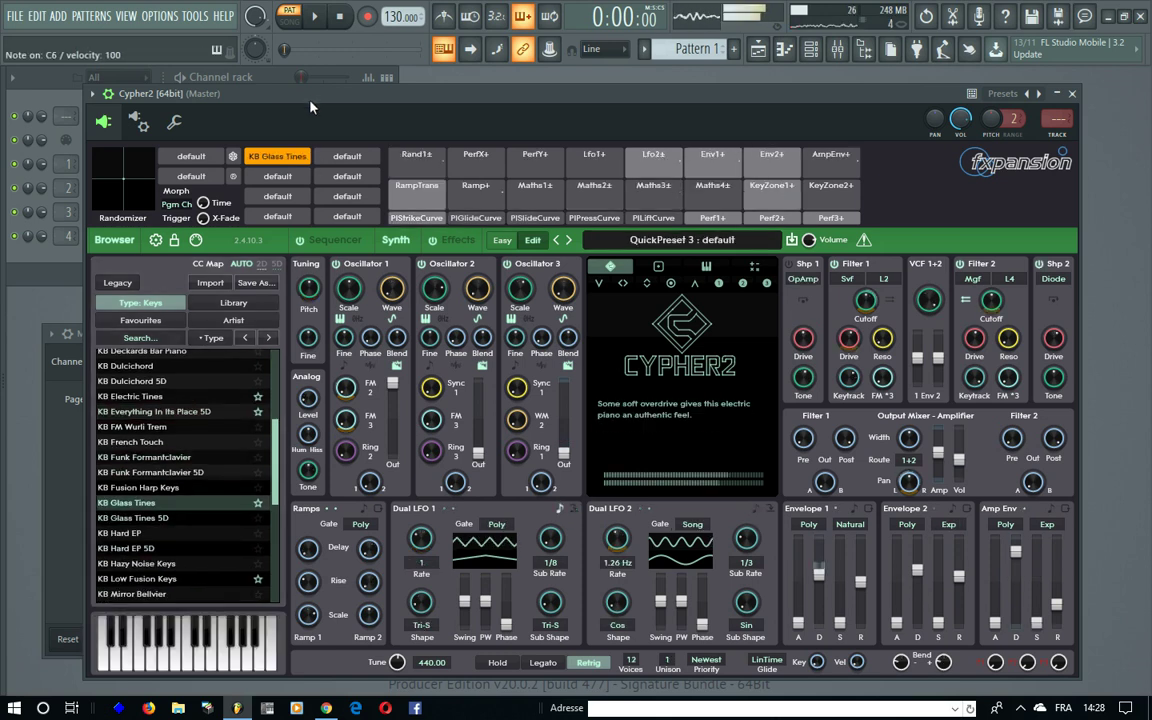
key("q")
key("n")
key("s")
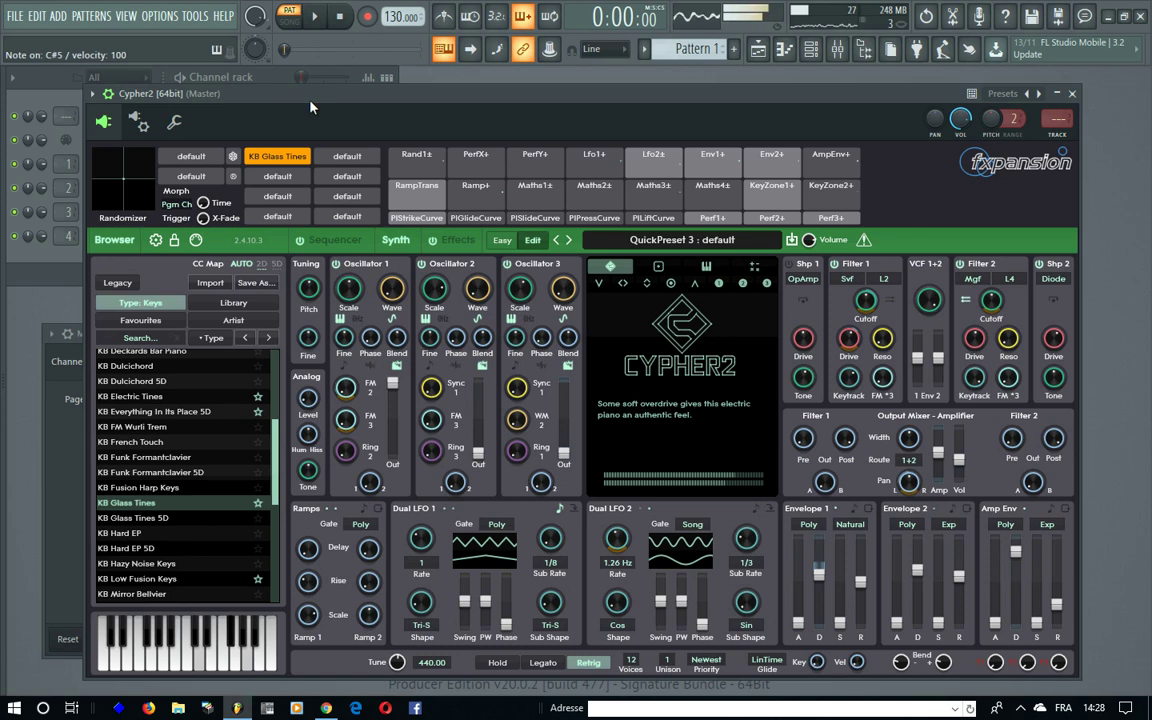
key("z")
key("z")
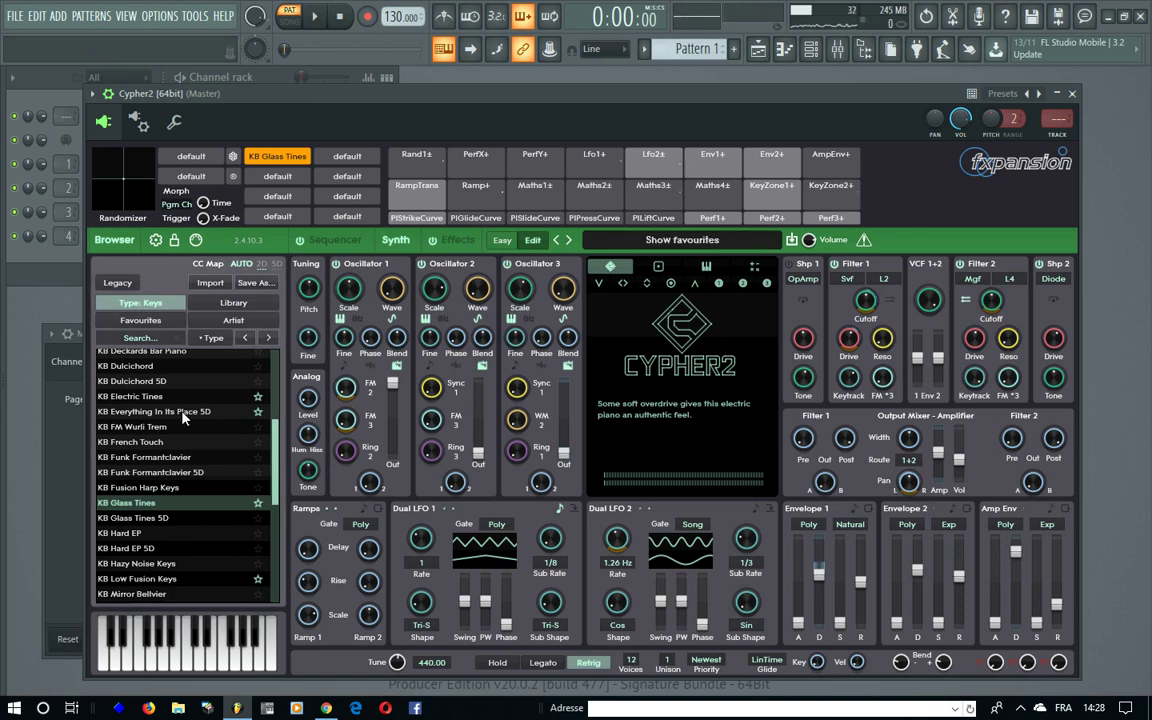
- Audition KB Hard EP and KB Low Fusion Keys, sweeping the MIDI Out mod control up and back to 0 on the latter
left_click(150, 533)
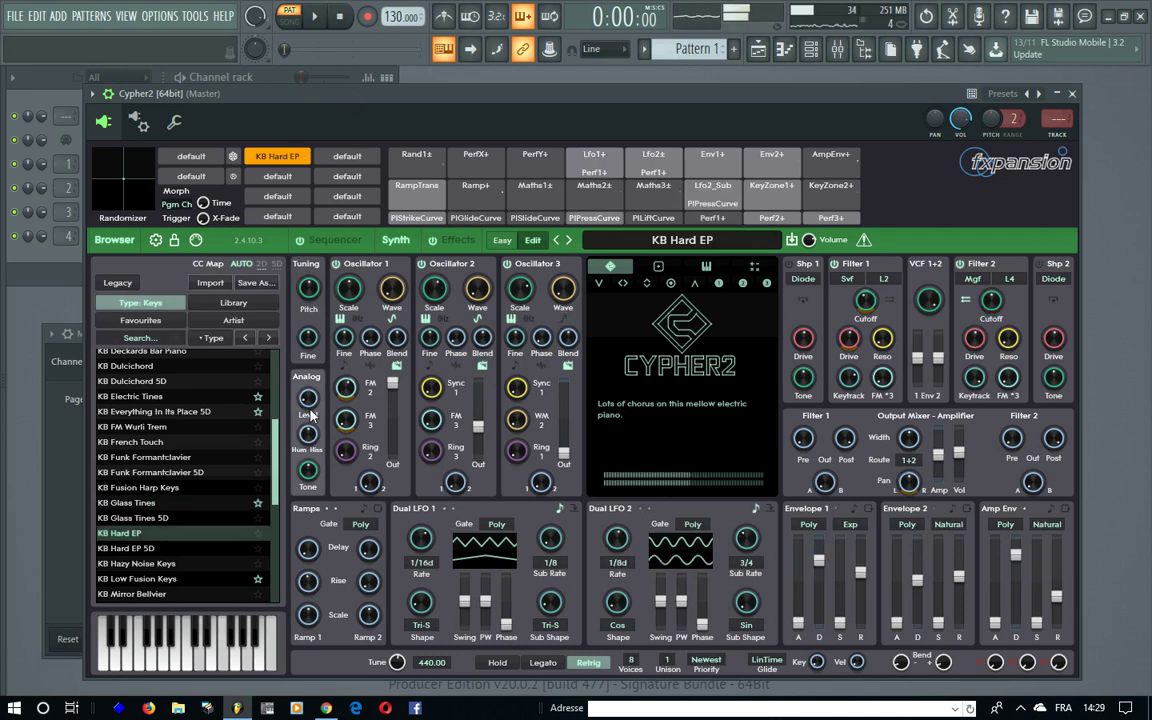
left_click(193, 580)
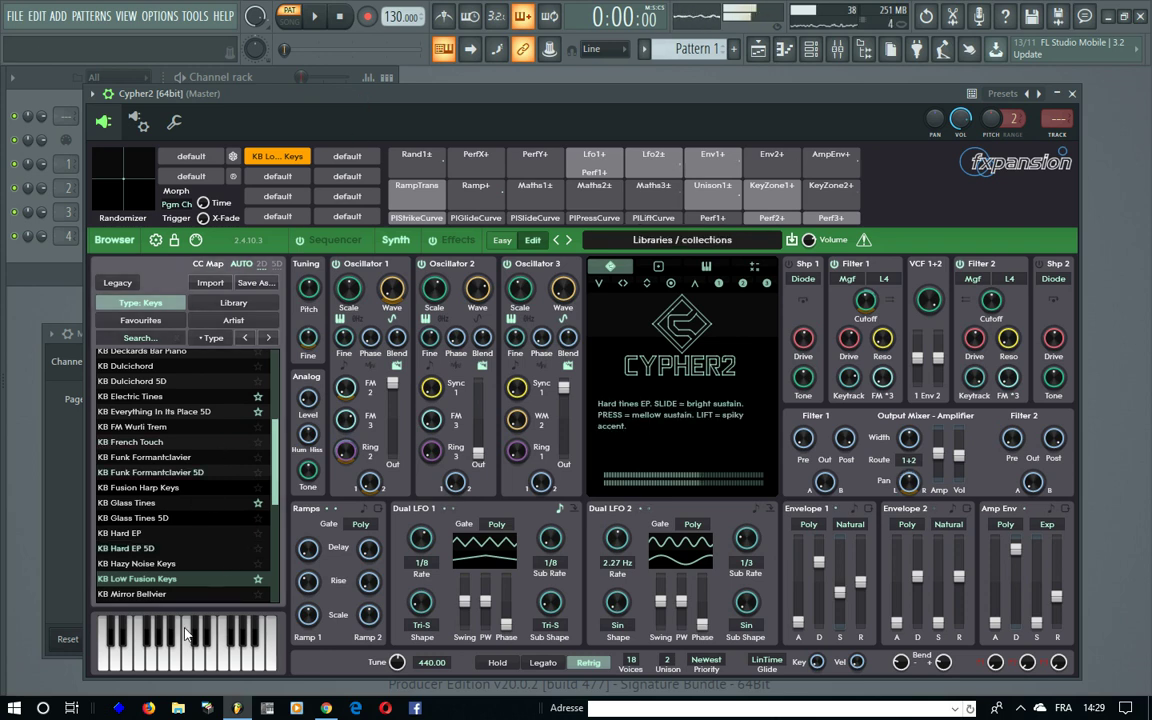
left_click(74, 569)
left_click_drag(137, 468, 139, 260)
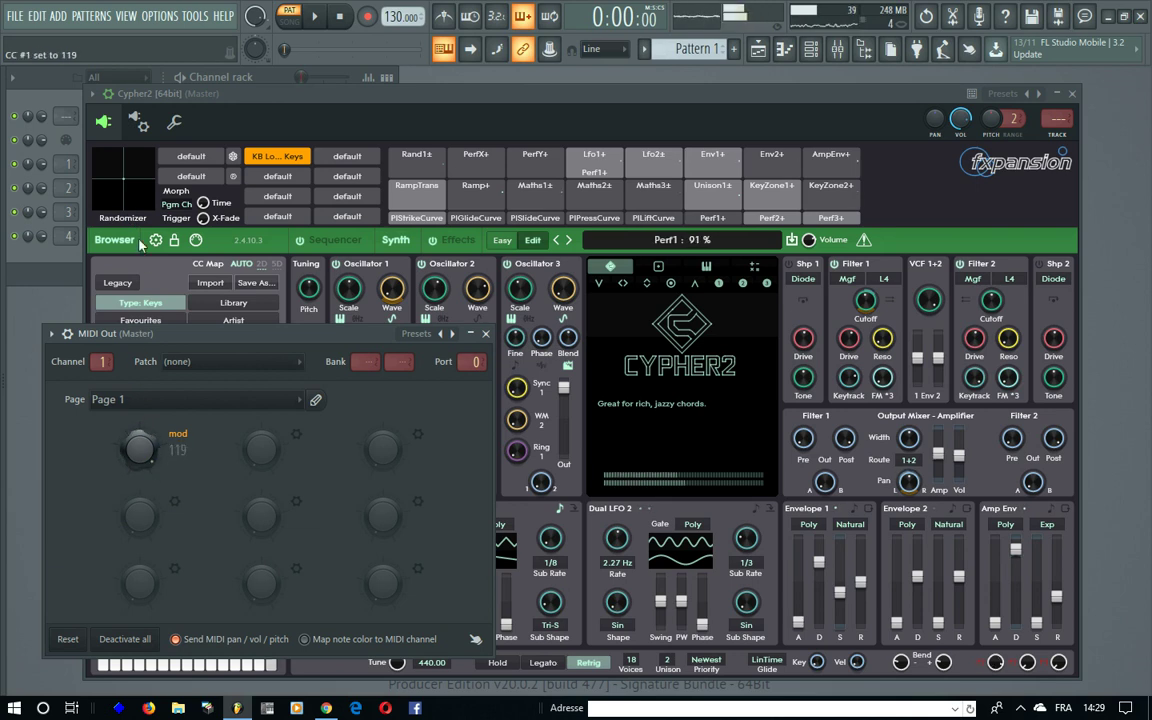
left_click_drag(143, 213, 145, 382)
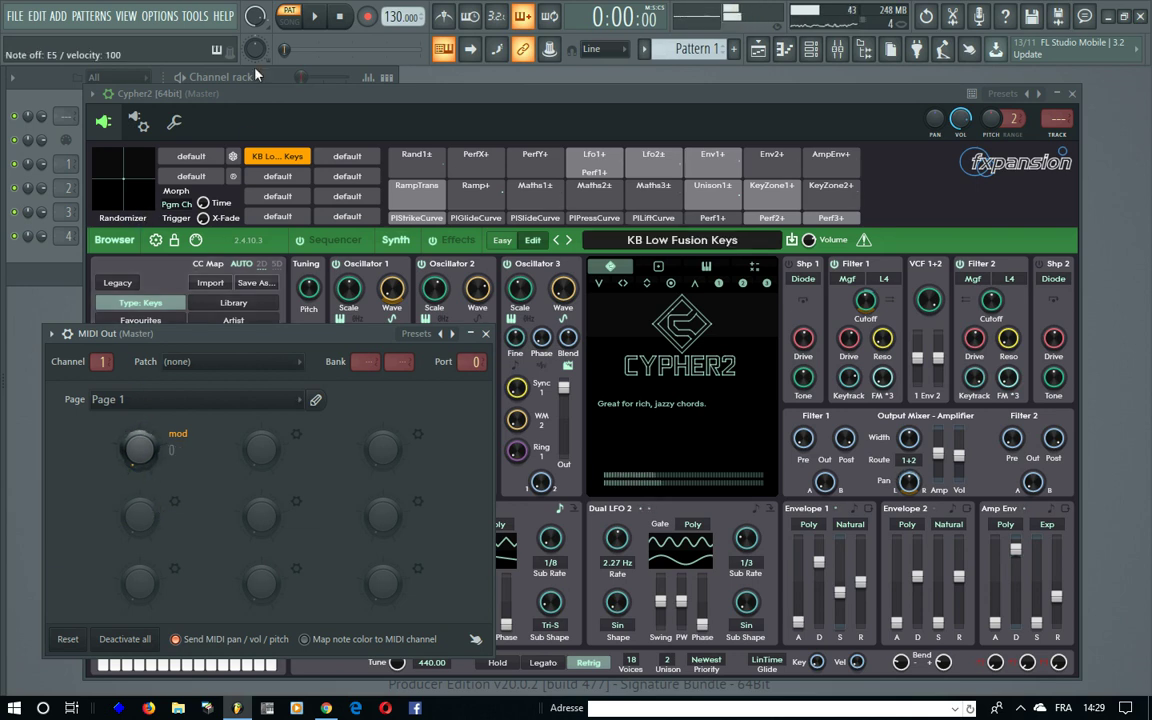
left_click(226, 92)
- Audition the KB Plastic DX, KB Plastic DX 5D, KB Plastic Piano 5D and KB Plastic Suitcase 5D presets, playing notes with each
scroll(198, 433, "down", 1)
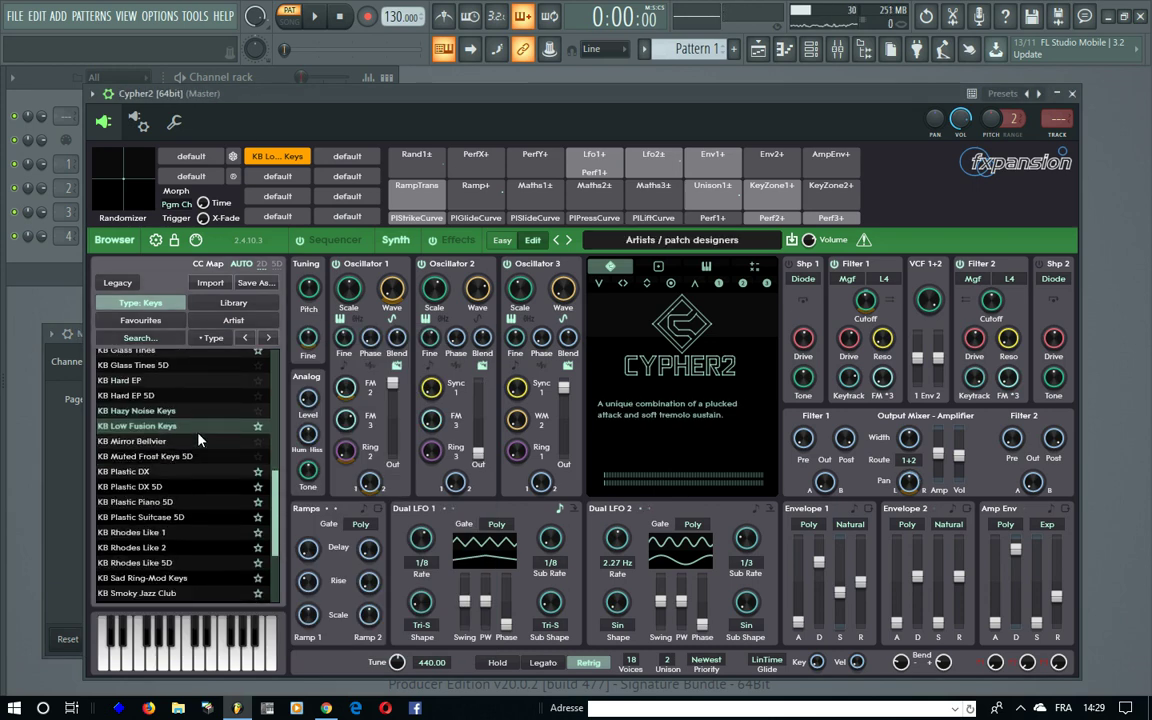
left_click(182, 473)
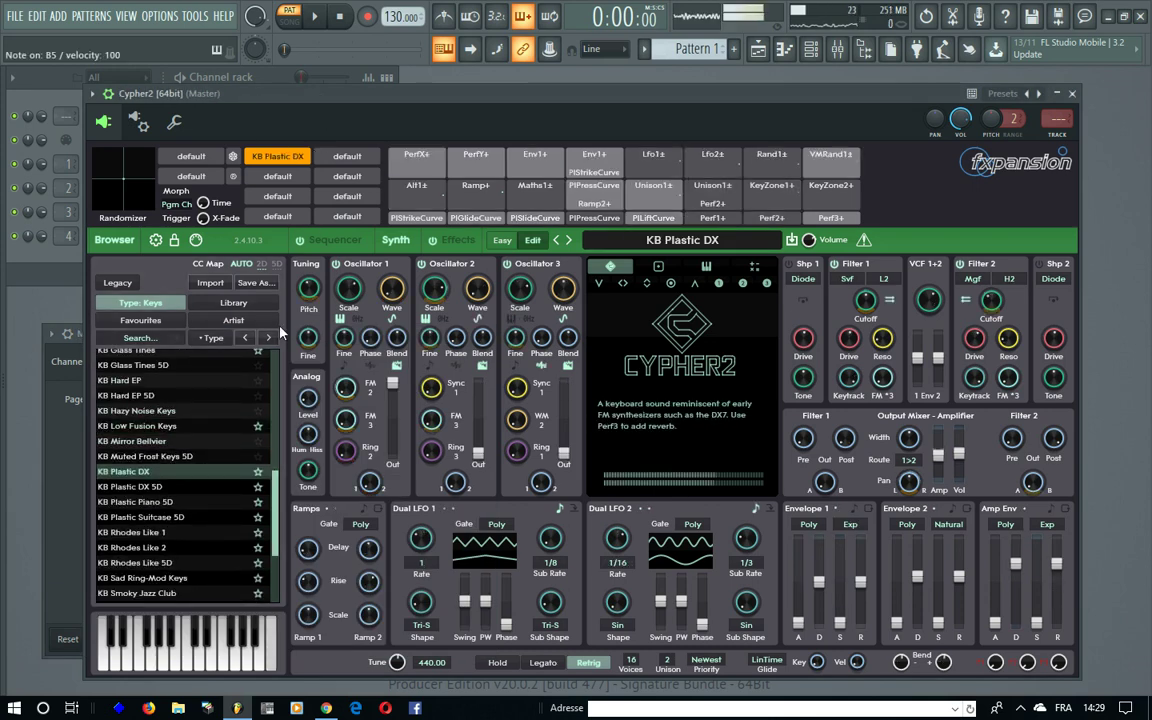
left_click(196, 487)
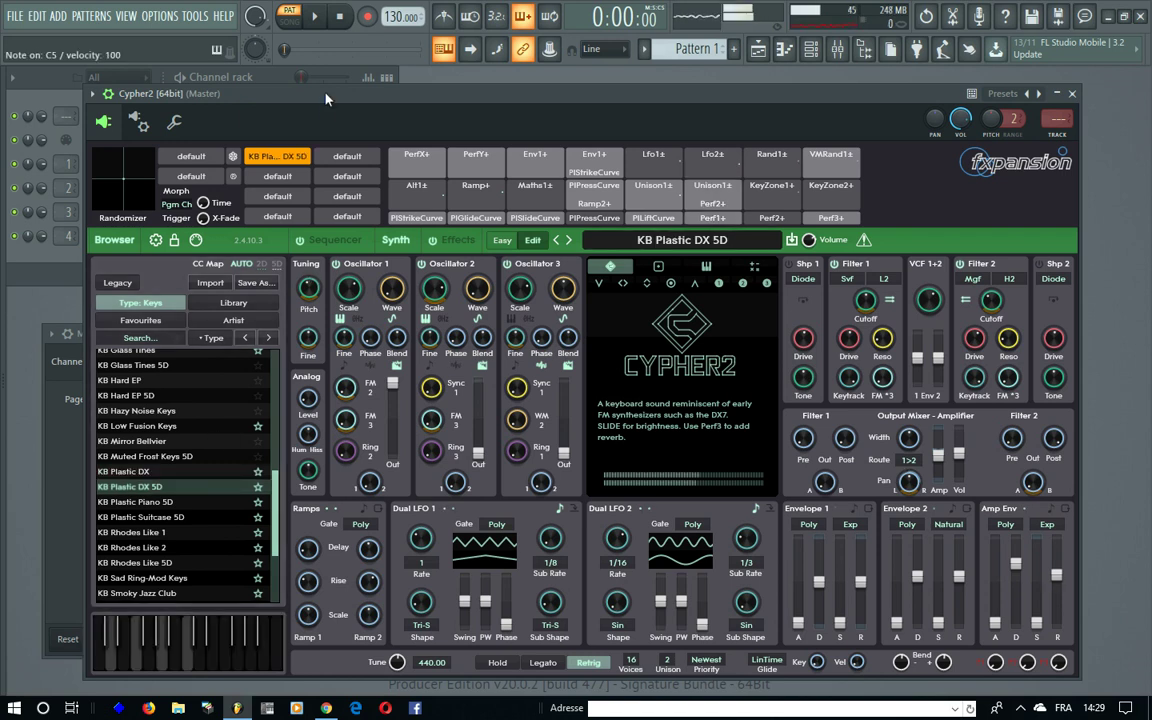
left_click(185, 502)
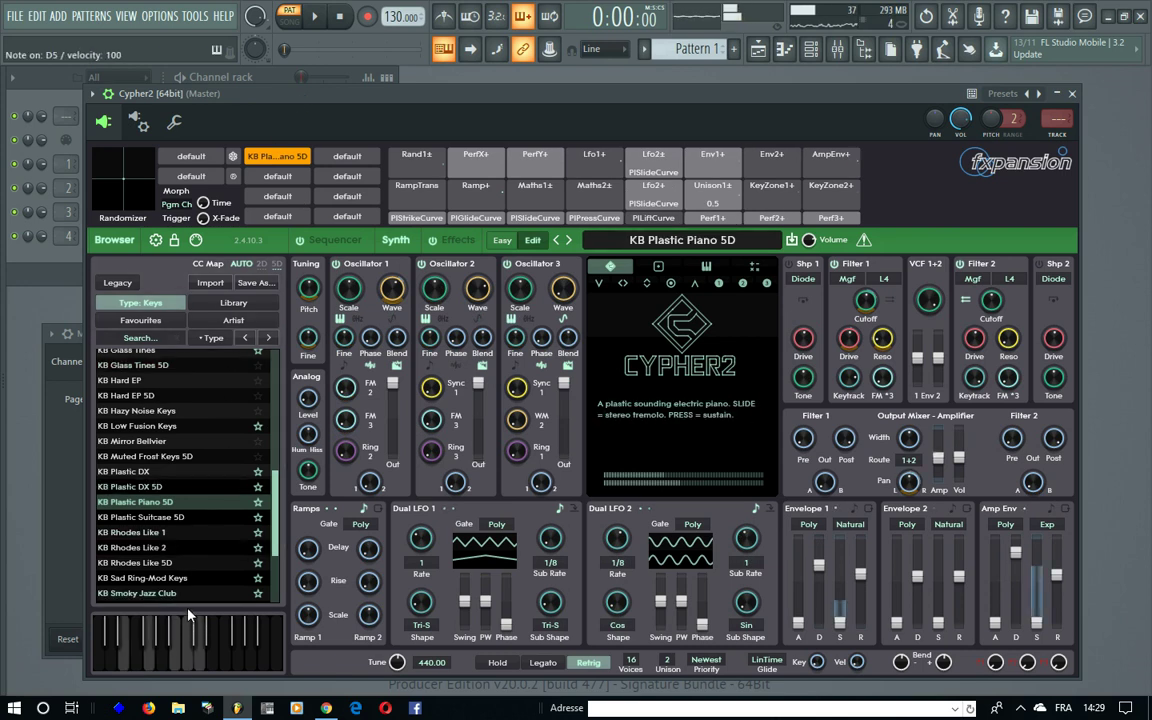
left_click(186, 518)
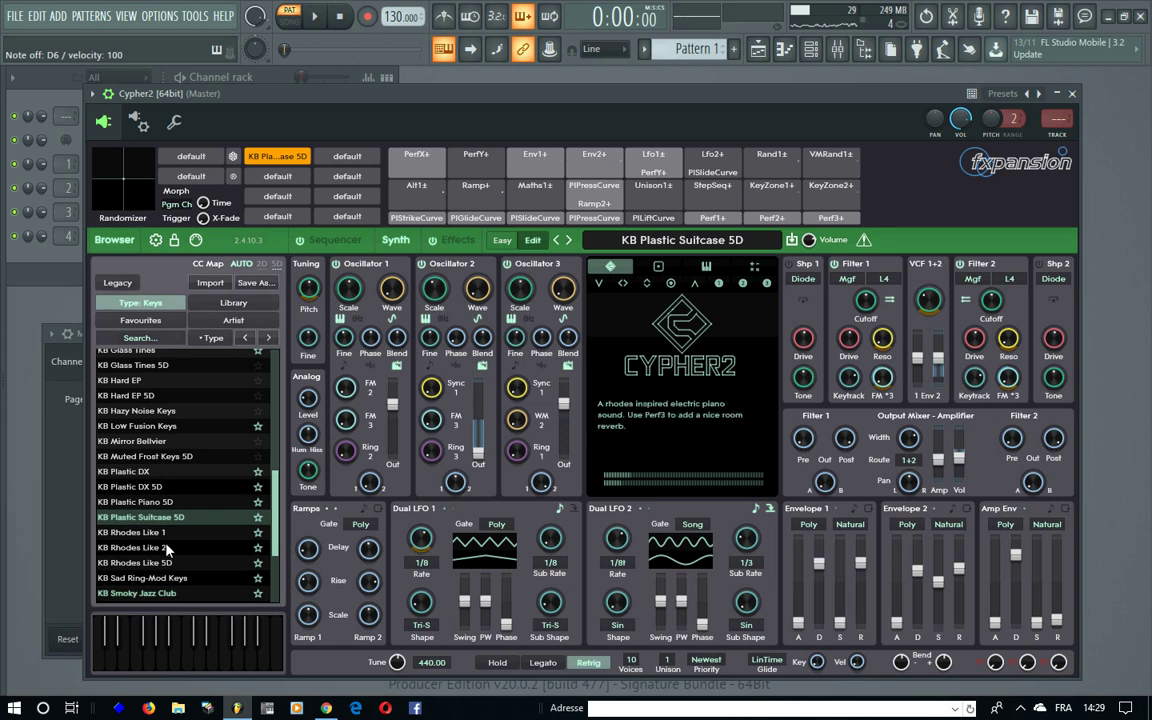
- Audition the KB Rhodes Like 1, KB Rhodes Like 2 and KB Rhodes Like 5D presets, playing notes with each
left_click(132, 532)
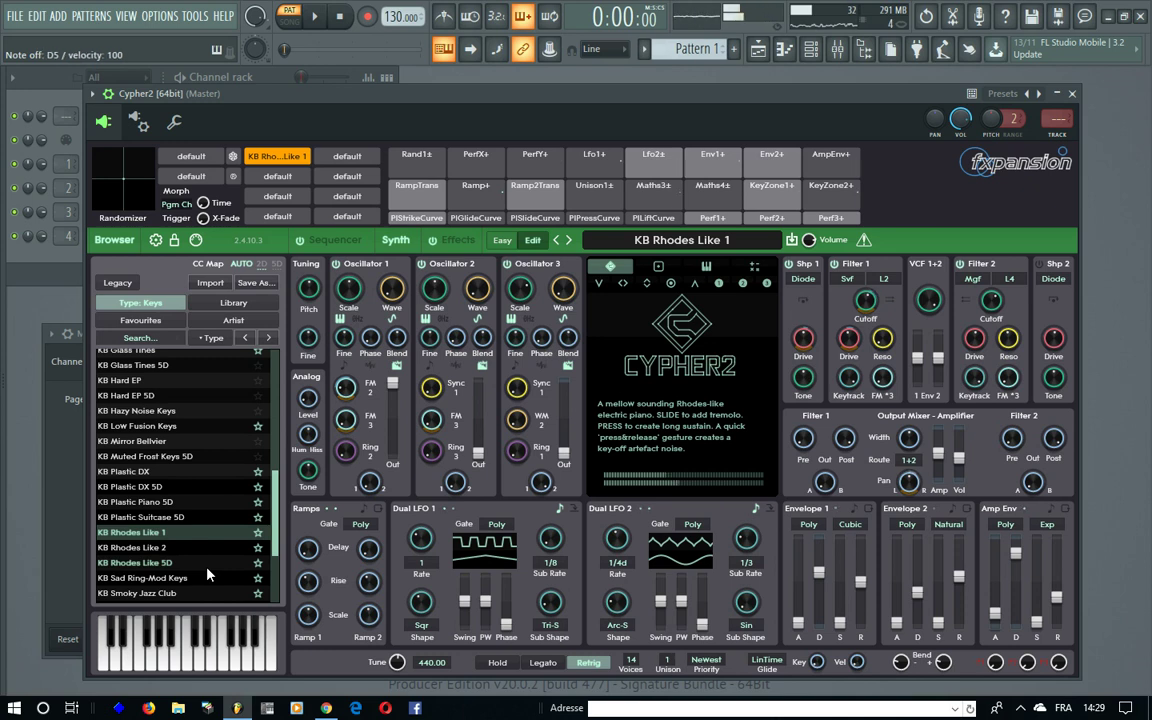
left_click(185, 547)
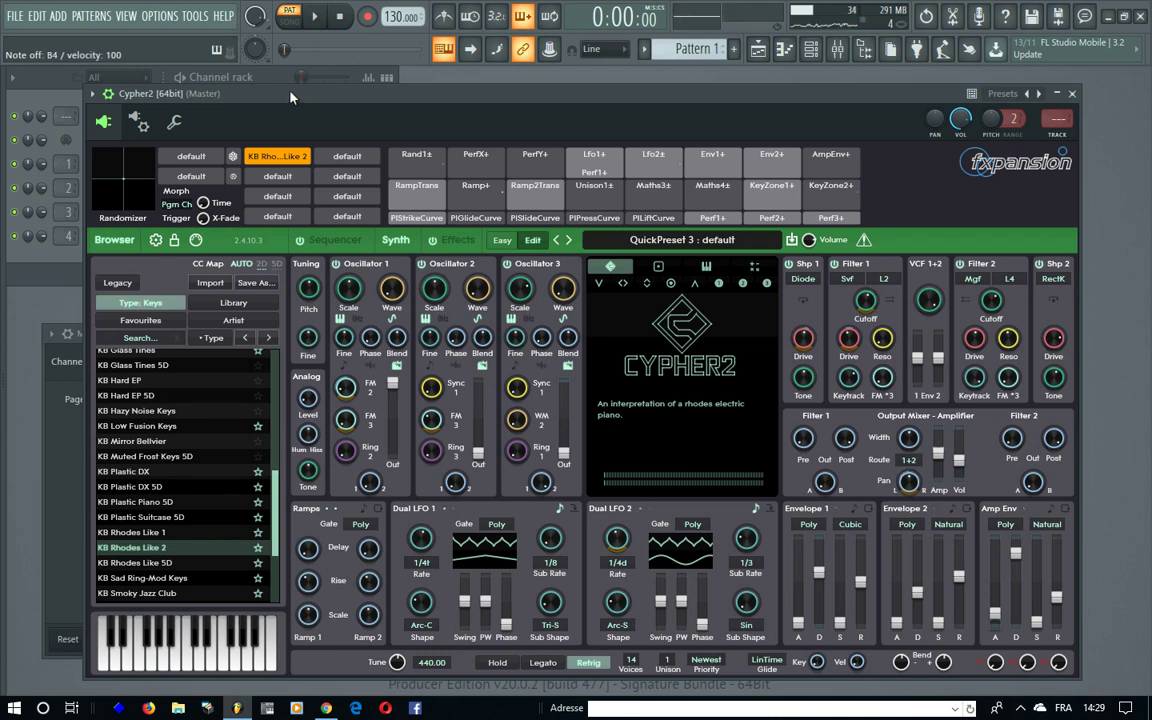
left_click(204, 563)
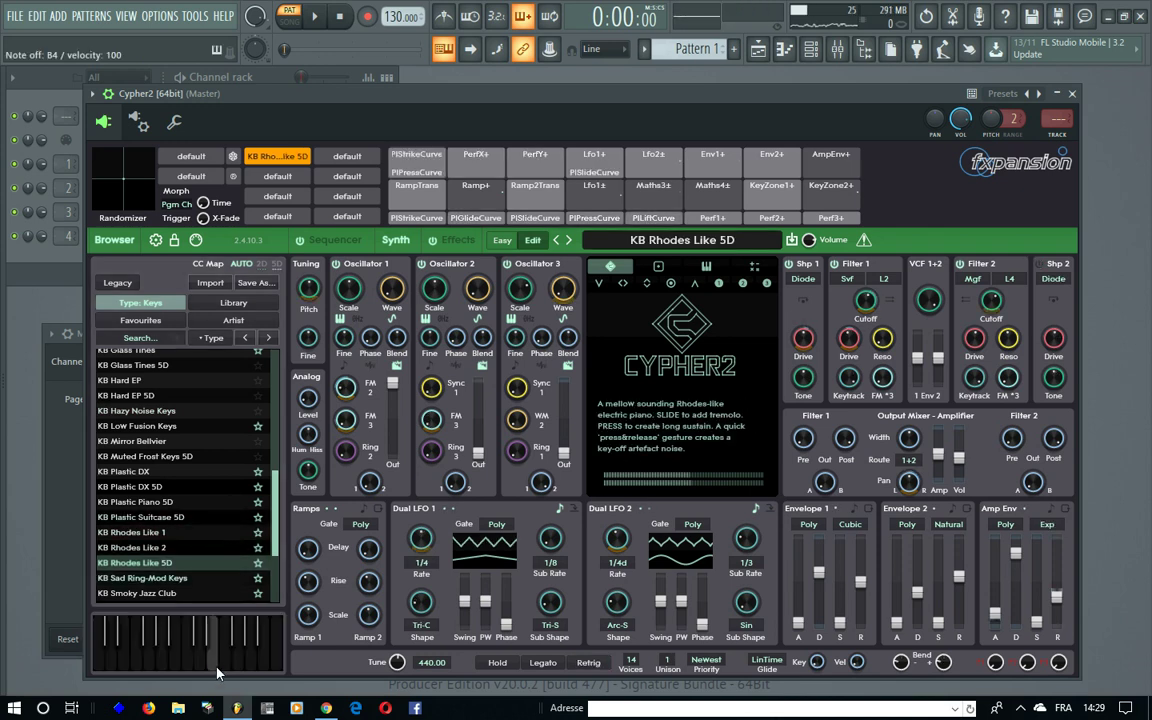
left_click(214, 657)
- Audition the KB Sad Ring-Mod Keys and KB Smoky Jazz Club presets, playing notes with each
left_click(185, 578)
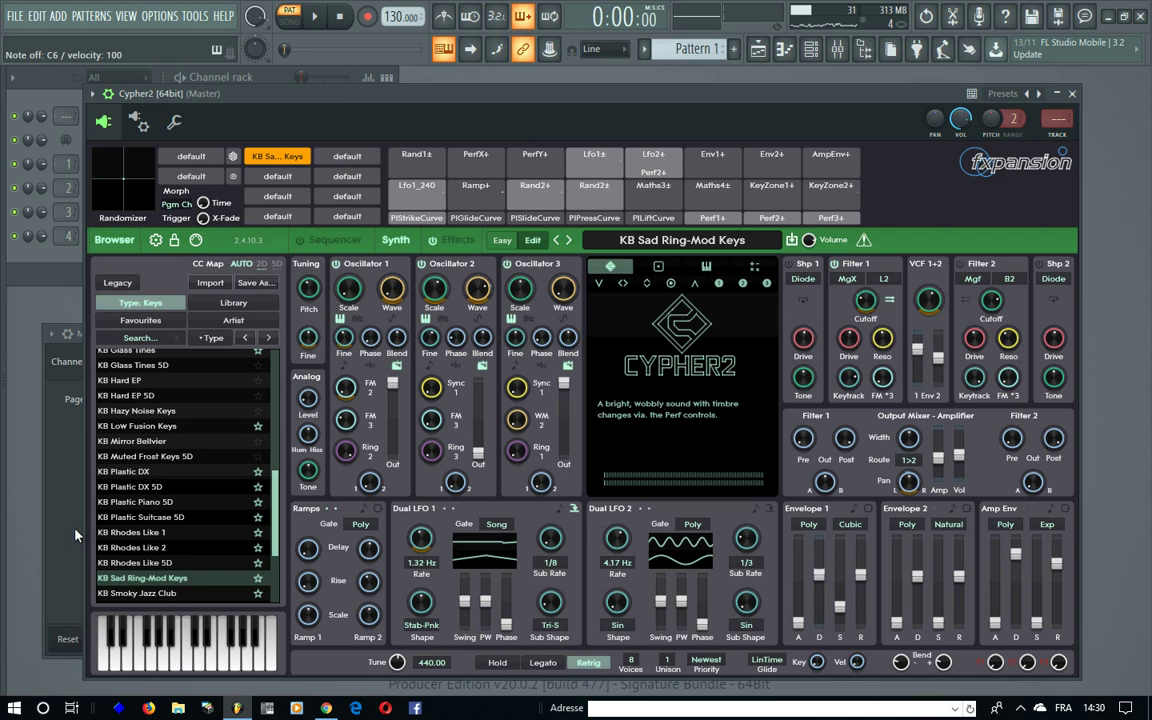
key("Down")
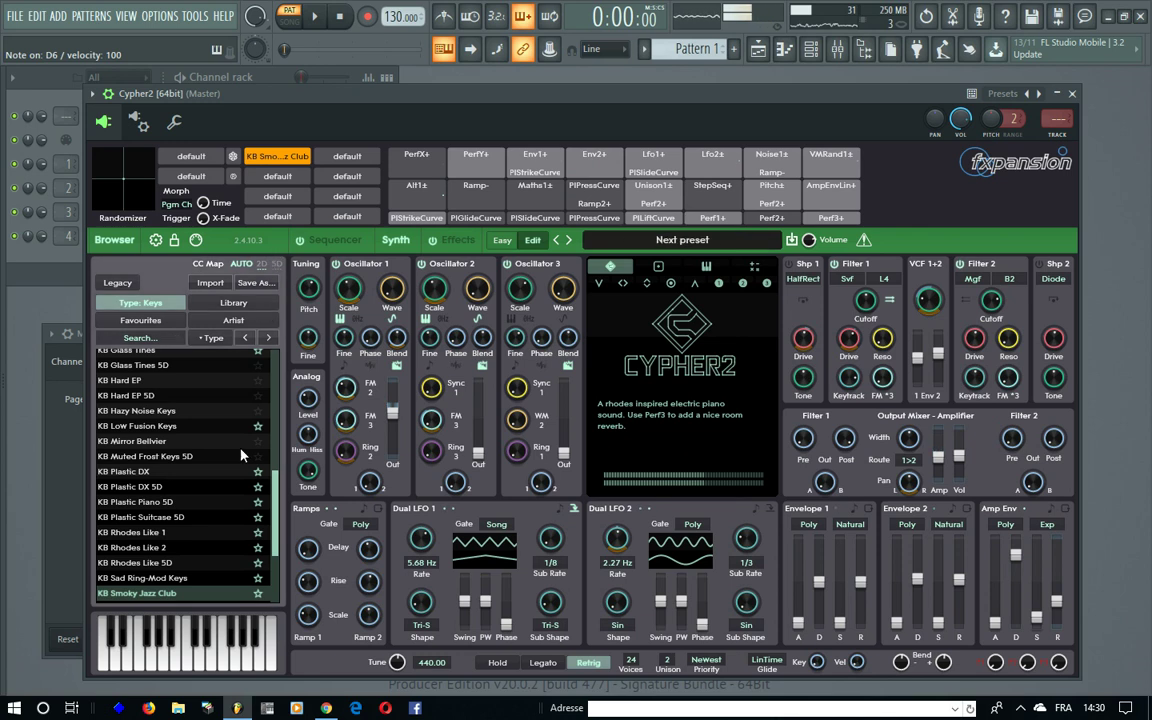
scroll(136, 530, "down", 3)
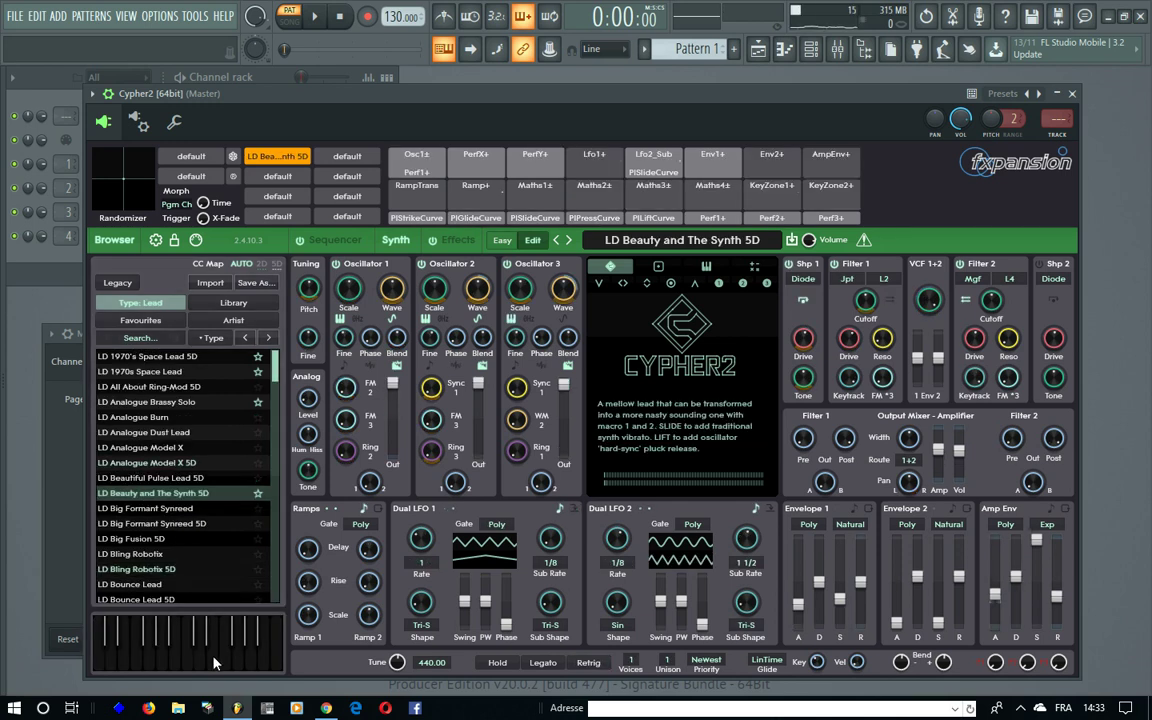
- Play notes and a slide on the synth's on-screen keyboard with the LD Beauty and The Synth 5D preset
left_click(213, 663)
left_click(262, 669)
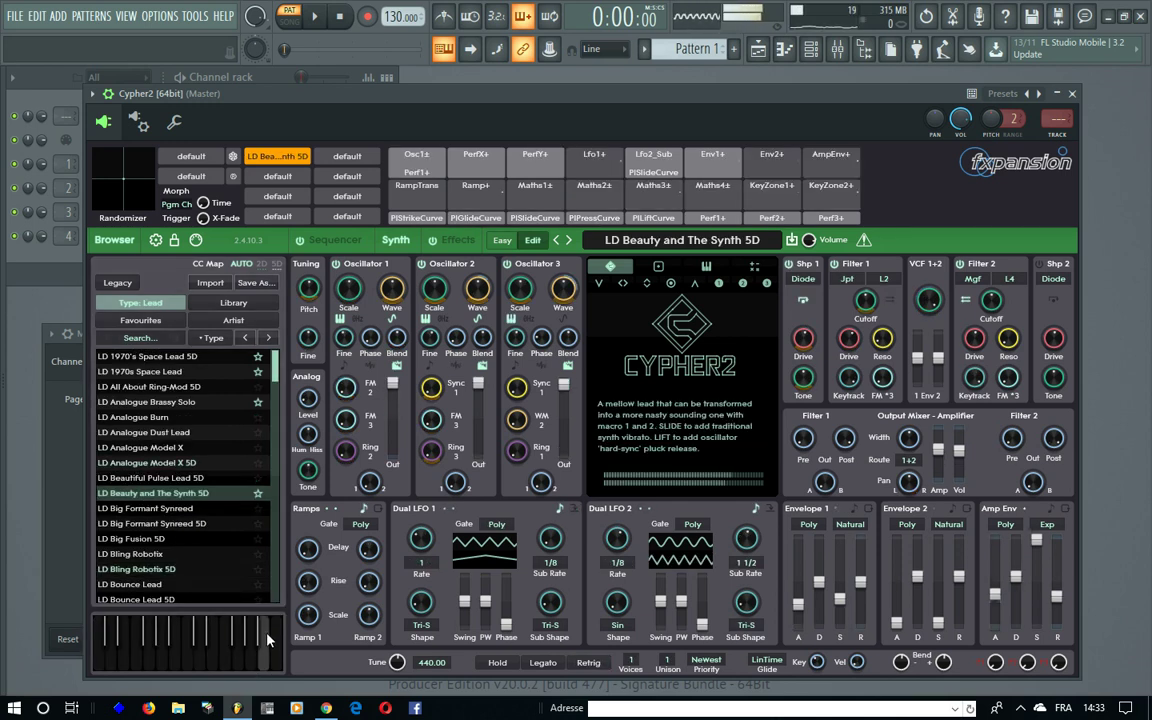
left_click_drag(226, 664, 225, 623)
left_click(212, 626)
- Load the LD Big Formant Synreed preset, play notes and vary its modulation with the MIDI Out mod control
left_click(150, 508)
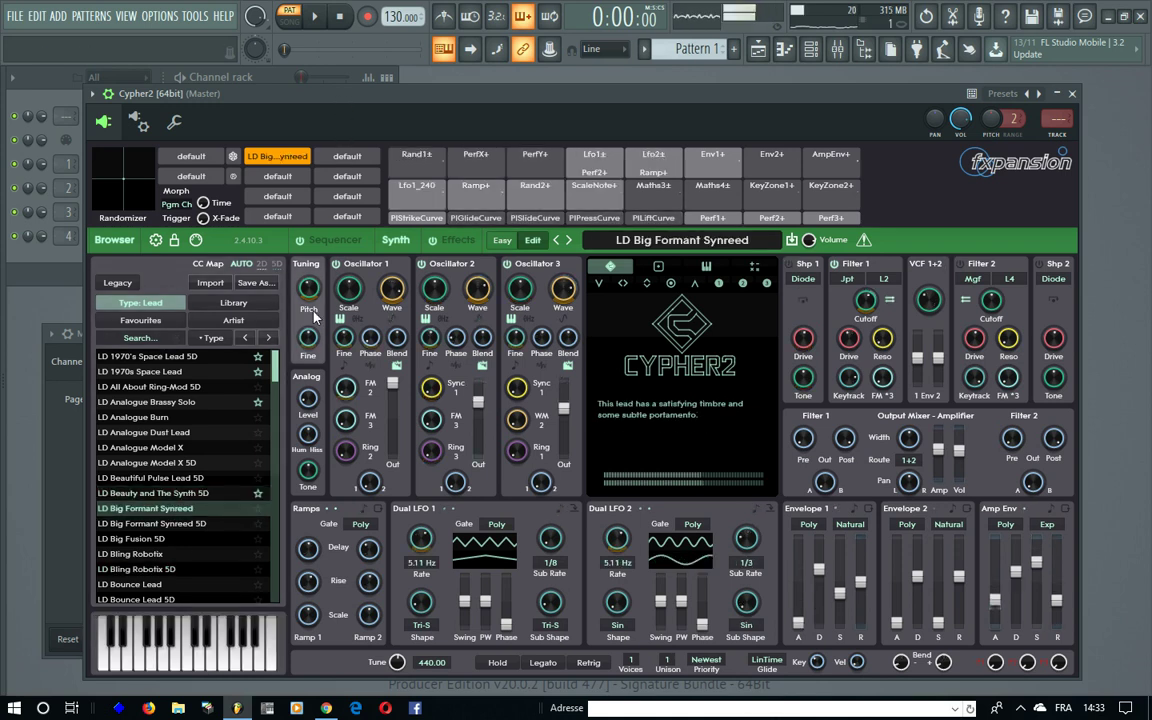
left_click(74, 494)
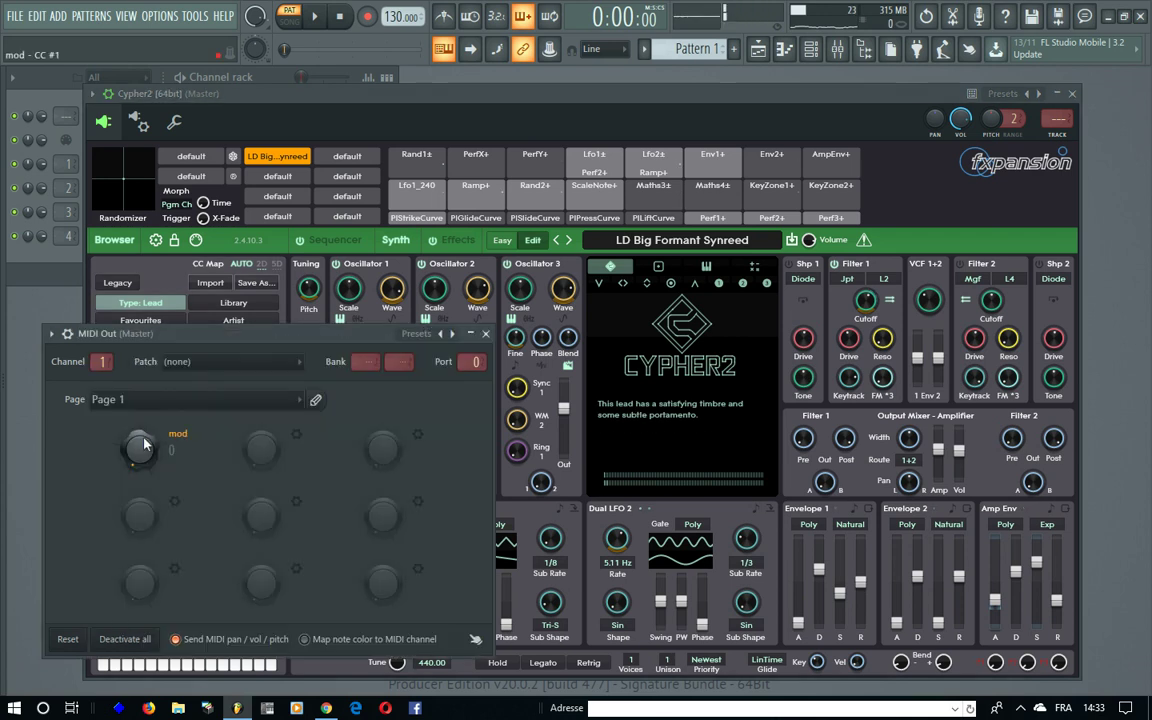
mouse_move(142, 453)
left_mouse_down()
mouse_move(151, 251)
mouse_move(150, 458)
left_mouse_up()
left_click(288, 90)
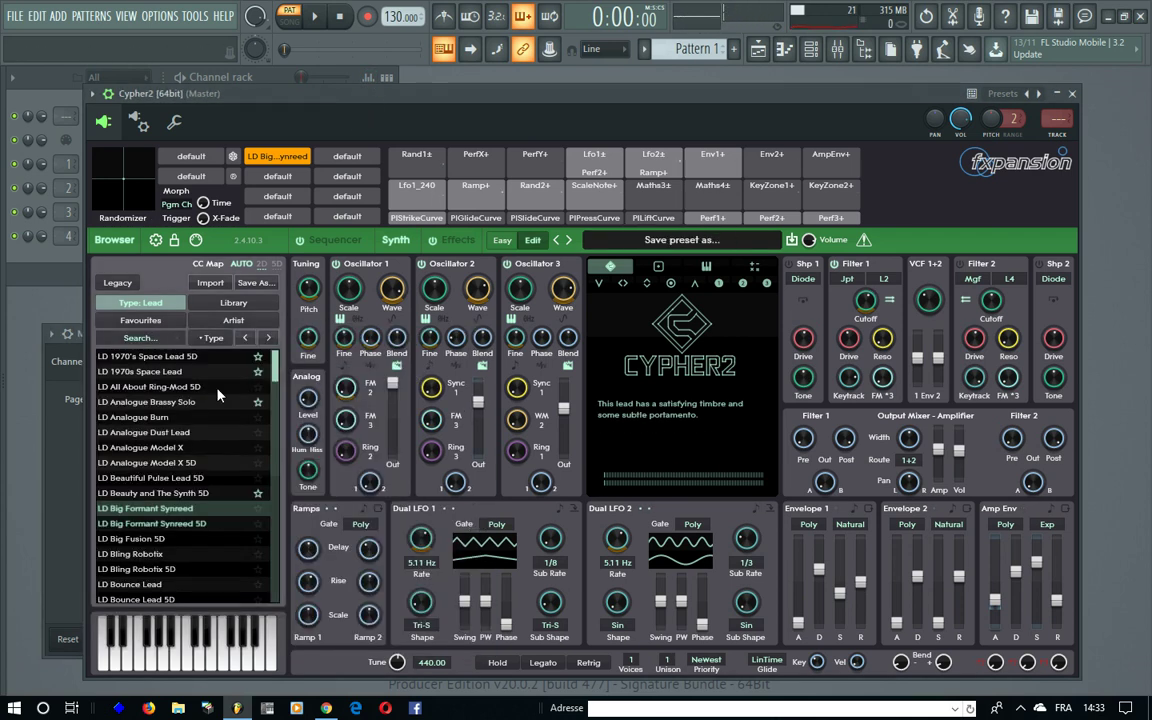
- Audition LD Big Formant Synreed 5D and LD Bling Robotix 5D, playing notes and slides on the synth's on-screen keyboard
left_click(199, 524)
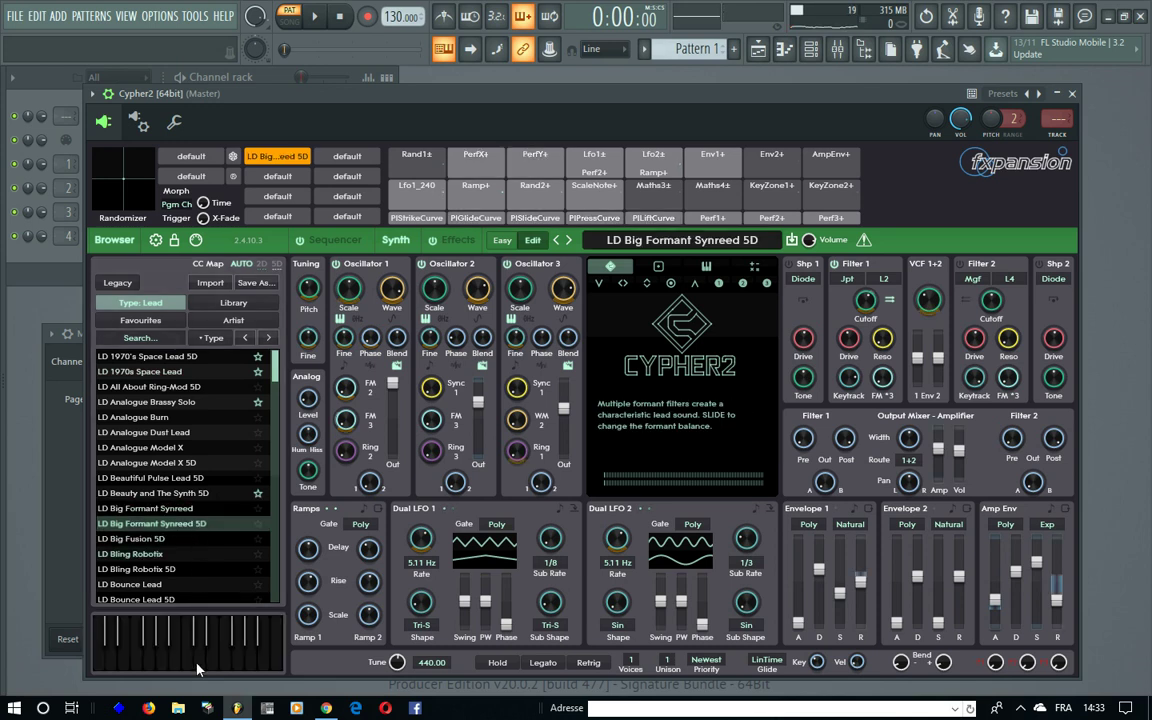
left_click(217, 661)
mouse_move(267, 665)
left_mouse_down()
mouse_move(267, 623)
mouse_move(263, 659)
left_mouse_up()
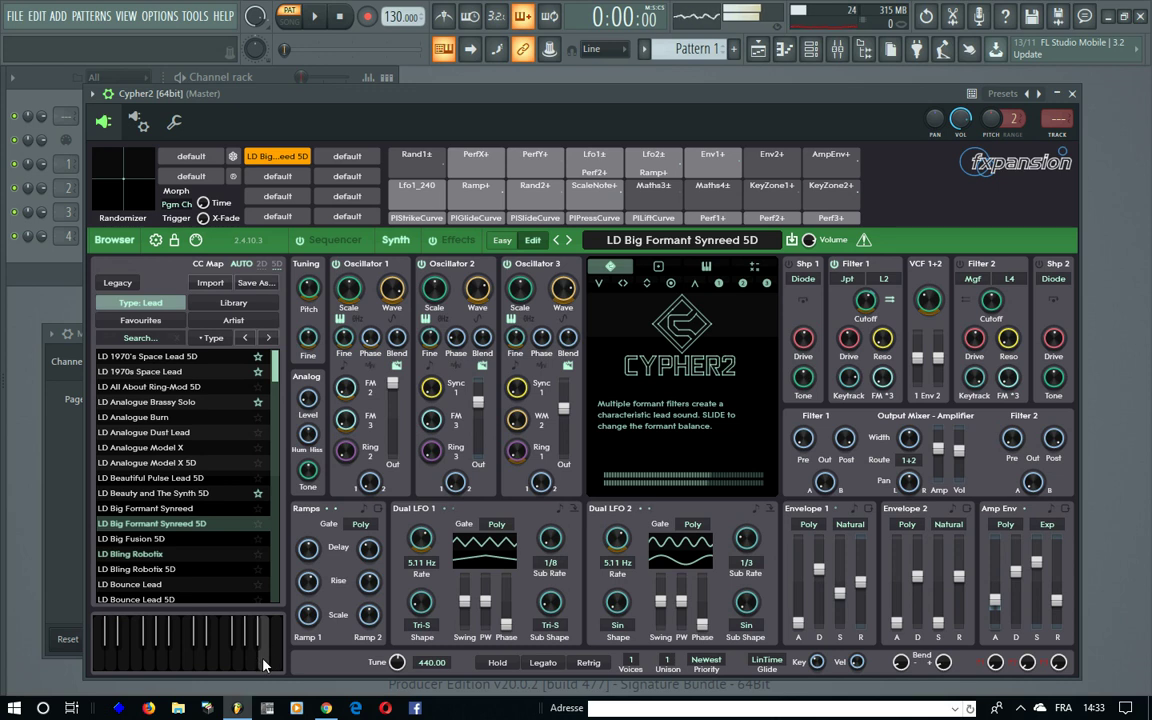
left_click(171, 564)
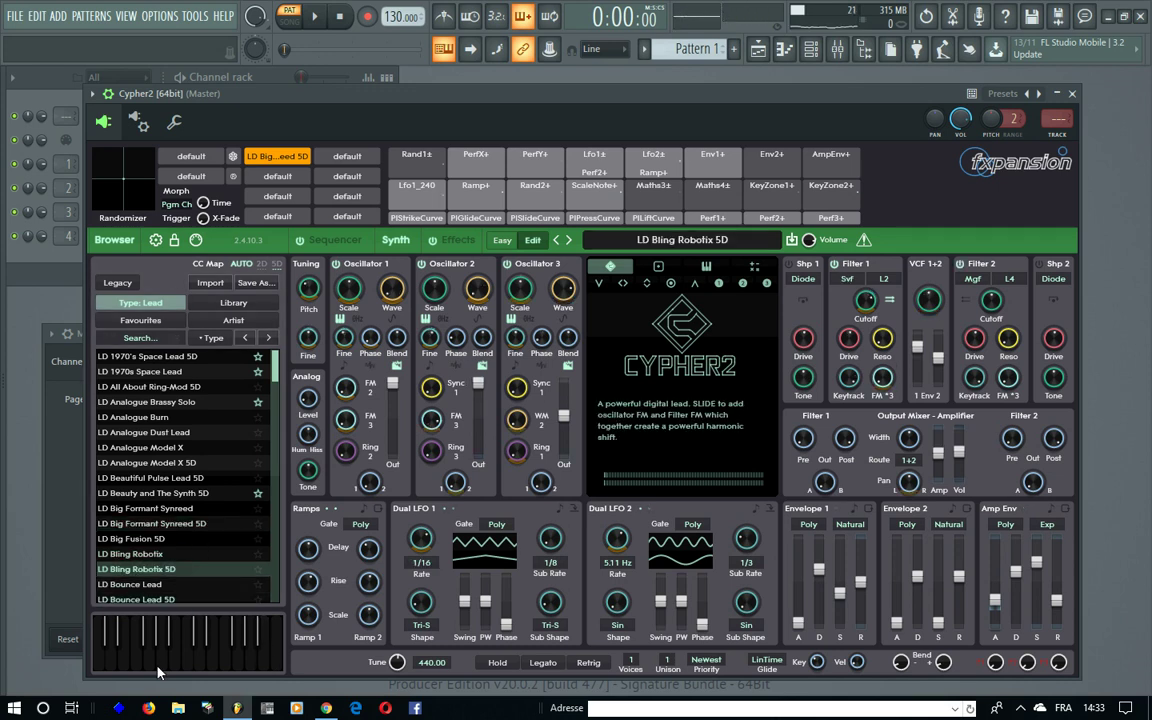
left_click(168, 665)
mouse_move(276, 656)
left_mouse_down()
mouse_move(272, 629)
mouse_move(273, 654)
left_mouse_up()
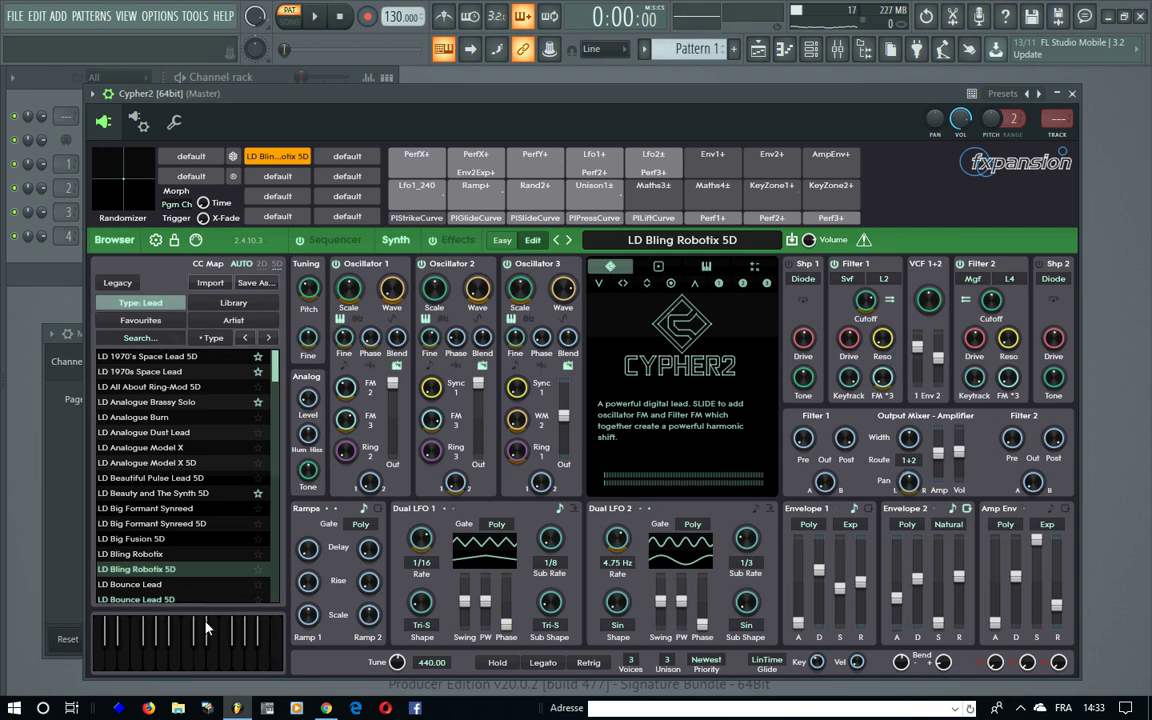
- Load the LD Bounce Lead preset and play a few notes with it
left_click(180, 584)
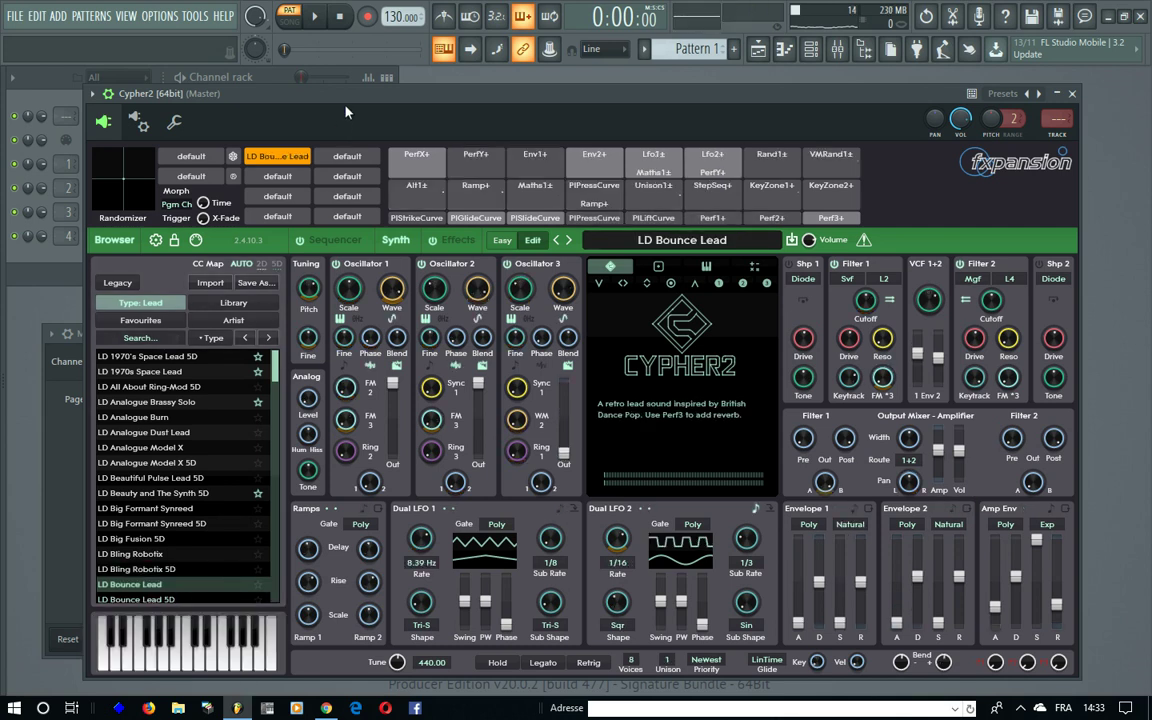
key("x")
key("e")
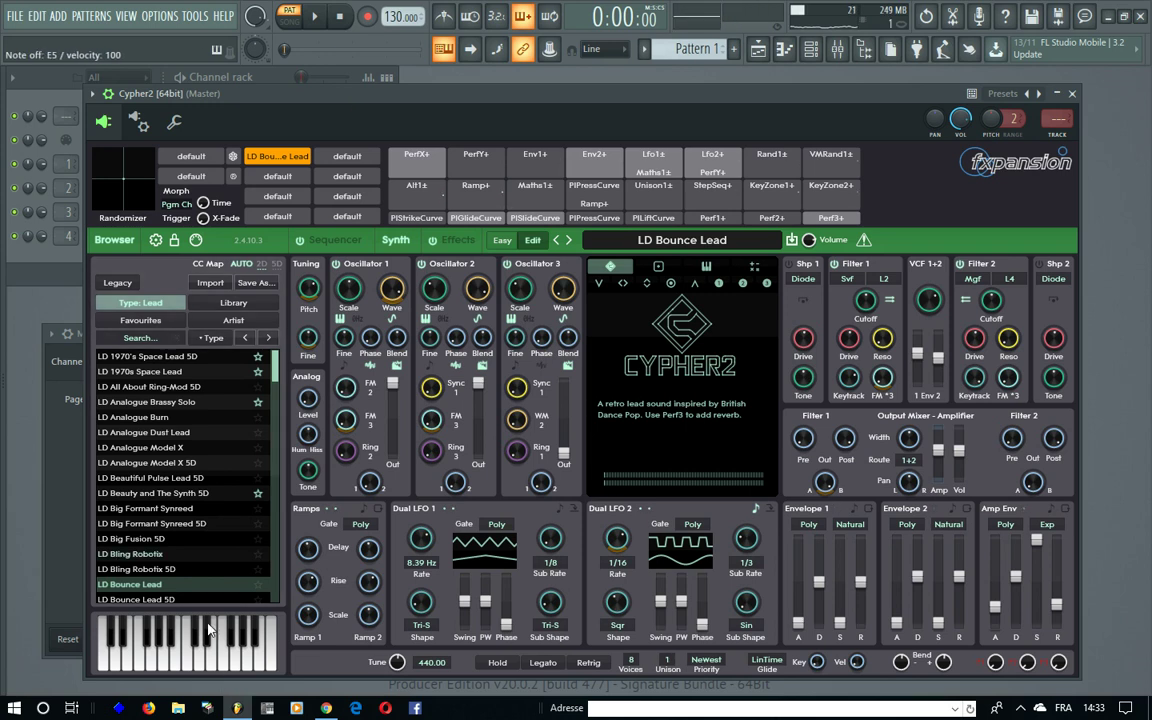
- Load the LD Bright Classic Lead 5D preset and play it on the synth's on-screen keyboard
scroll(172, 500, "down", 2)
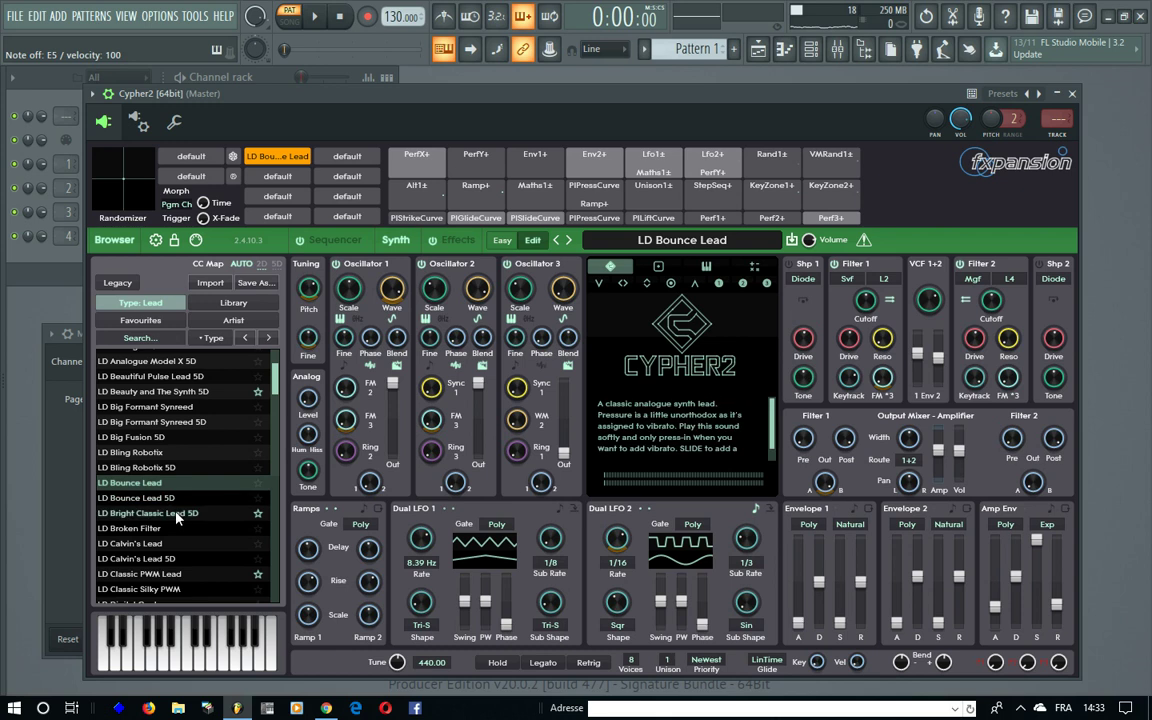
left_click(204, 669)
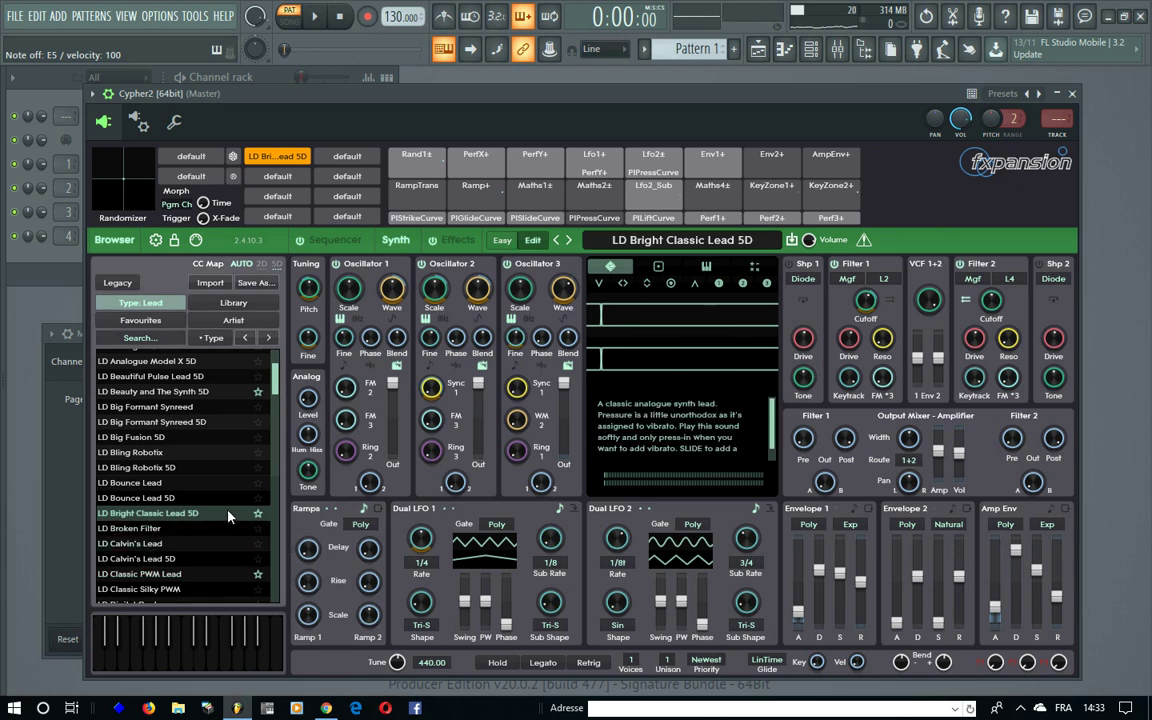
- Filter the presets to the Strings type and audition ST Analogue String Machine - Lush, varying its modulation with the MIDI Out mod control
left_click(145, 302)
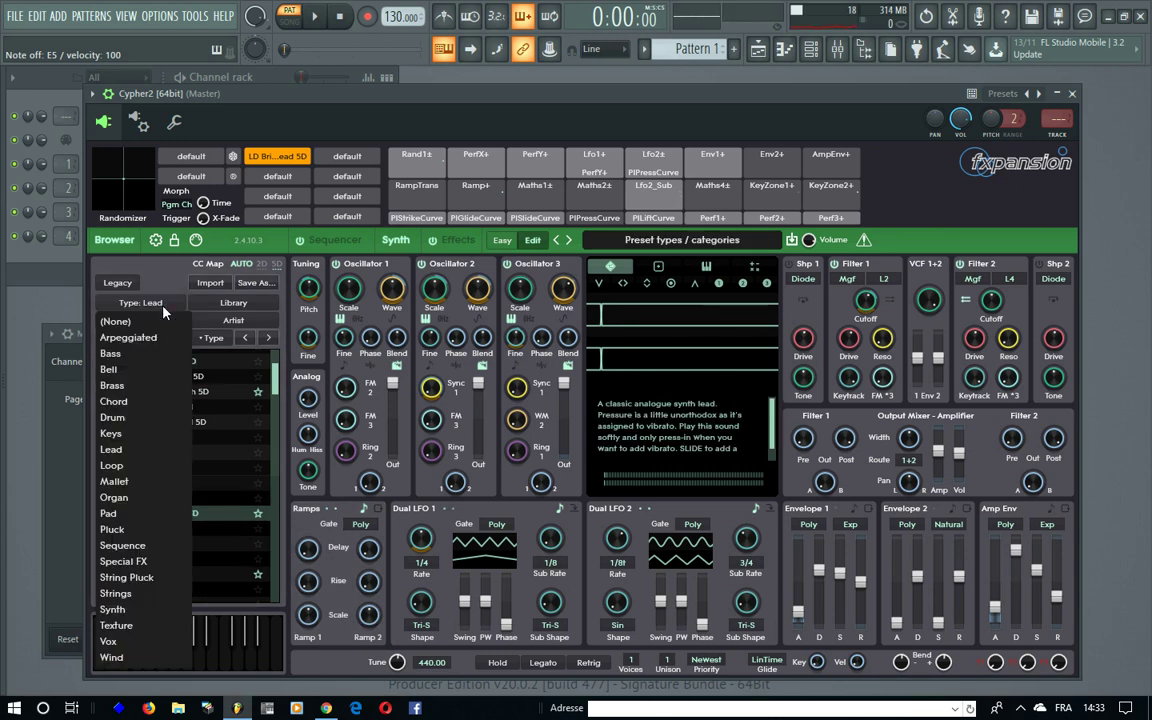
left_click(118, 598)
left_click(197, 390)
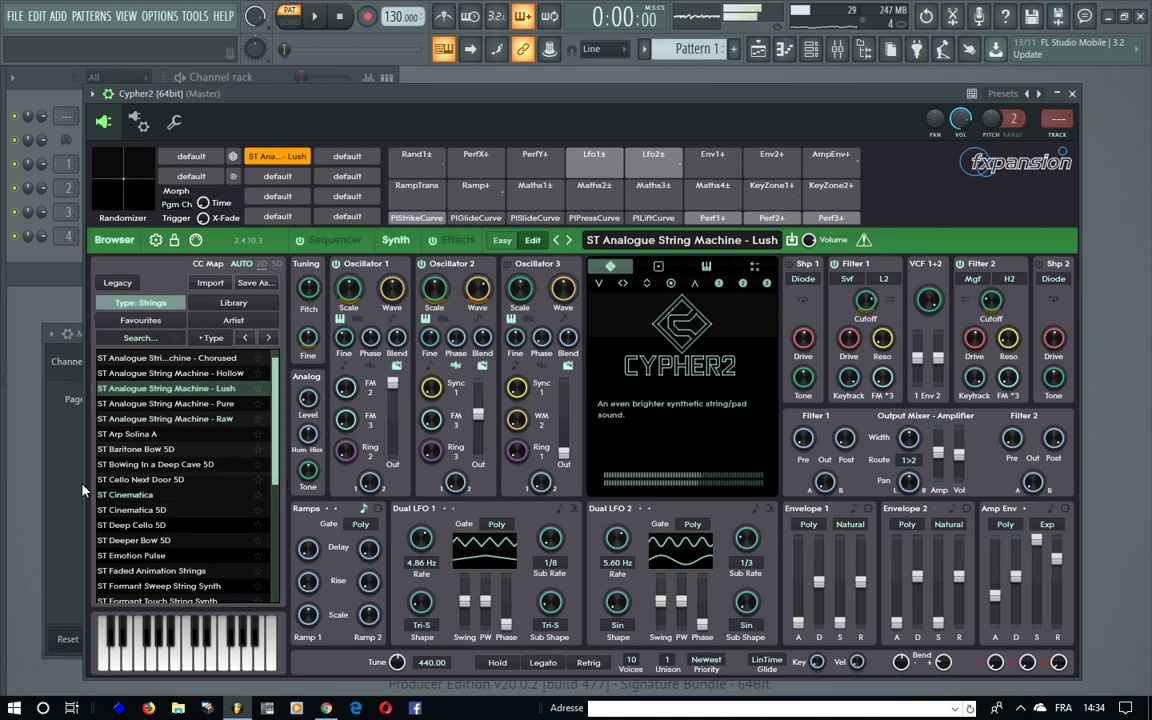
left_click(74, 435)
mouse_move(138, 449)
left_mouse_down()
mouse_move(130, 302)
mouse_move(155, 283)
mouse_move(141, 435)
left_mouse_up()
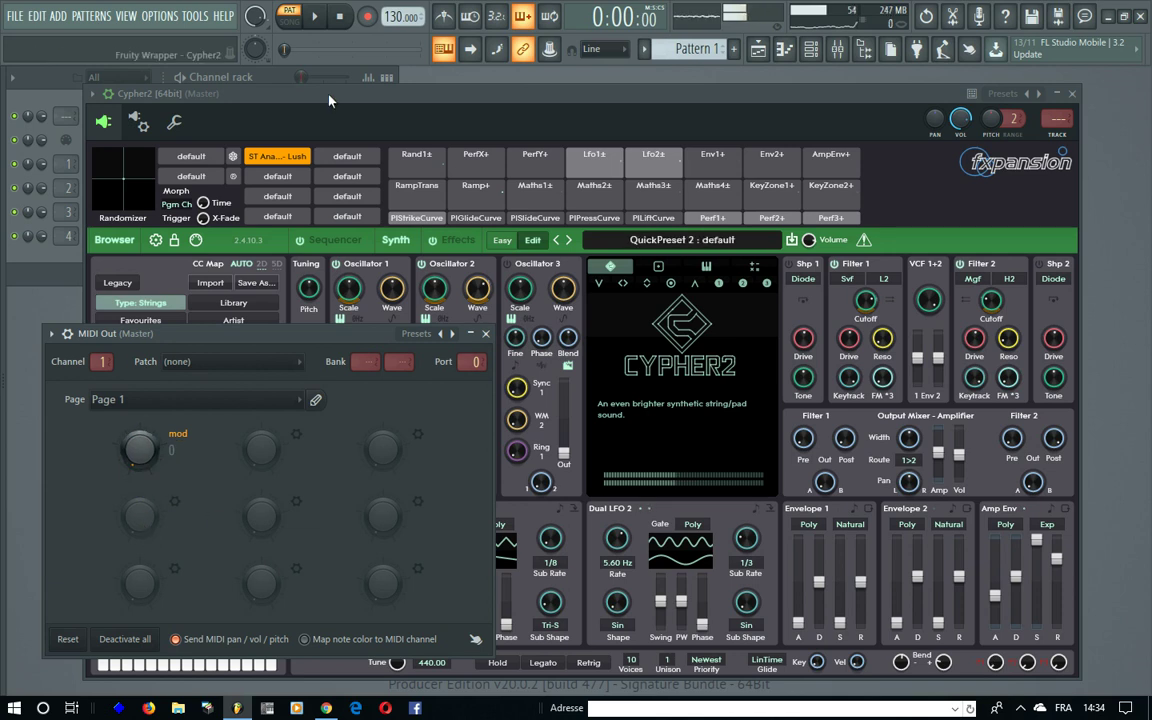
- Return to the Cypher2 window, load the ST Baritone Bow 5D preset and play it on the on-screen keyboard
left_click(295, 88)
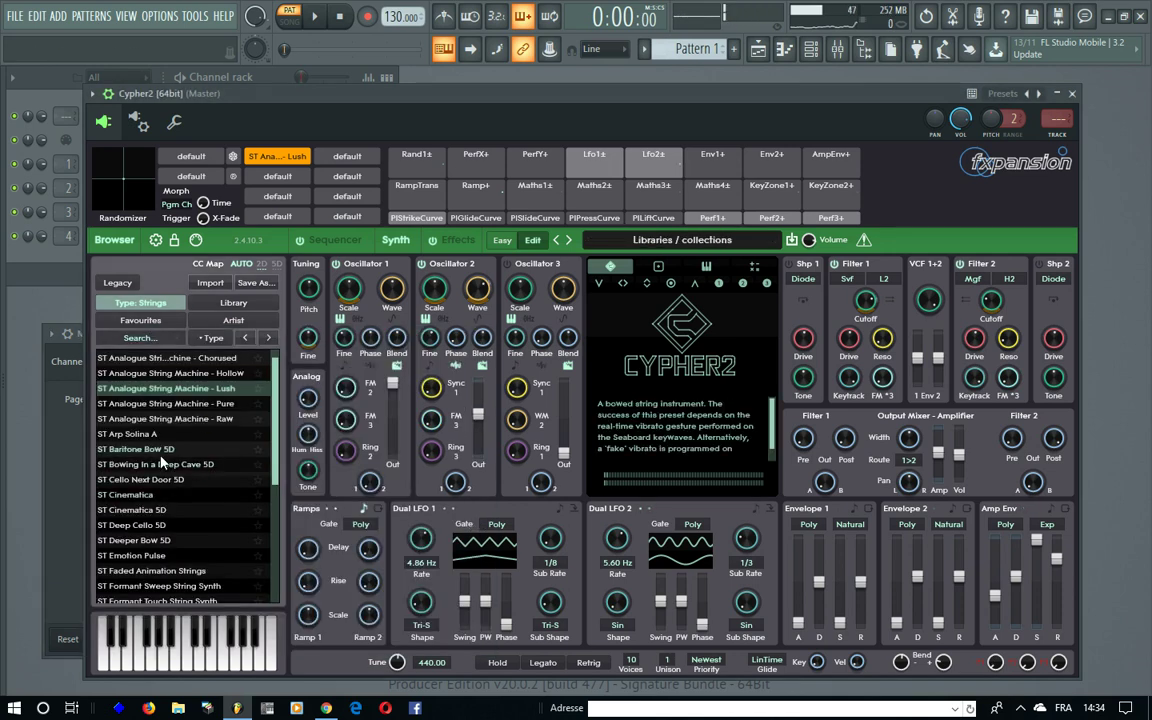
left_click(190, 449)
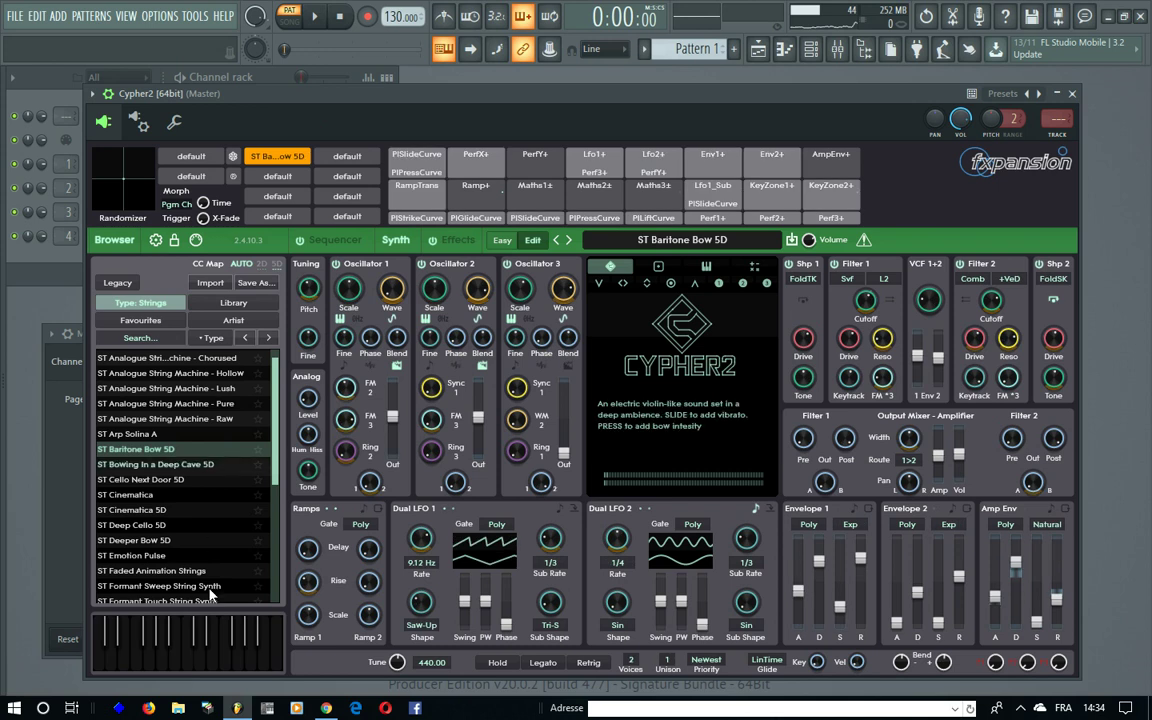
left_click(213, 660)
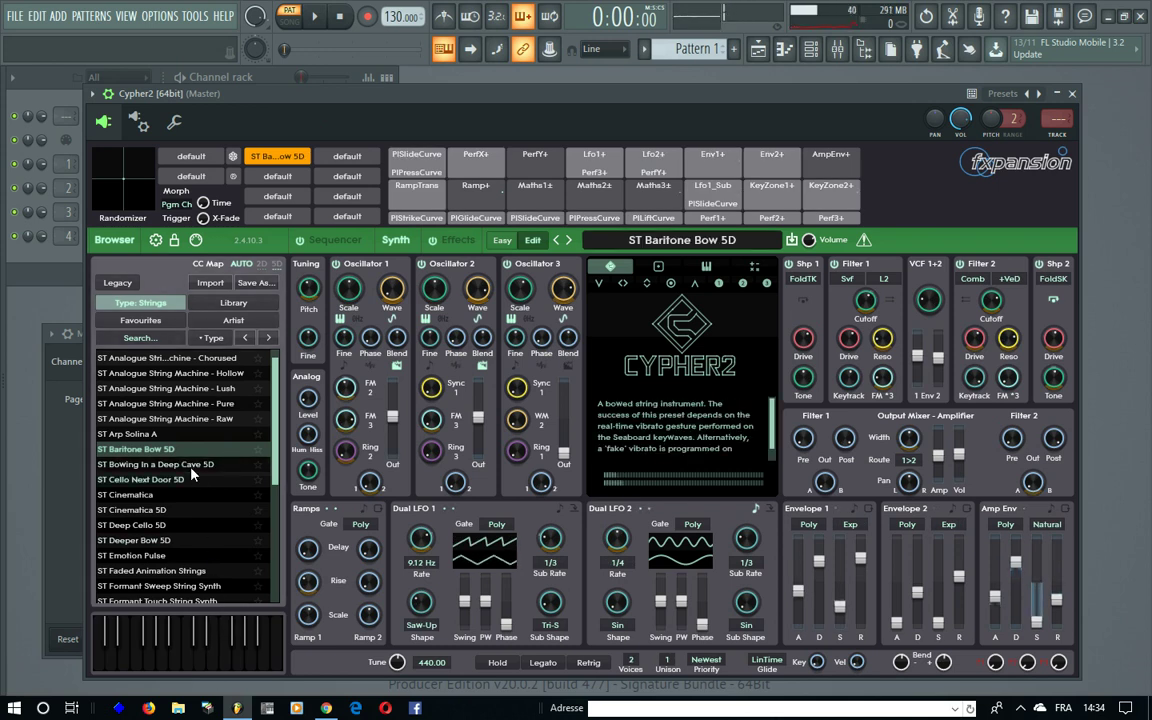
- Load the ST Cinematica preset, play notes and vary its modulation with the MIDI Out mod control
left_click(135, 494)
left_click(423, 97)
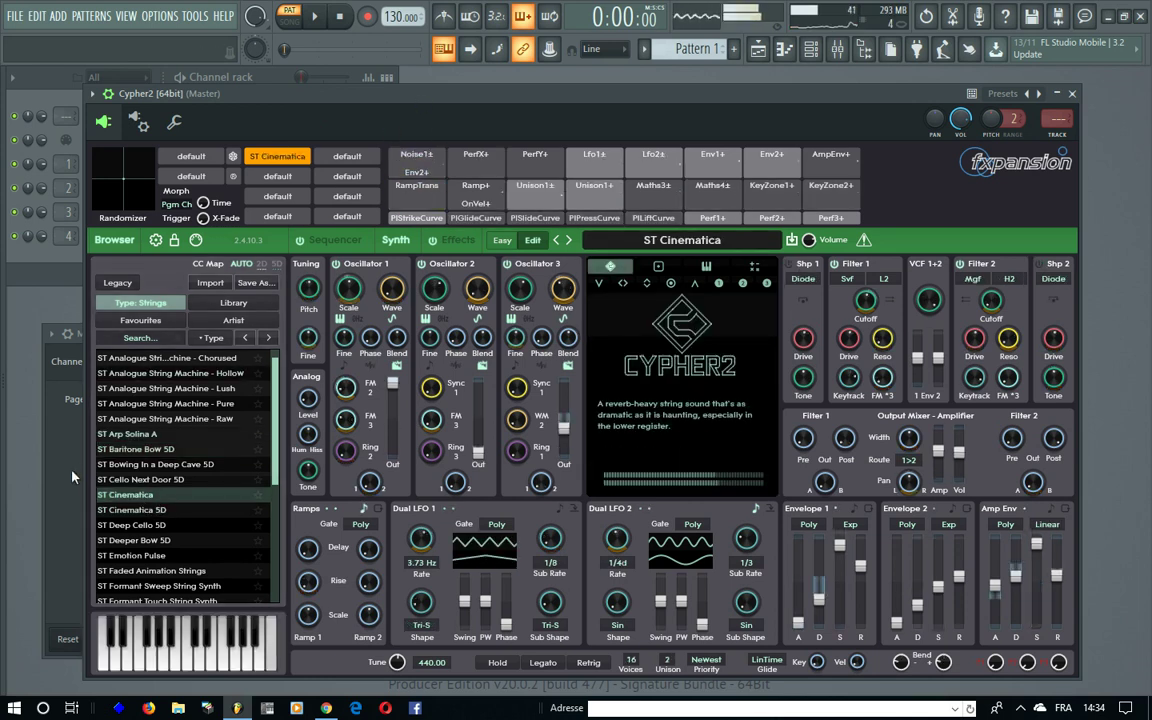
key("b")
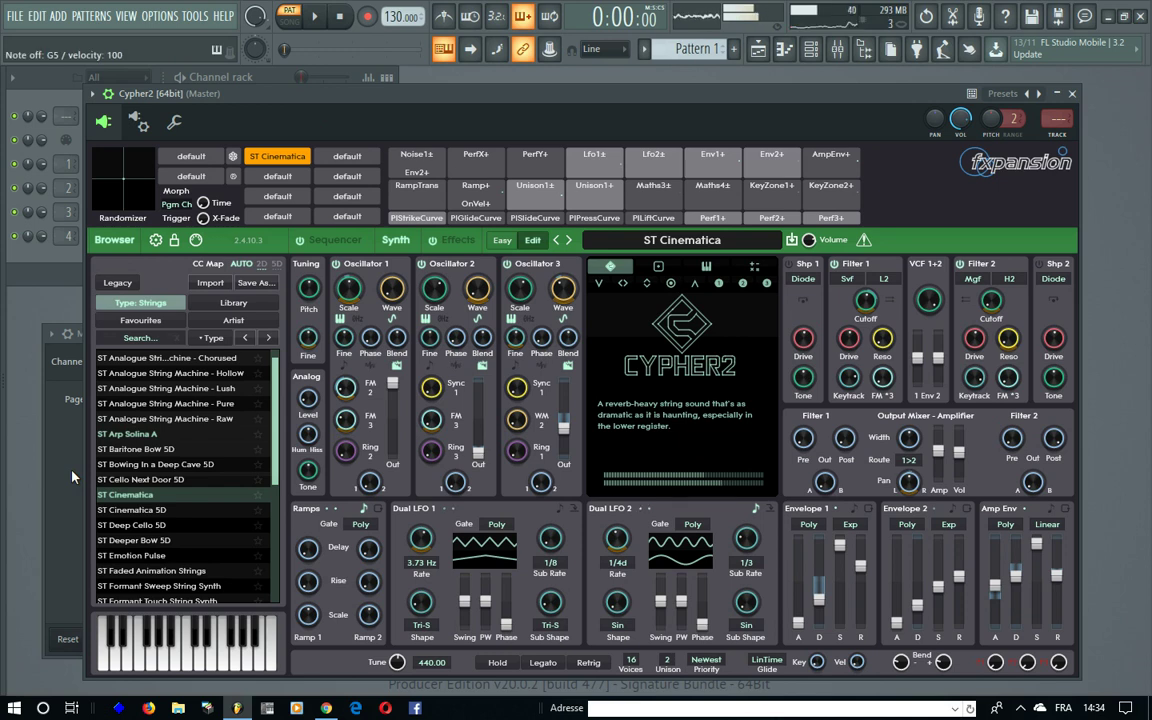
left_click(64, 422)
left_click_drag(140, 448, 148, 515)
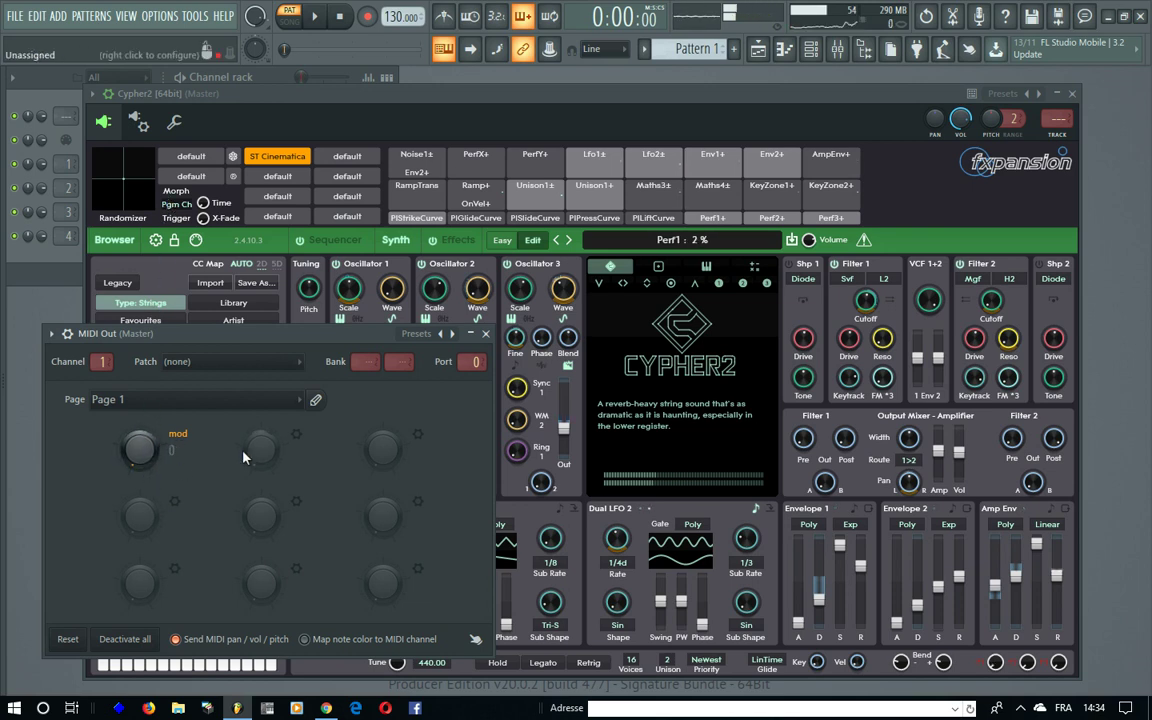